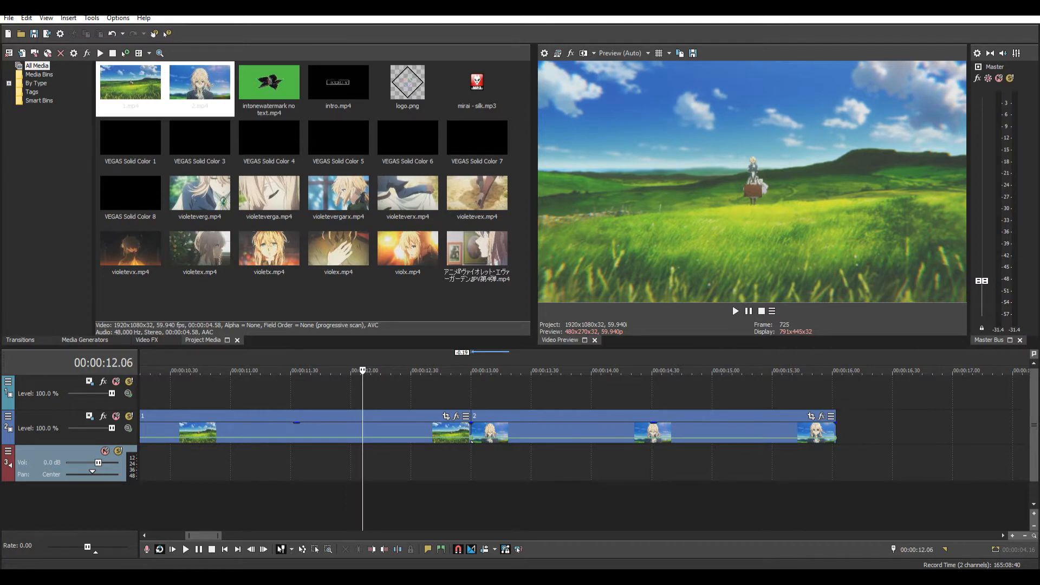
- Examine the cut between clips 1 and 2 on the timeline and play through both clips
left_click(463, 461)
scroll(463, 462, "up", 2)
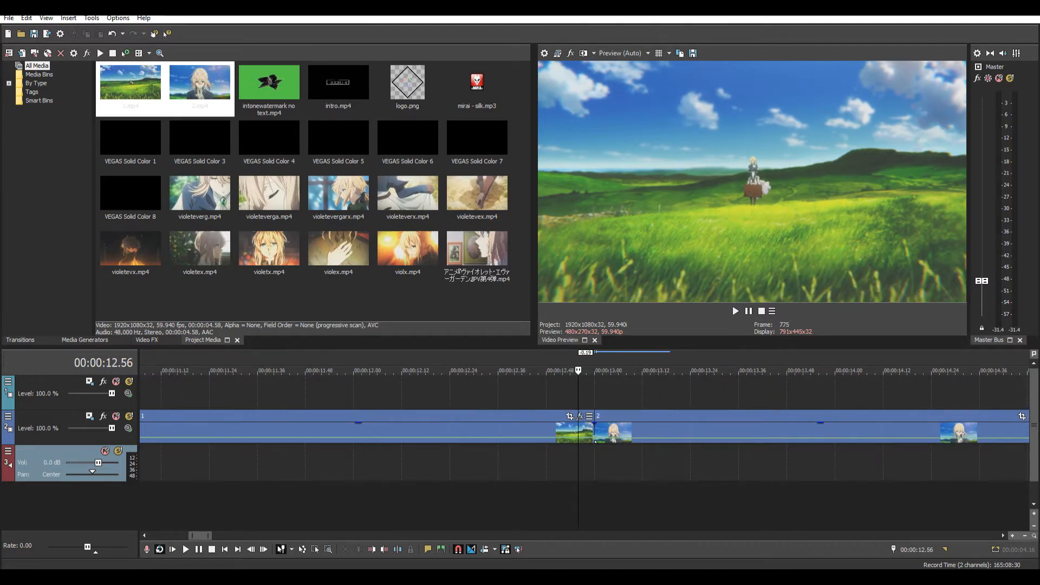
scroll(463, 461, "down", 6)
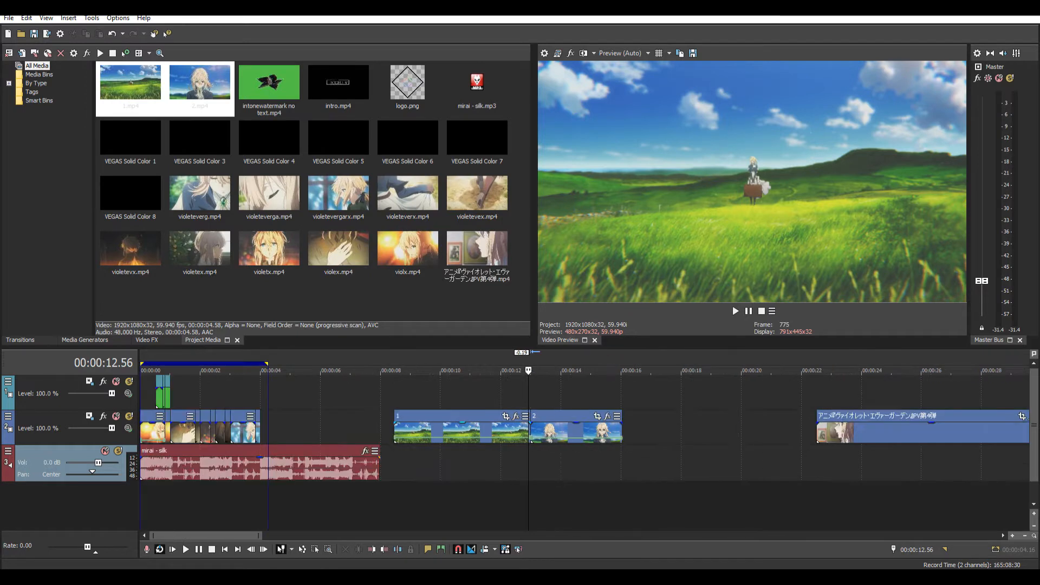
scroll(557, 462, "up", 4)
left_click(558, 461)
scroll(557, 461, "up", 4)
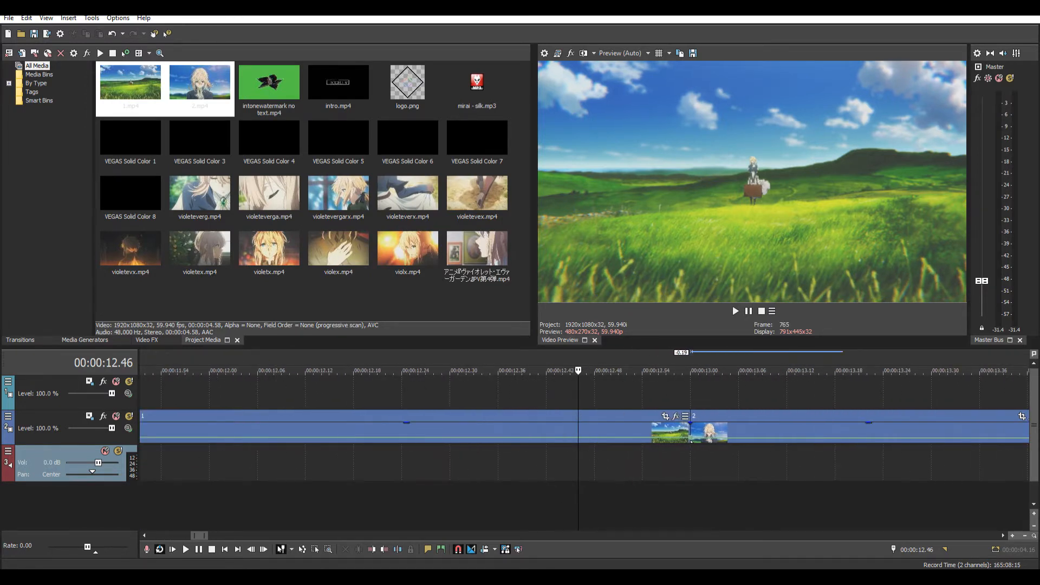
left_click(675, 461)
scroll(554, 461, "down", 4)
double_click(530, 462)
left_click(530, 462)
scroll(530, 462, "down", 2)
left_click(540, 462)
key("space")
left_click(435, 462)
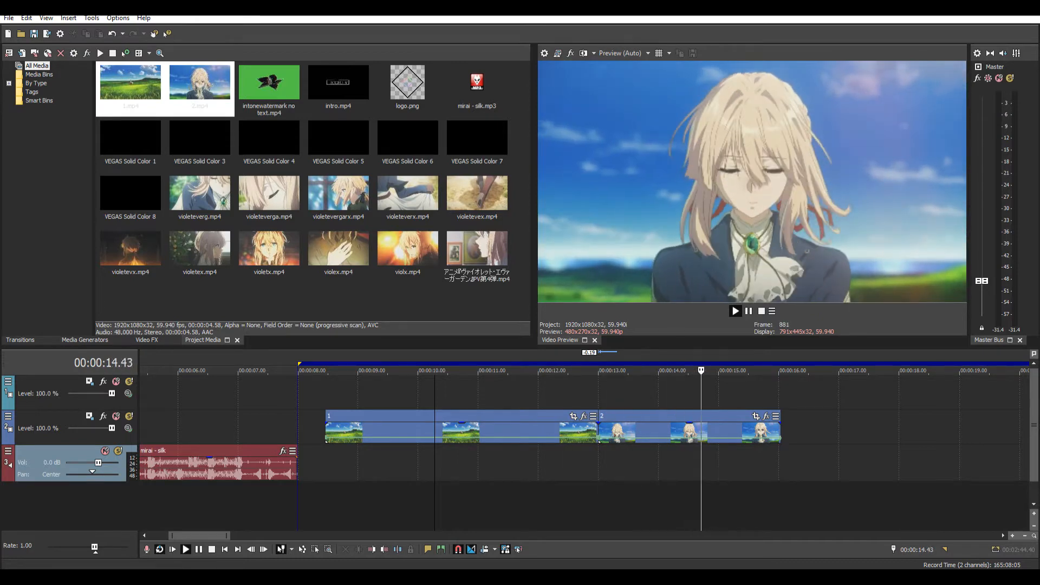
key("space")
- Extend the mirai - silk audio event so the music runs underneath clips 1 and 2
left_click_drag(297, 463, 780, 463)
left_click(578, 504)
scroll(578, 504, "up", 2)
double_click(386, 504)
left_click(386, 504)
scroll(586, 445, "down", 2)
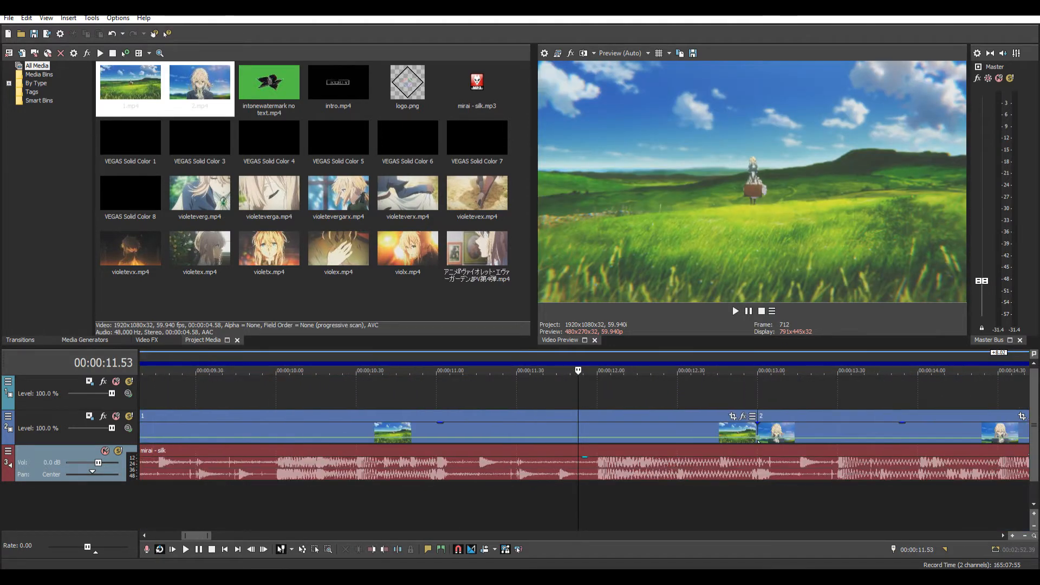
- Play the music and move clips 1 and 2 together so their cut lands on the beat at 00:00:12.00
key("space")
key("space")
key("space")
left_click(678, 433)
left_click_drag(757, 441, 599, 441)
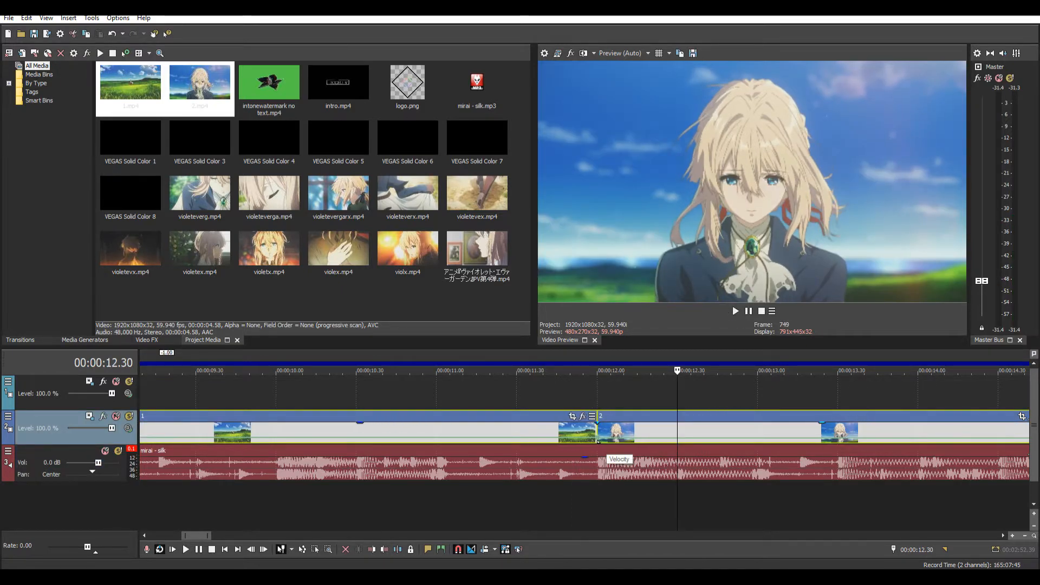
left_click(598, 394)
scroll(599, 394, "up", 3)
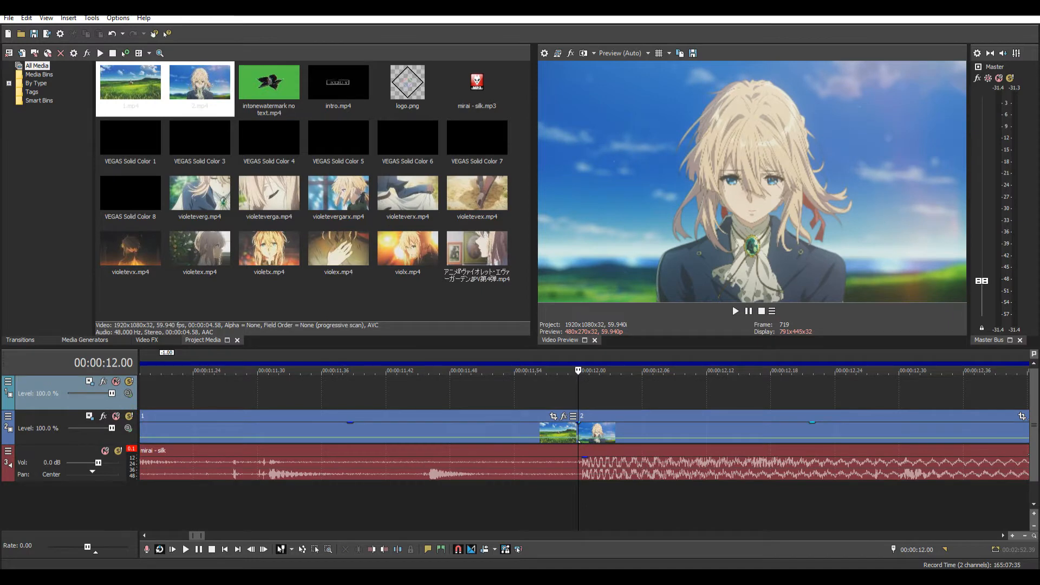
left_click(580, 440)
left_click(576, 440, "ctrl")
mouse_move(579, 440)
left_mouse_down()
mouse_move(590, 441)
mouse_move(579, 441)
left_mouse_up()
- Step frame by frame through the end of clip 1 just before the cut to clip 2
left_click(535, 394)
scroll(536, 393, "down", 2)
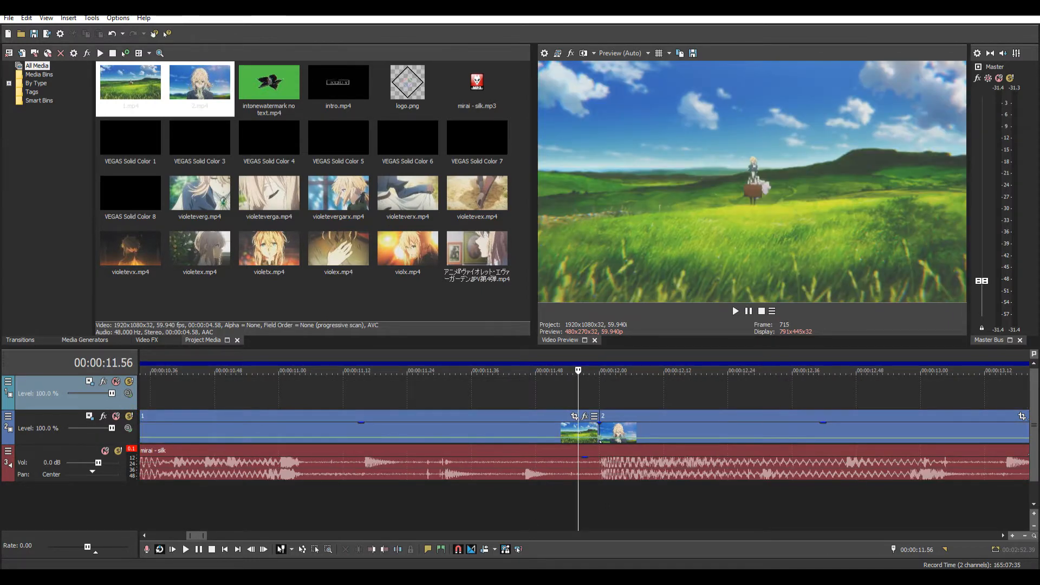
key("Left")
key("Left")
key("Left")
key("Left")
key("Left")
key("Left")
key("Left")
key("Left")
key("Left")
key("Left")
left_click(599, 442)
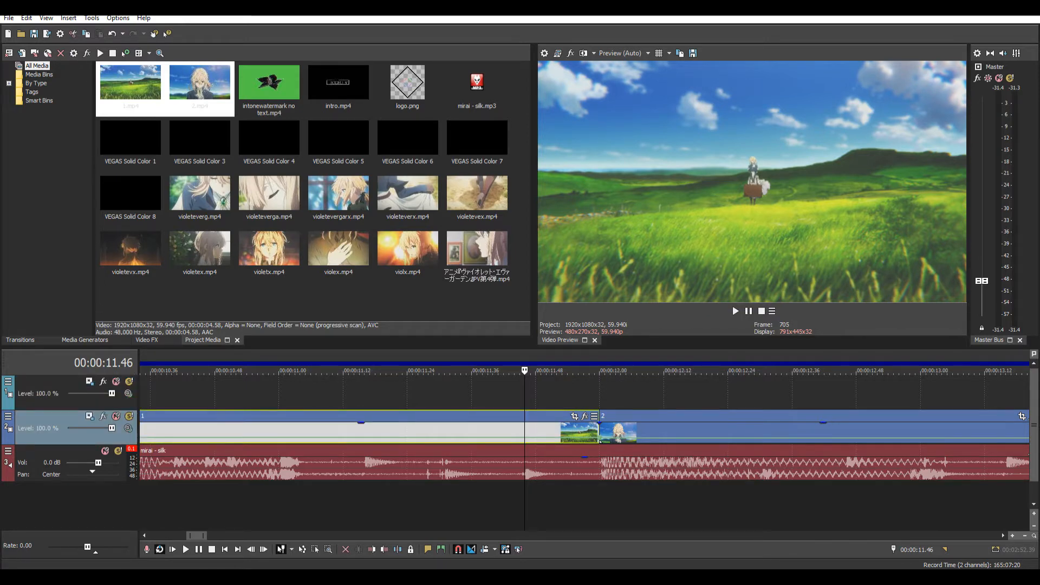
left_click(584, 393)
key("Right")
key("Right")
key("Right")
key("Left")
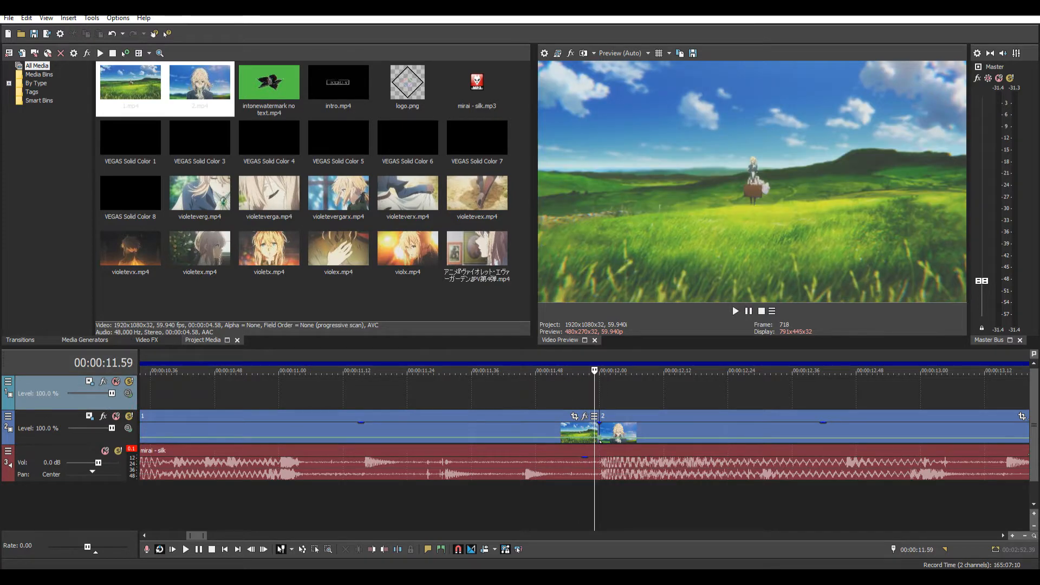
- Split clip 1 at 00:00:11.46, leaving a short segment of 14 frames before the cut to clip 2
key("Right")
key("Left")
key("Left")
key("Left")
key("Left")
key("Left")
key("Left")
key("Left")
key("Left")
key("Left")
key("Left")
key("Left")
left_click(599, 439)
key("Left")
key("Left")
key("Left")
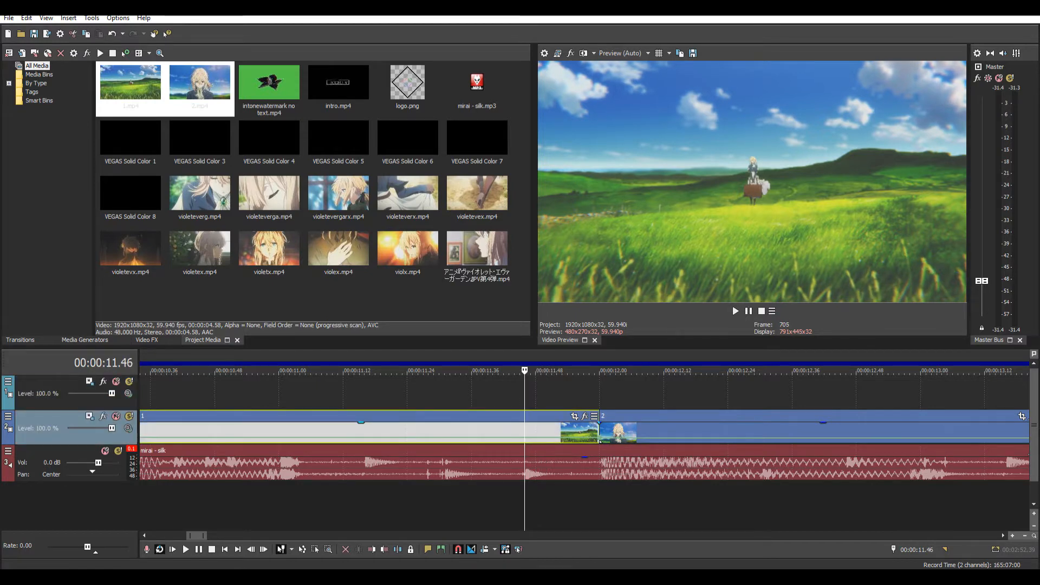
key("s")
- Step frame by frame through the short segment at the end of clip 1
key("Right")
key("Right")
key("Right")
key("Right")
key("Right")
key("Right")
key("Right")
key("Right")
key("Right")
key("Right")
key("Right")
key("Right")
key("Right")
key("Right")
key("Left")
key("Left")
key("Left")
key("Left")
key("Left")
key("Left")
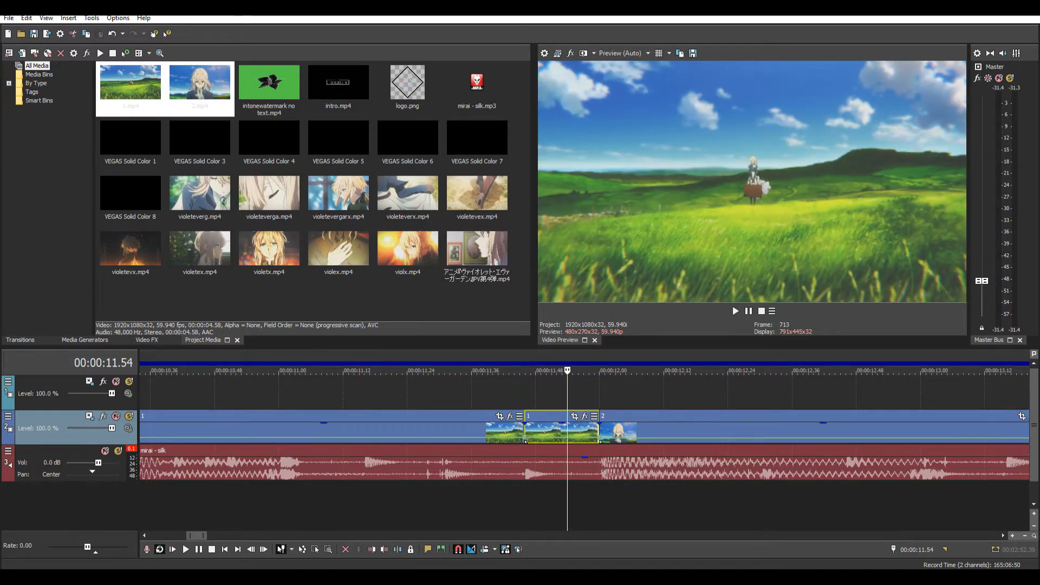
- Open the Video FX list and locate the Sapphire blur effects
key("alt+8")
scroll(68, 192, "down", 20)
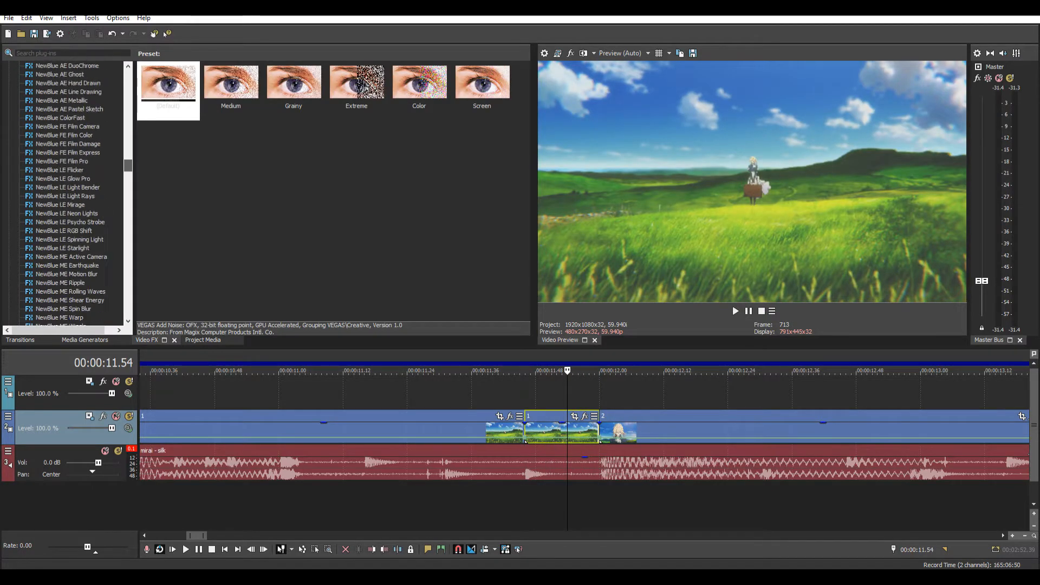
scroll(68, 193, "up", 10)
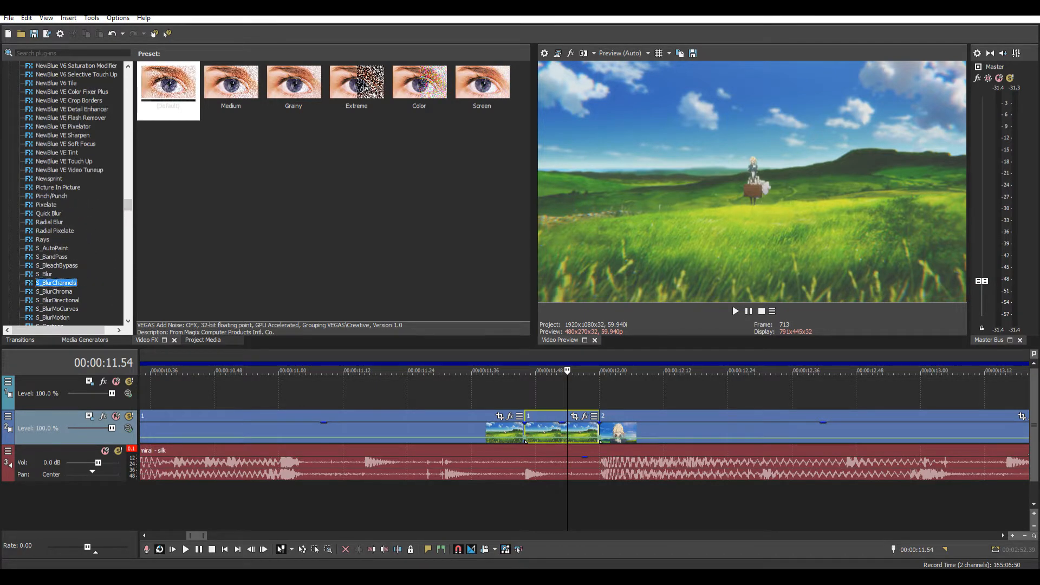
left_click_drag(168, 87, 555, 431)
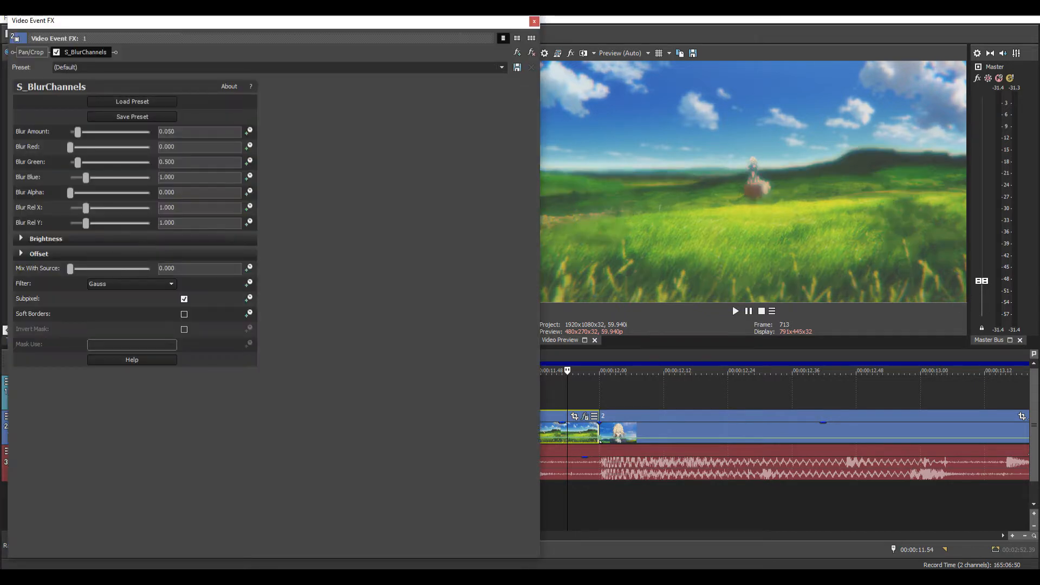
left_click(531, 53)
left_click(534, 21)
- Apply the default S_BlurMoCurves effect to the short segment of clip 1 and enable animation for Z Dist
key("Down")
key("Down")
key("Down")
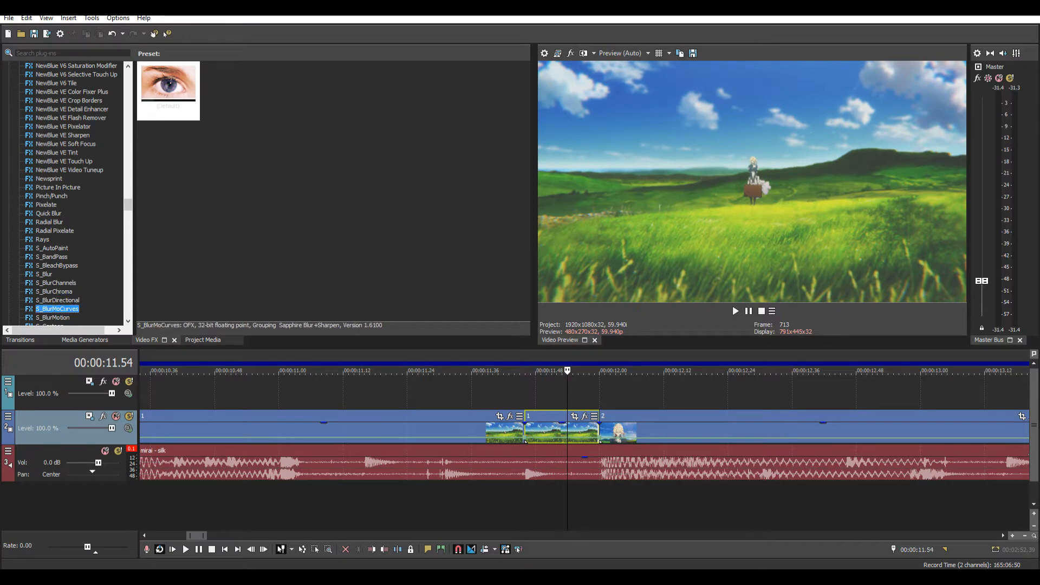
left_click_drag(168, 85, 562, 432)
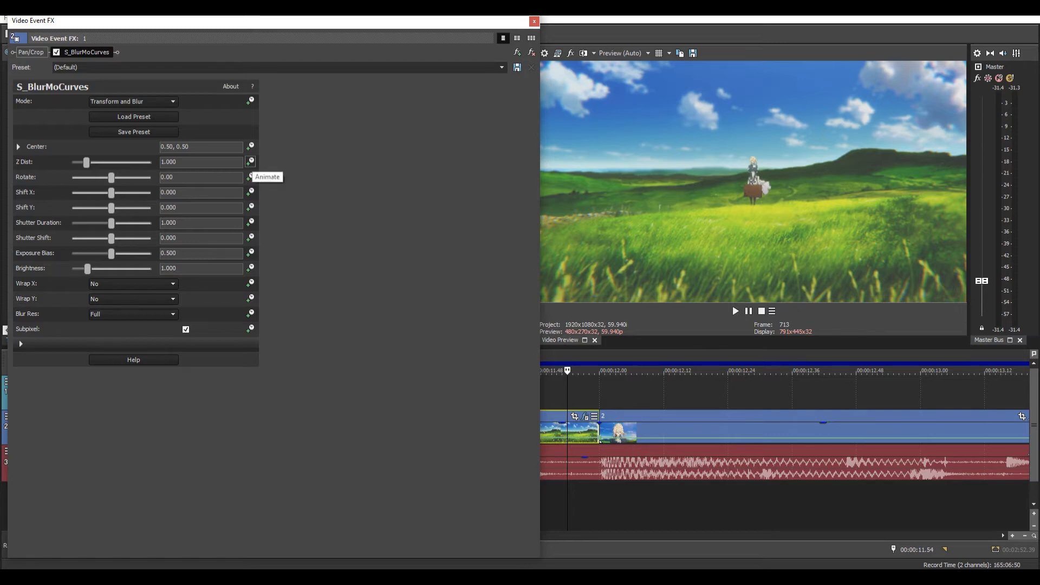
left_click(250, 161)
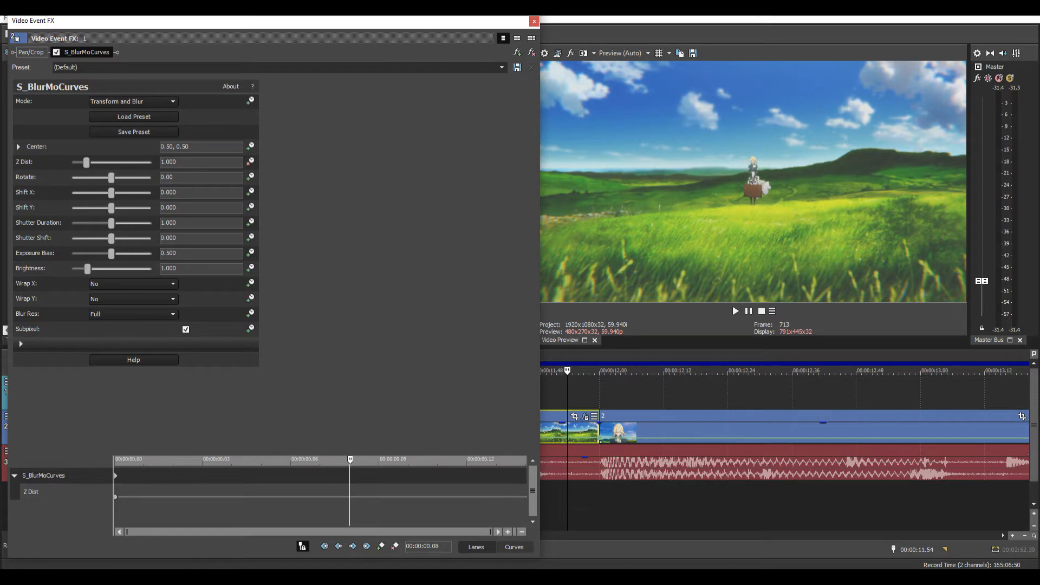
- Try Z Dist values of 0.100, 0.133 and 0.900 at 00:00:00.08 to preview the blurred zoom
mouse_move(86, 163)
left_mouse_down()
mouse_move(104, 162)
mouse_move(71, 163)
left_mouse_up()
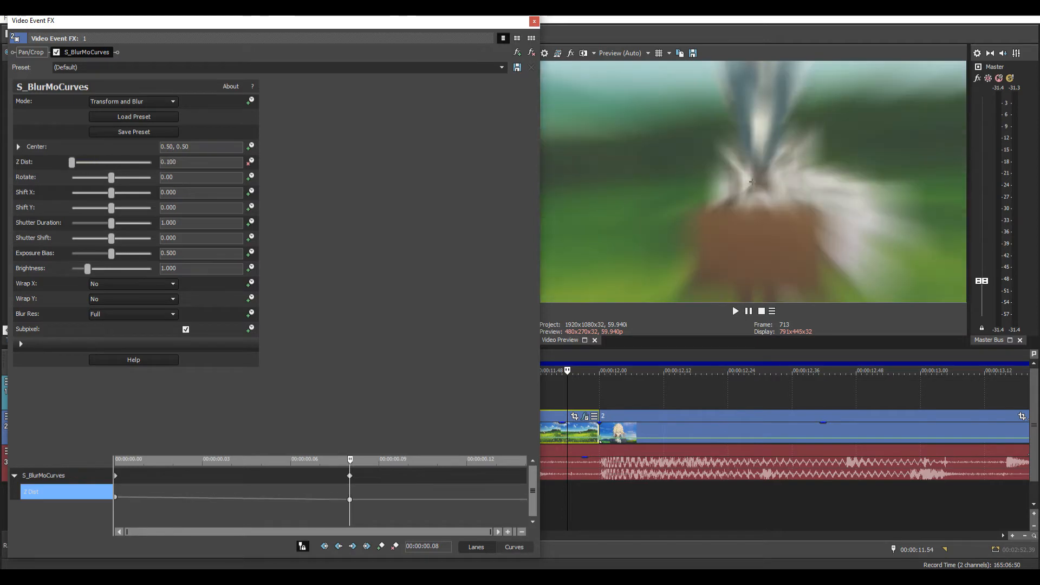
left_click_drag(72, 162, 72, 163)
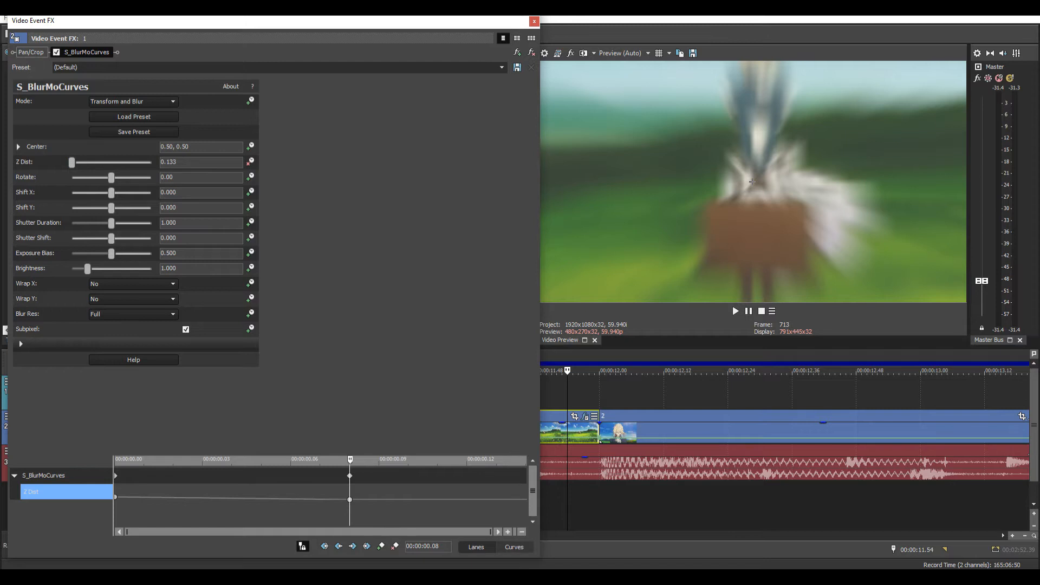
left_click_drag(72, 162, 84, 163)
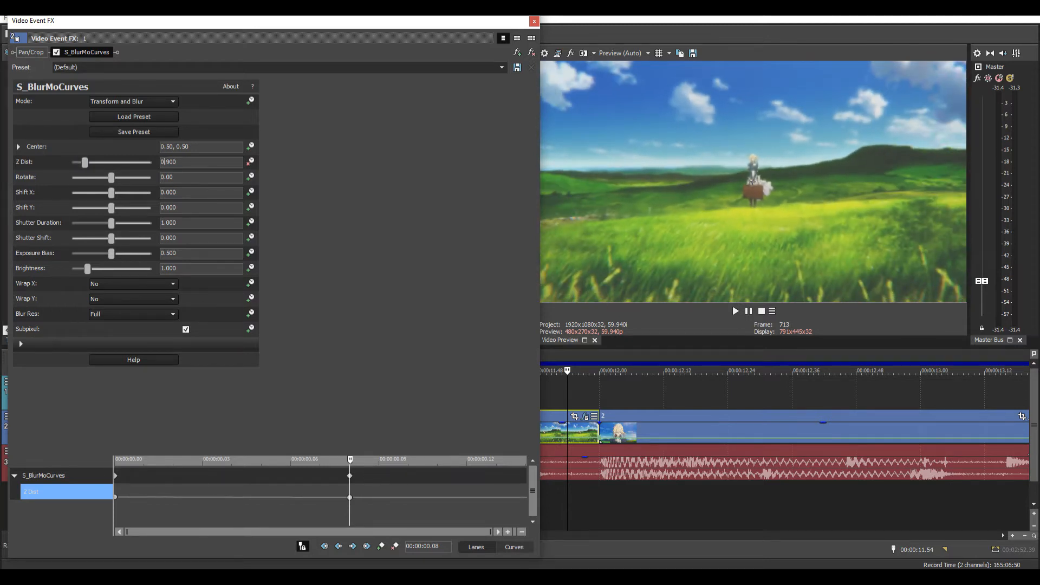
- Set the second keyframe's Z Dist to 1 and move that keyframe to 00:00:00.05
double_click(165, 162)
type("1")
key("Return")
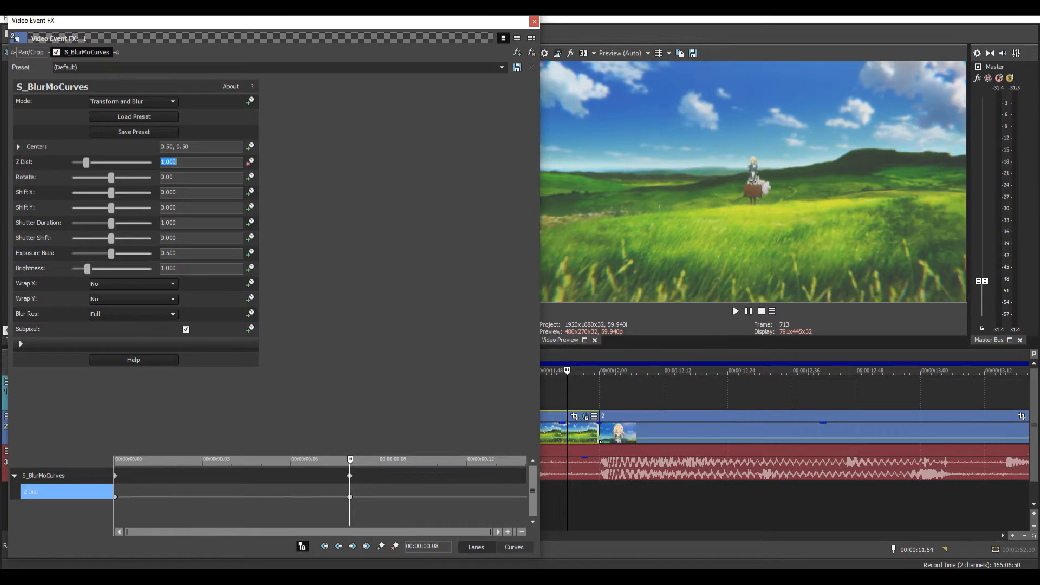
left_click_drag(350, 476, 261, 476)
key("Left")
key("Left")
key("Left")
key("Left")
key("Left")
key("Left")
key("Left")
key("Left")
key("Left")
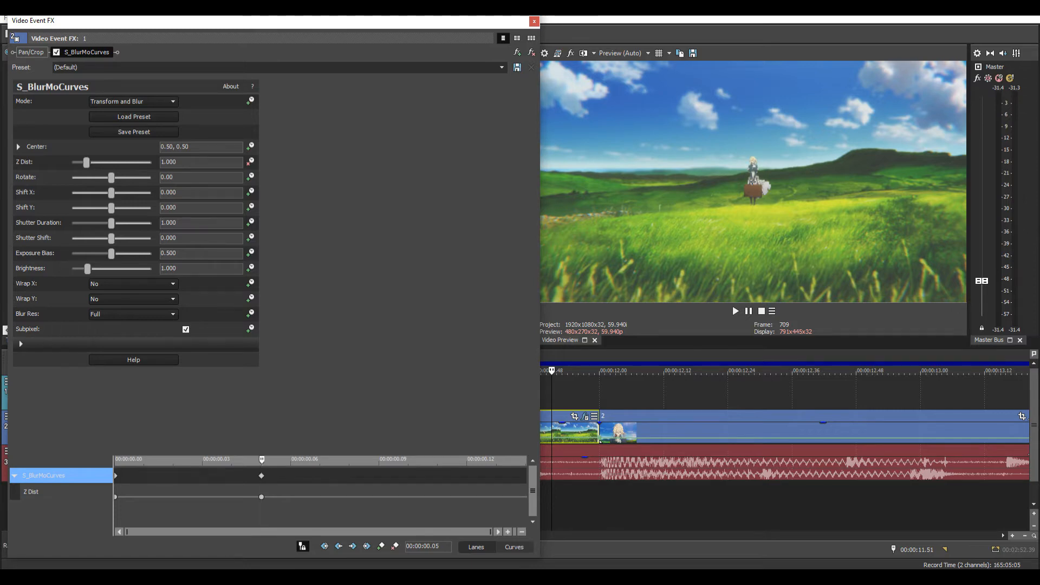
- Add a Z Dist keyframe of 0.400 at 00:00:00.13, the last frame of the short segment
key("space")
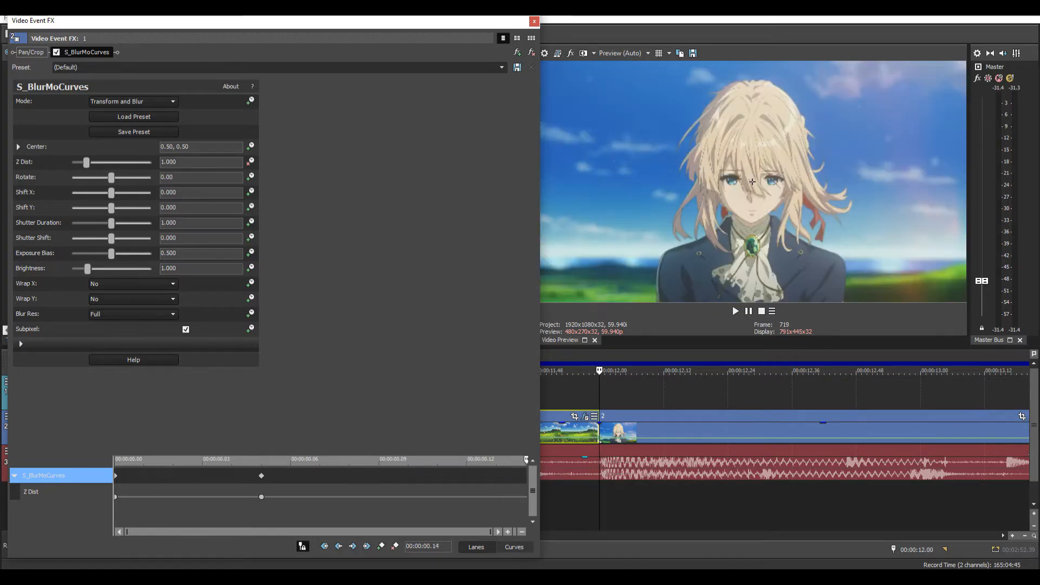
key("Left")
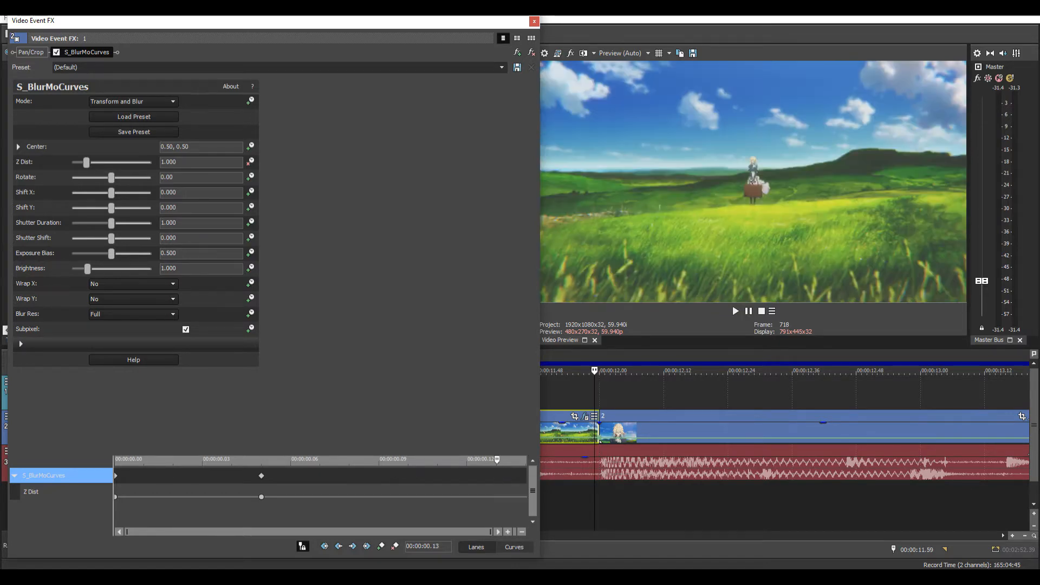
left_click_drag(86, 162, 76, 162)
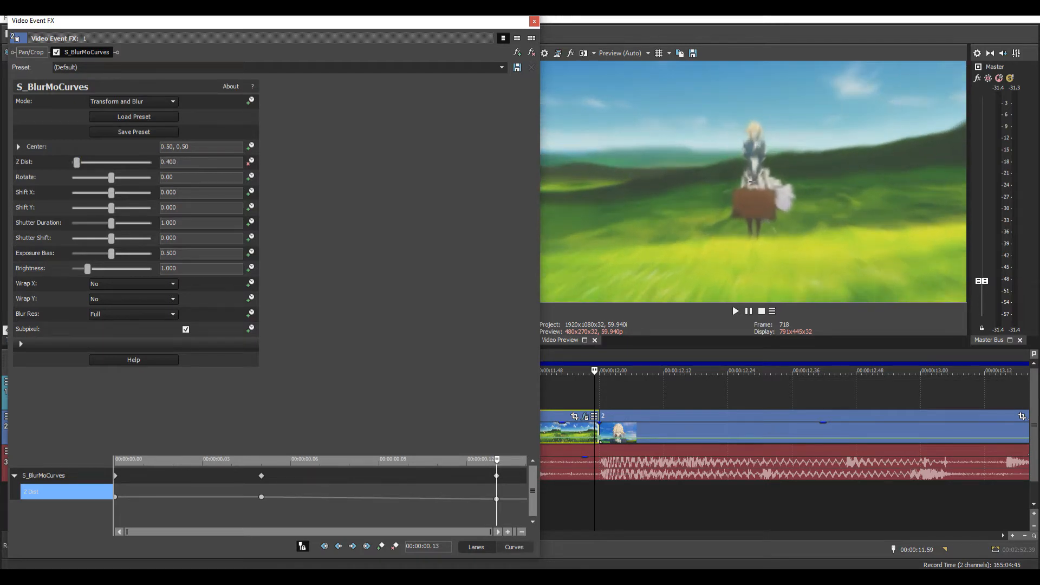
- Step back and forth from the 00:00:00.05 keyframe to examine how the zoom progresses frame by frame
left_click(261, 497)
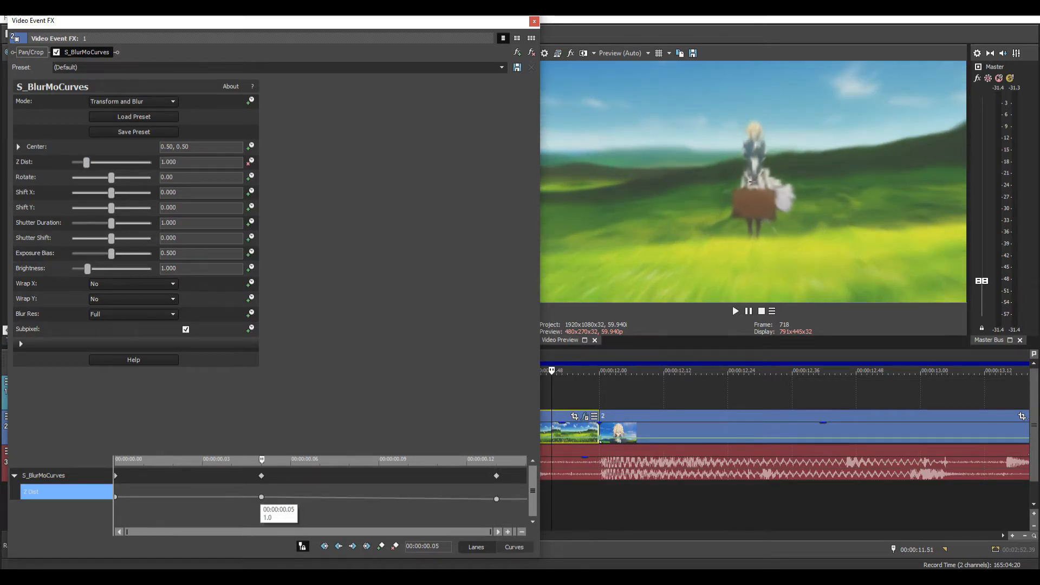
key("Right")
key("Right")
key("Right")
key("Right")
key("Right")
key("Right")
key("Left")
key("Left")
key("Left")
key("Left")
key("Left")
key("Left")
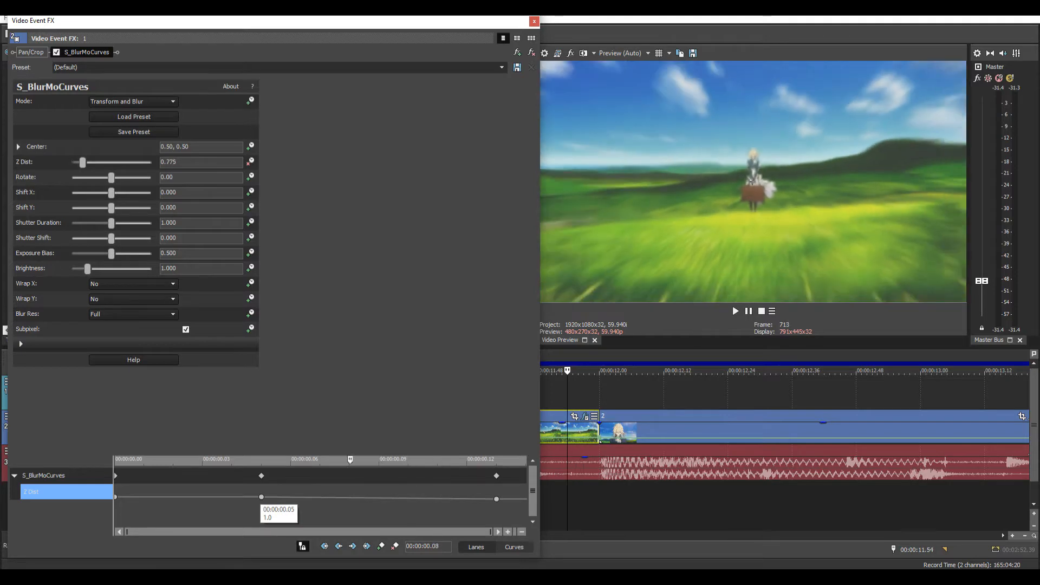
key("Right")
key("Right")
key("Right")
key("Right")
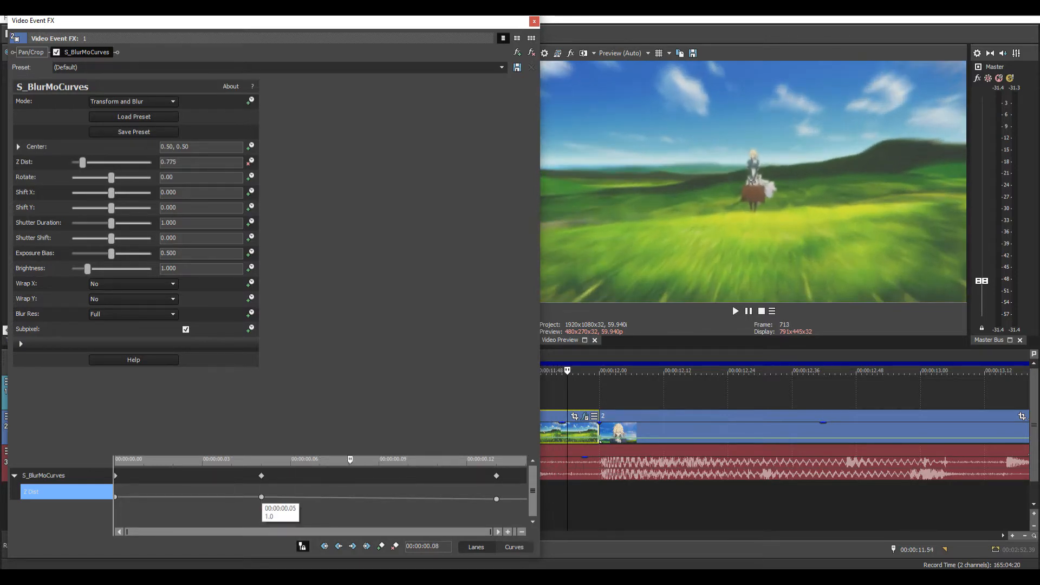
key("Left")
key("Left")
key("Left")
key("Left")
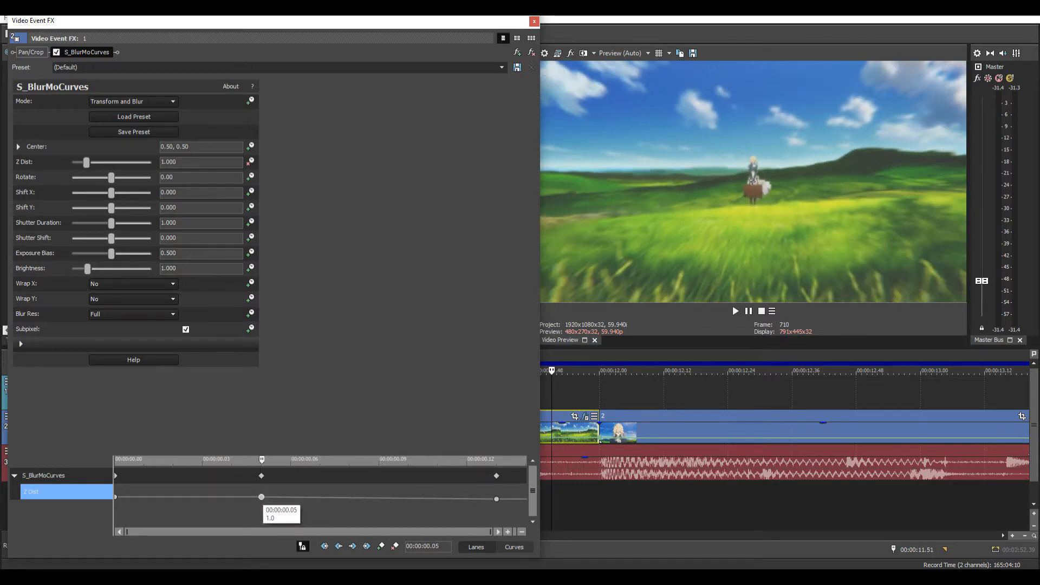
- Set the Z Dist keyframe at 00:00:00.05 to Slow Fade and play the result
right_click(261, 497)
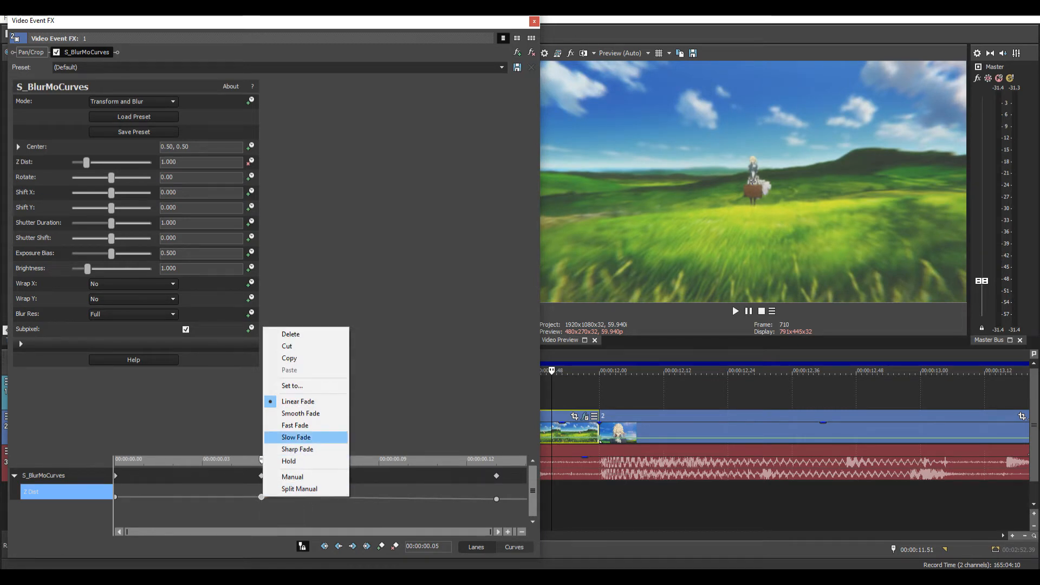
left_click(296, 437)
key("space")
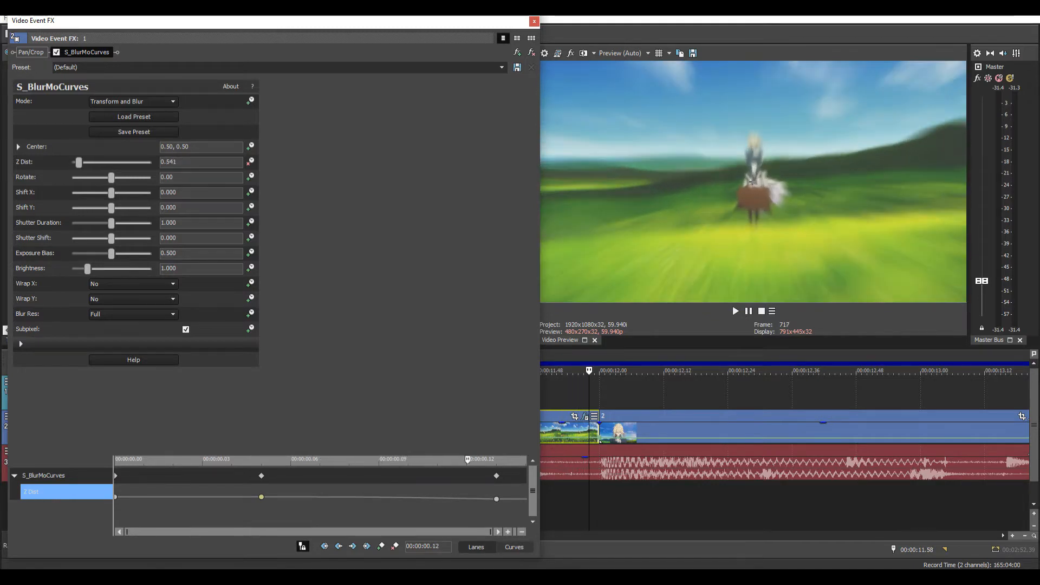
- Set the last Z Dist keyframe to Smooth Fade and move it to 00:00:00.14, the end of the segment
right_click(496, 499)
left_click(534, 417)
left_click_drag(497, 476, 558, 480)
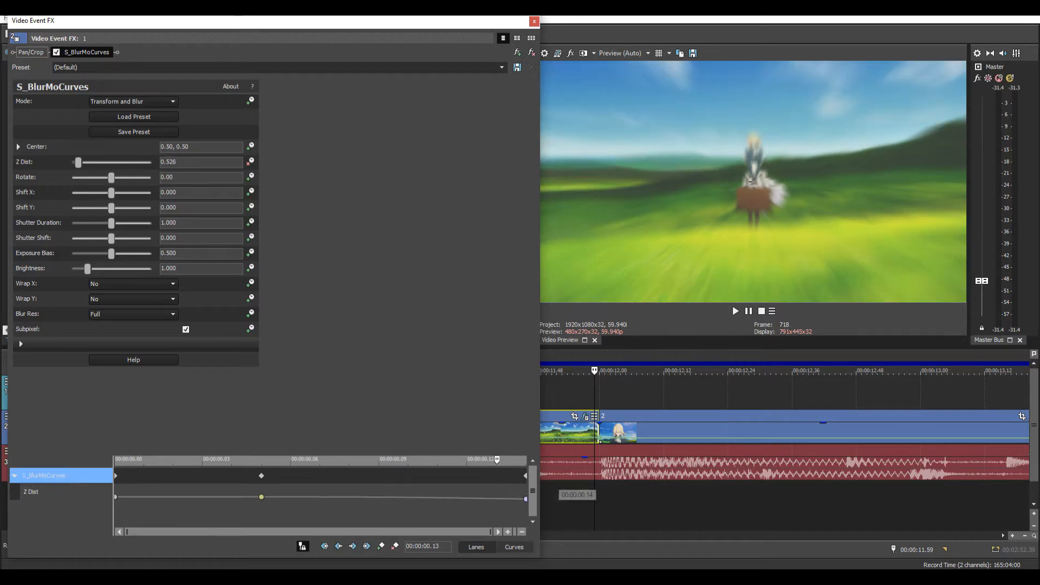
- Close the effect settings and place the playhead near the start of the short segment
left_click(261, 497)
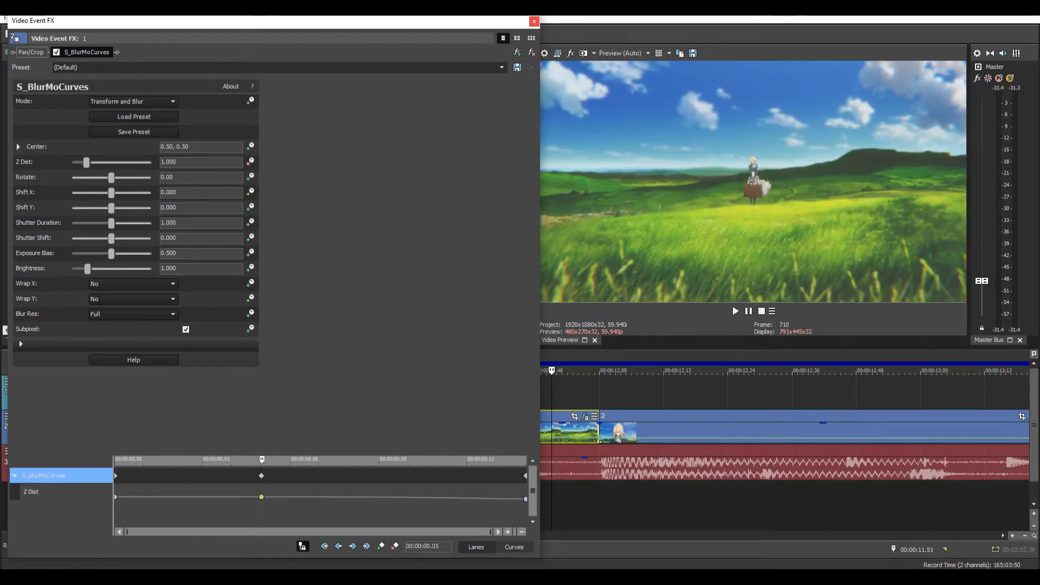
left_click(534, 21)
left_click(531, 394)
scroll(530, 394, "up", 1)
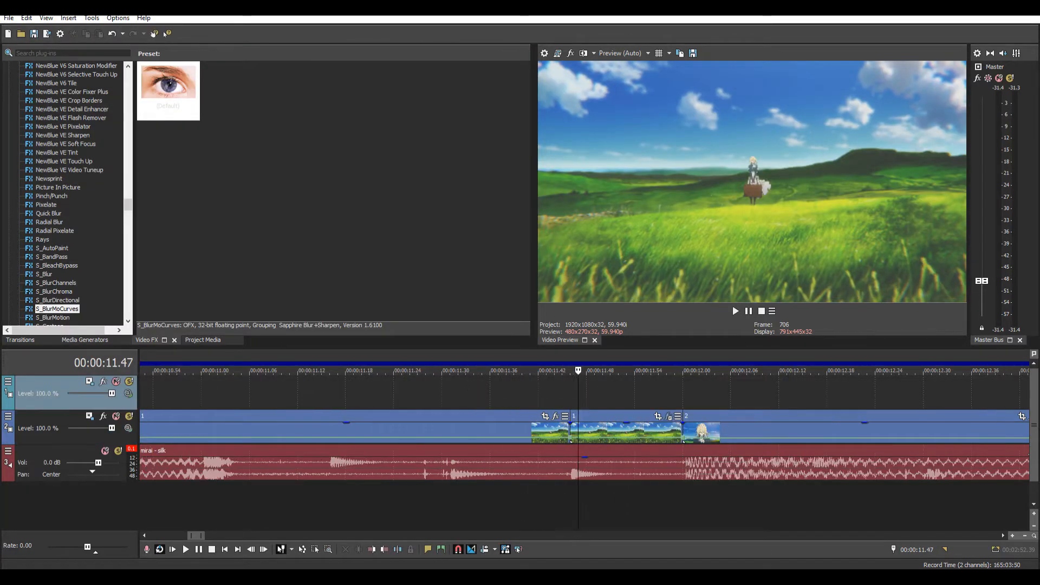
- Play the transition from the short segment of clip 1 into clip 2 to judge the zoom against the music
scroll(530, 393, "down", 2)
key("space")
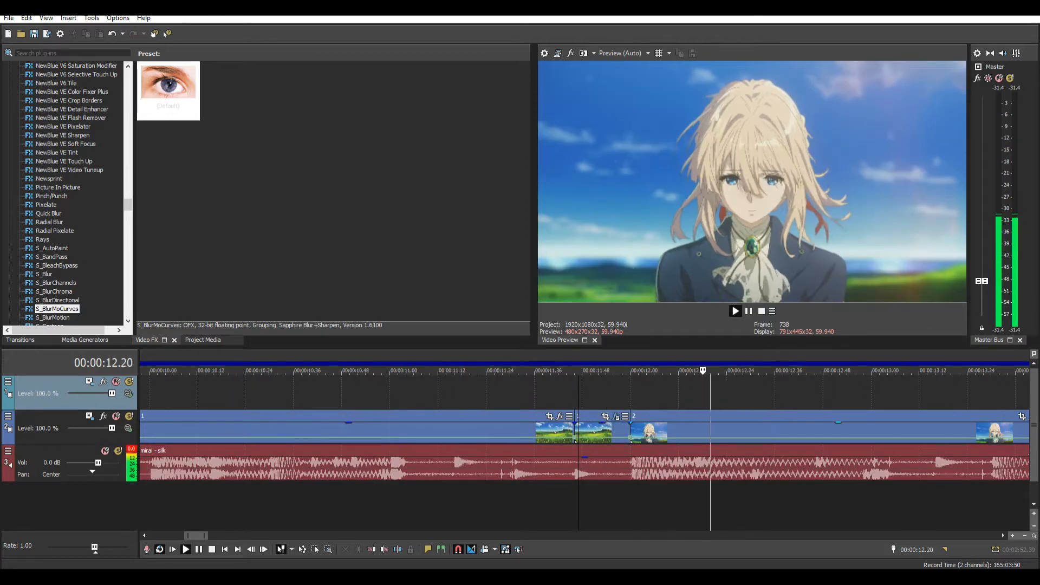
key("space")
key("space")
key("space")
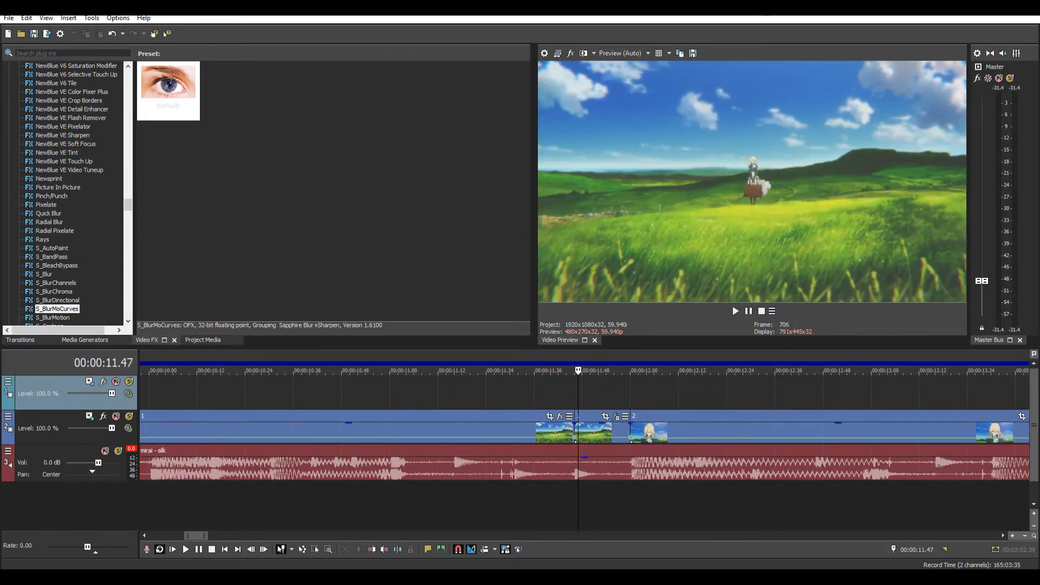
key("space")
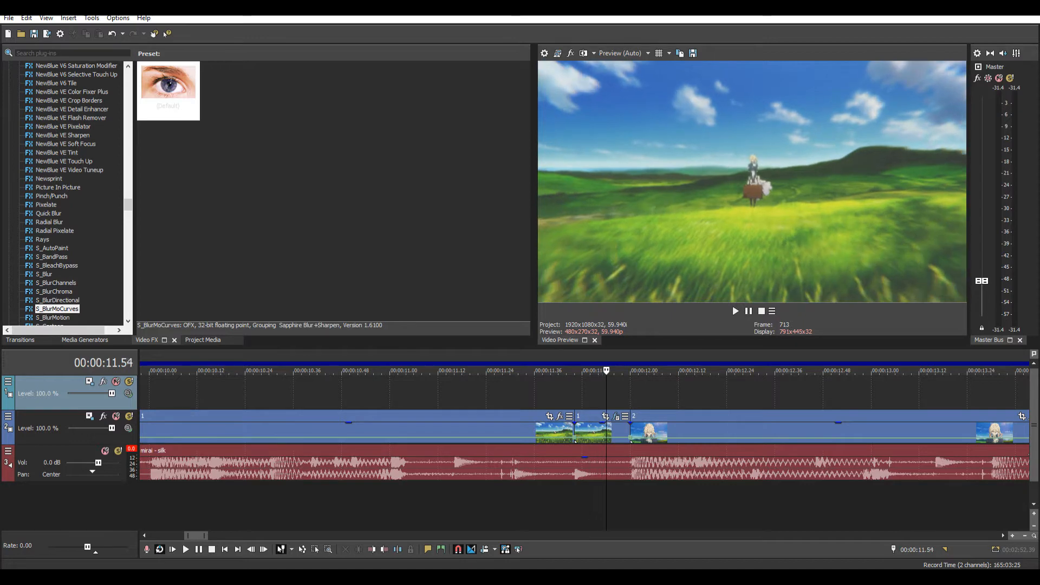
- Step back and forth frame by frame through the end of the short segment to examine its zoom blur
key("Right")
scroll(585, 433, "up", 2)
key("Right")
scroll(585, 433, "up", 1)
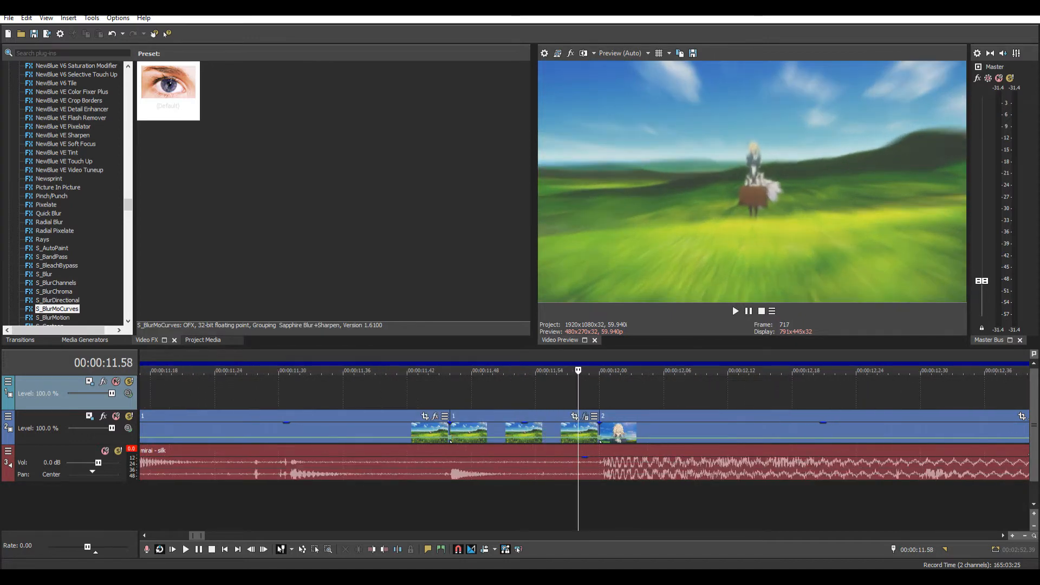
key("Left")
key("Left")
key("Left")
key("Left")
key("Left")
key("Right")
key("Right")
key("Right")
key("Right")
key("Right")
key("Right")
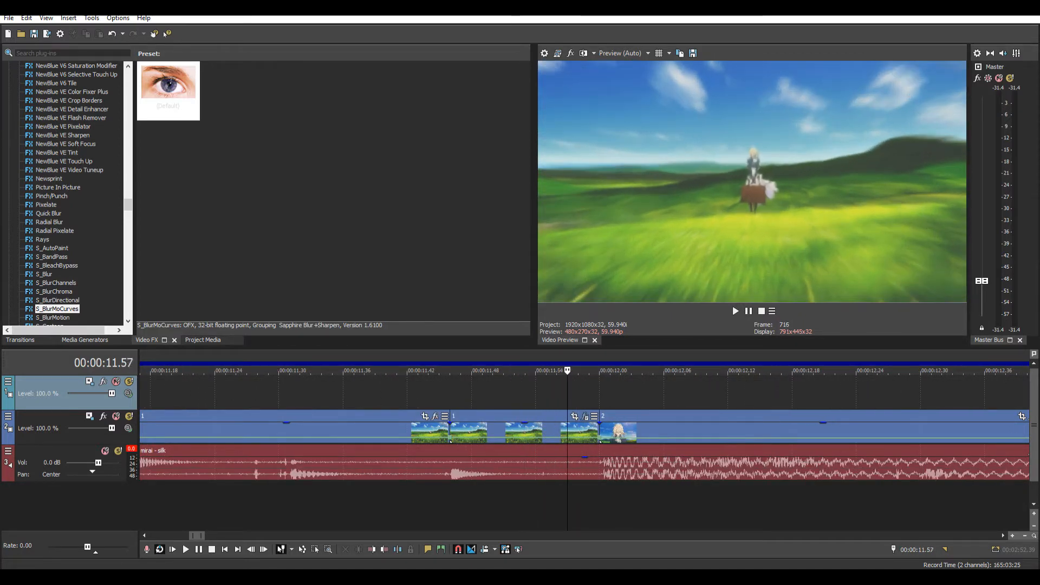
key("Right")
key("Left")
key("Left")
key("Left")
key("Left")
key("Left")
key("Left")
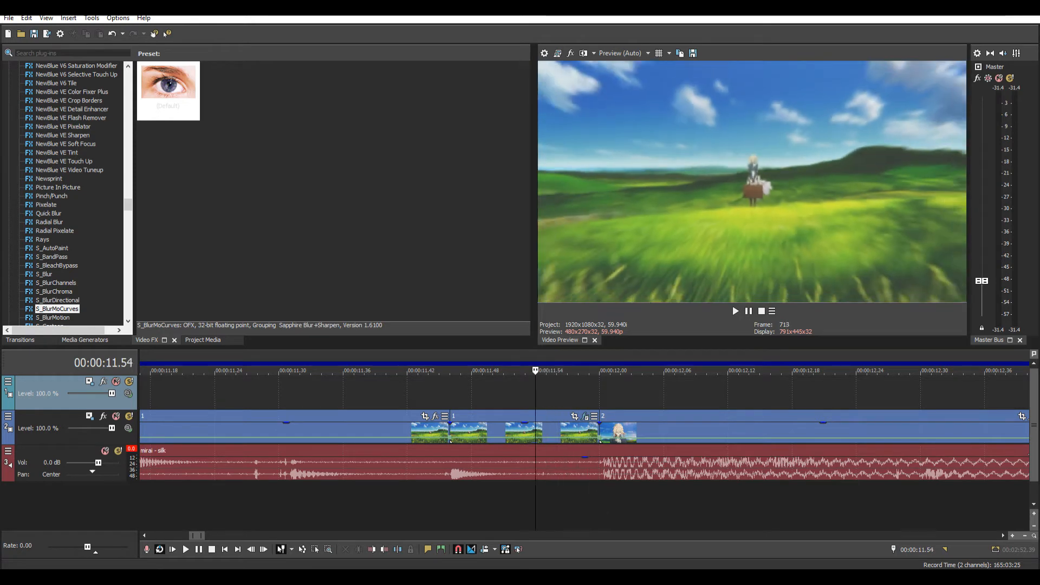
- Step forward frame by frame across the cut to examine how clip 2 begins after the zoom
key("Right")
key("Right")
key("Right")
key("Right")
key("Right")
key("Right")
key("Right")
key("Right")
key("Right")
scroll(586, 433, "down", 2)
key("Right")
key("Right")
key("Right")
key("Right")
key("Right")
key("Right")
key("Right")
key("Right")
key("Right")
key("Right")
key("Right")
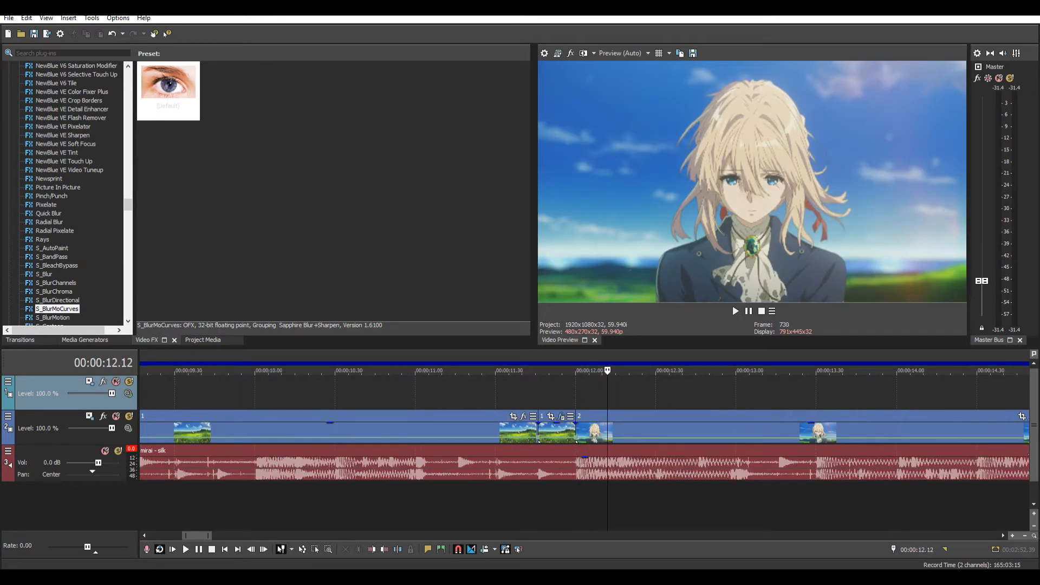
key("Right")
key("Right")
key("Right")
key("Right")
key("Right")
key("Right")
key("Right")
- Step back frame by frame from clip 2 to the last blurred frame before the cut
key("Left")
key("Left")
key("Left")
key("Left")
key("Left")
key("Left")
key("Left")
key("Left")
key("Left")
key("Left")
key("Left")
key("Left")
key("Left")
key("Left")
key("Left")
key("Left")
key("Left")
key("Left")
key("Left")
key("Left")
key("Left")
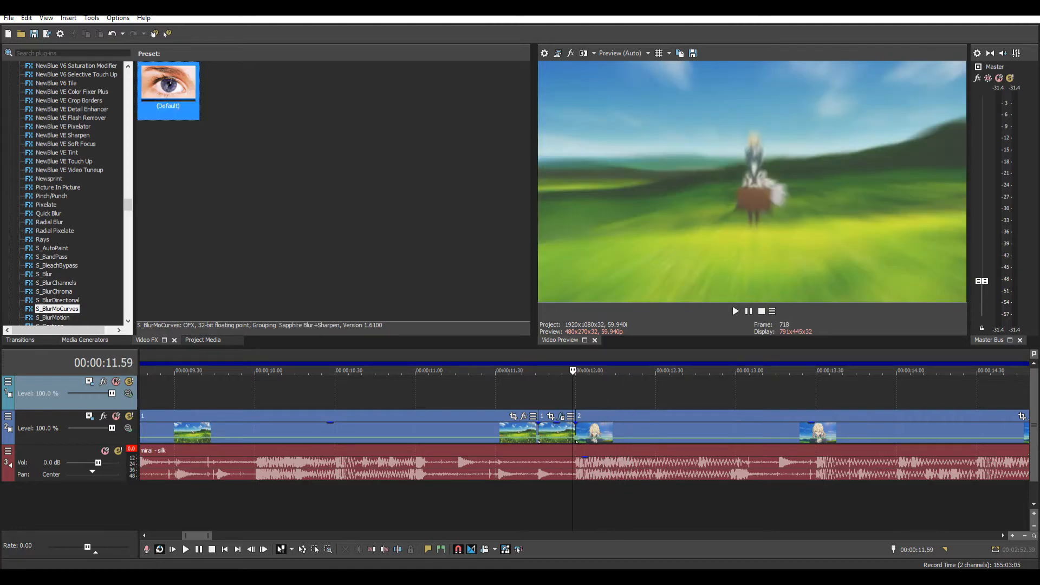
- Apply the default S_BlurMoCurves effect to clip 2 and place the playhead at its first frame, 00:00:12.00
left_click_drag(57, 308, 601, 431)
left_click(576, 394)
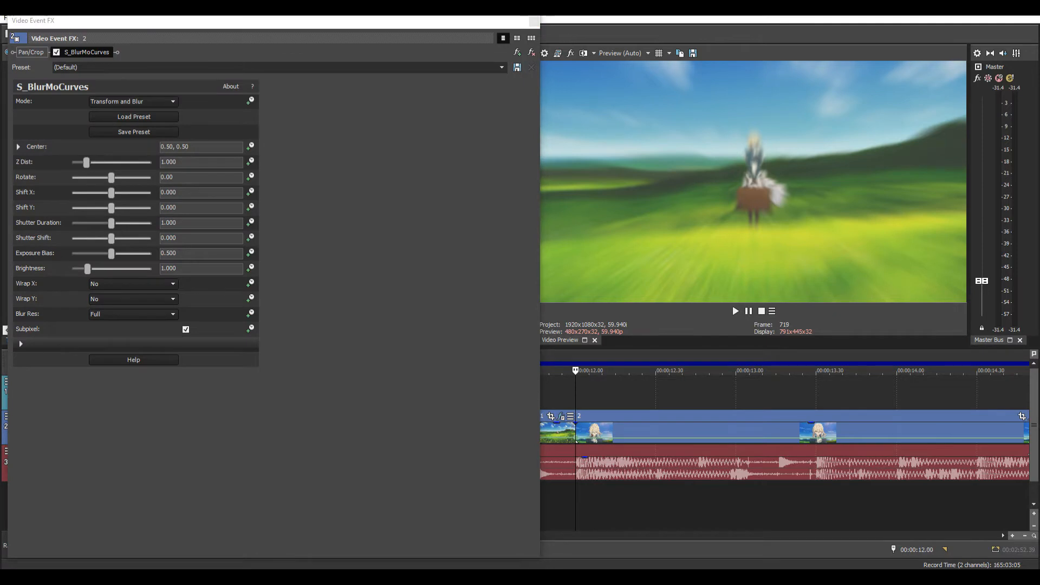
key("Down")
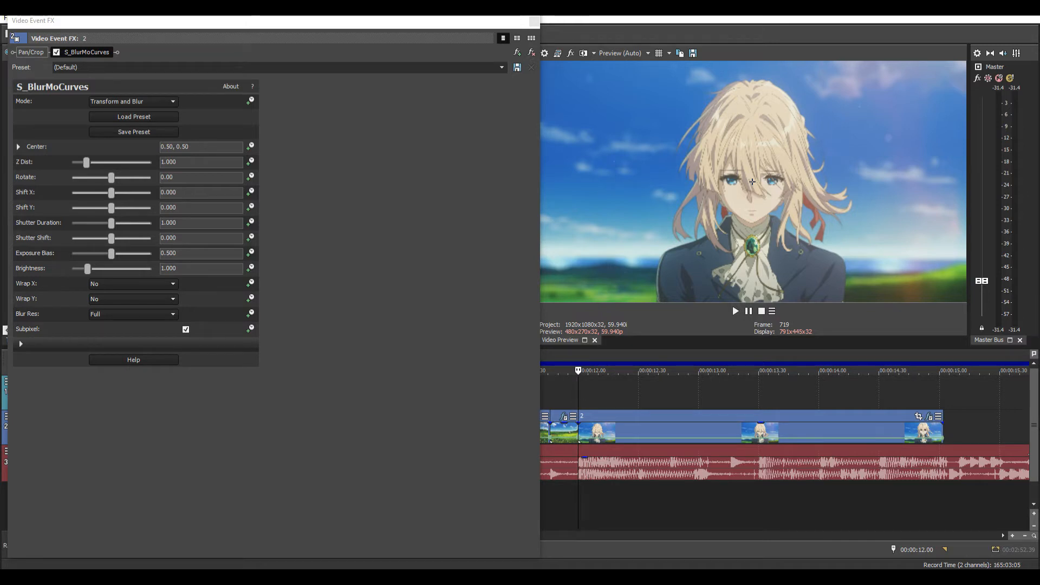
- Enable keyframe animation for Z Dist on clip 2 and set the starting value to 1.300
left_click_drag(86, 162, 80, 163)
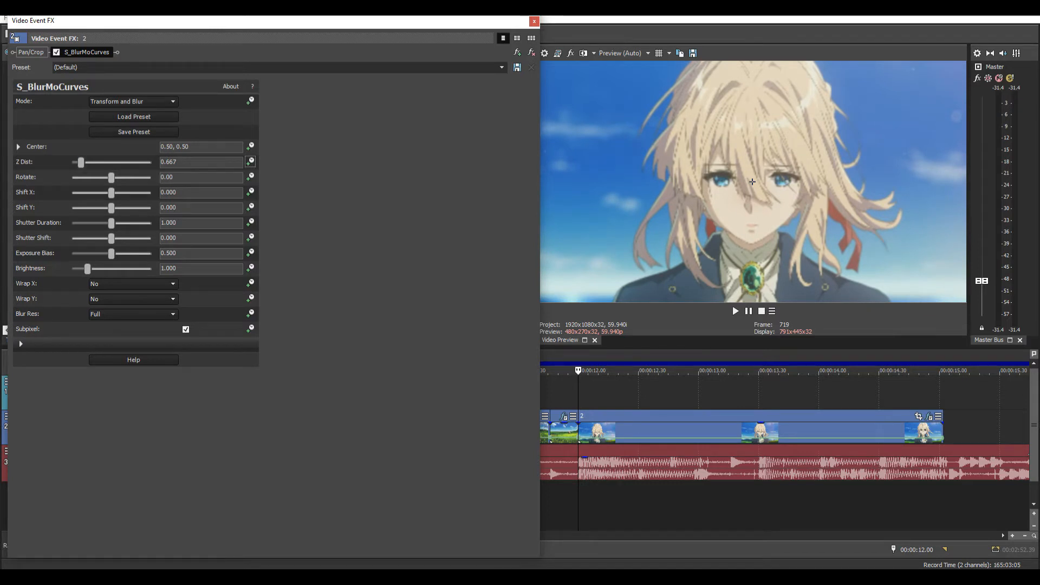
left_click(250, 161)
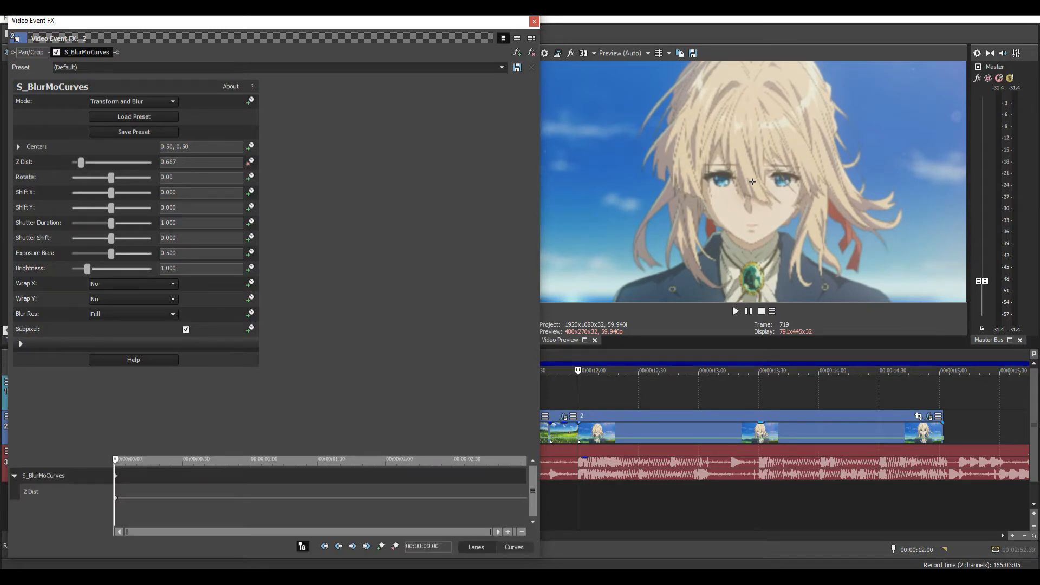
scroll(785, 444, "up", 3)
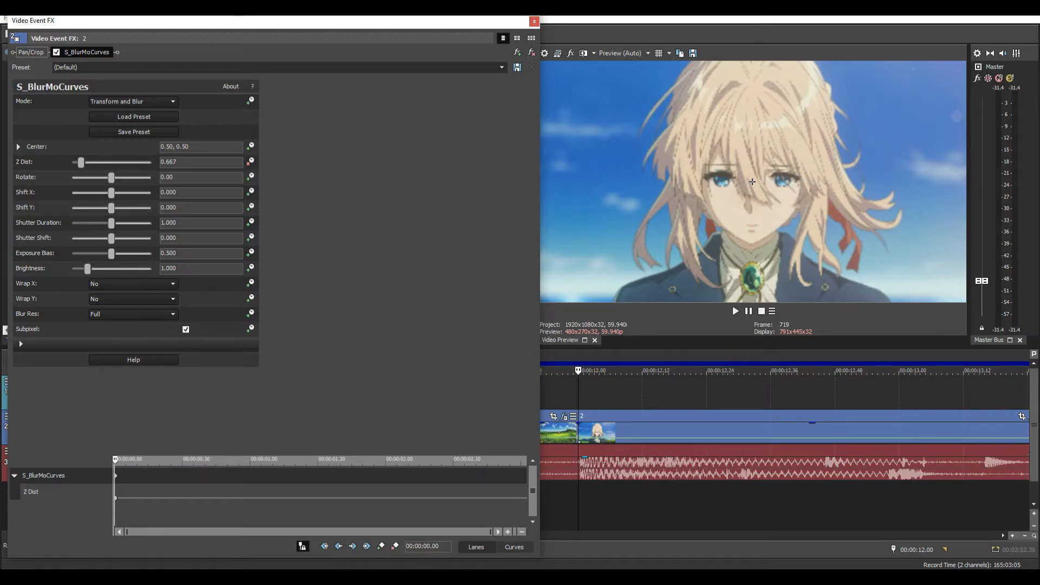
left_click_drag(81, 163, 90, 163)
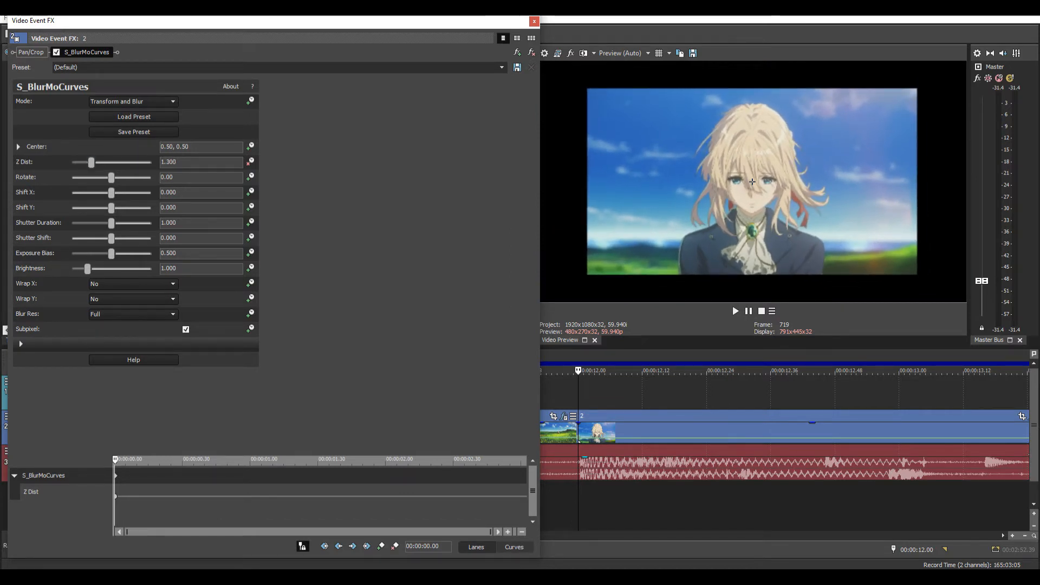
- Add a Z Dist keyframe at 00:00:00.09 in clip 2's effect and set its value to 1.000
left_click(116, 497)
key("Right")
key("Right")
scroll(121, 497, "up", 5)
key("Left")
key("Left")
key("Right")
key("Right")
key("Right")
key("Right")
key("Right")
key("Right")
key("Right")
key("Right")
key("Right")
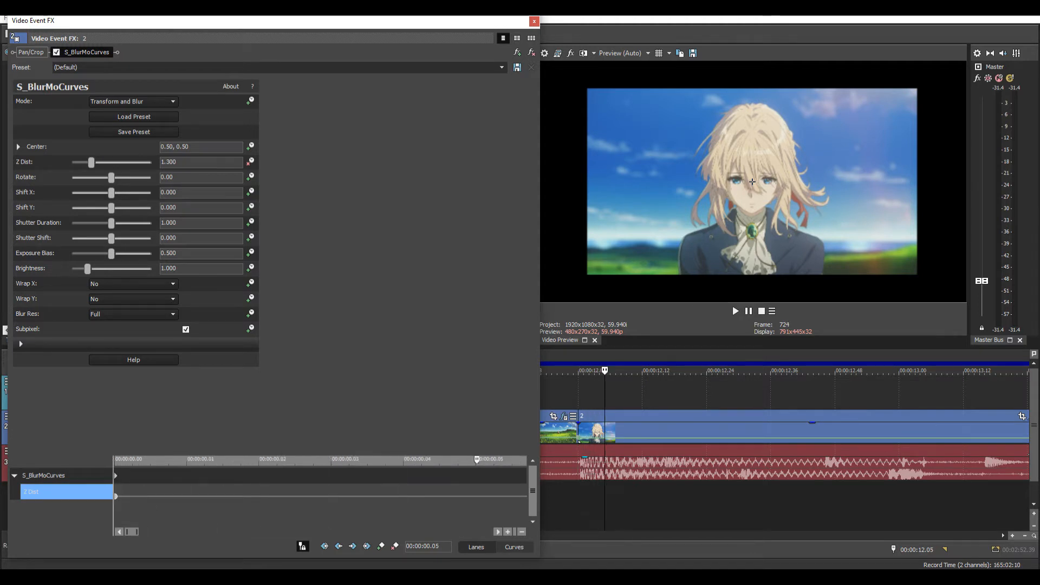
scroll(320, 493, "down", 5)
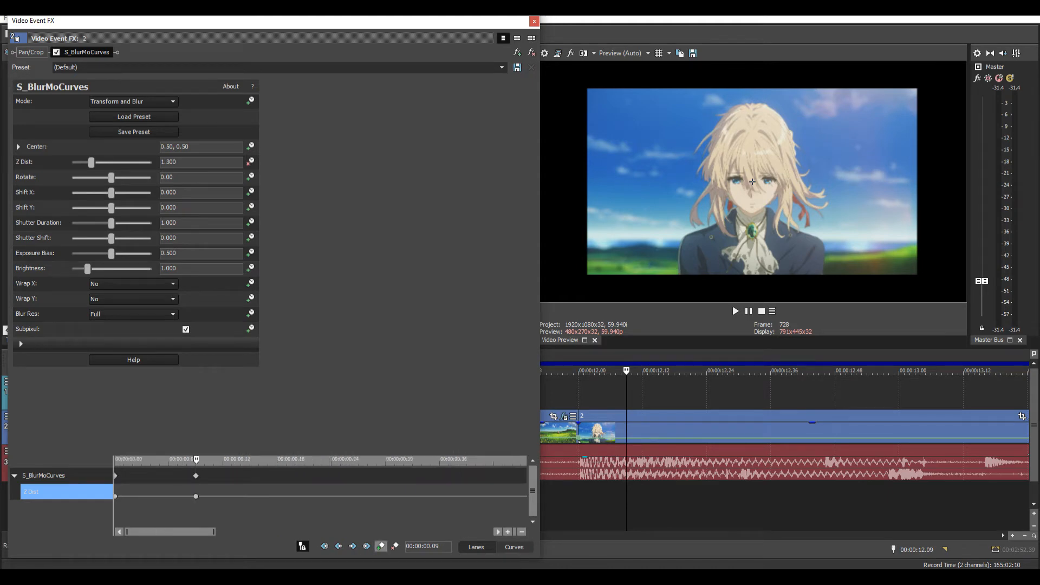
double_click(170, 162)
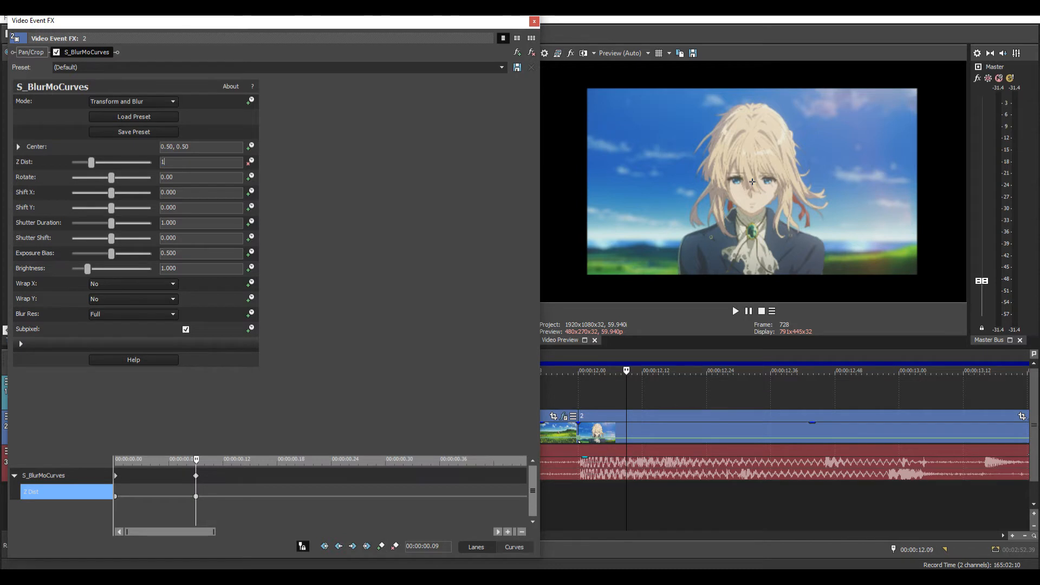
key("Return")
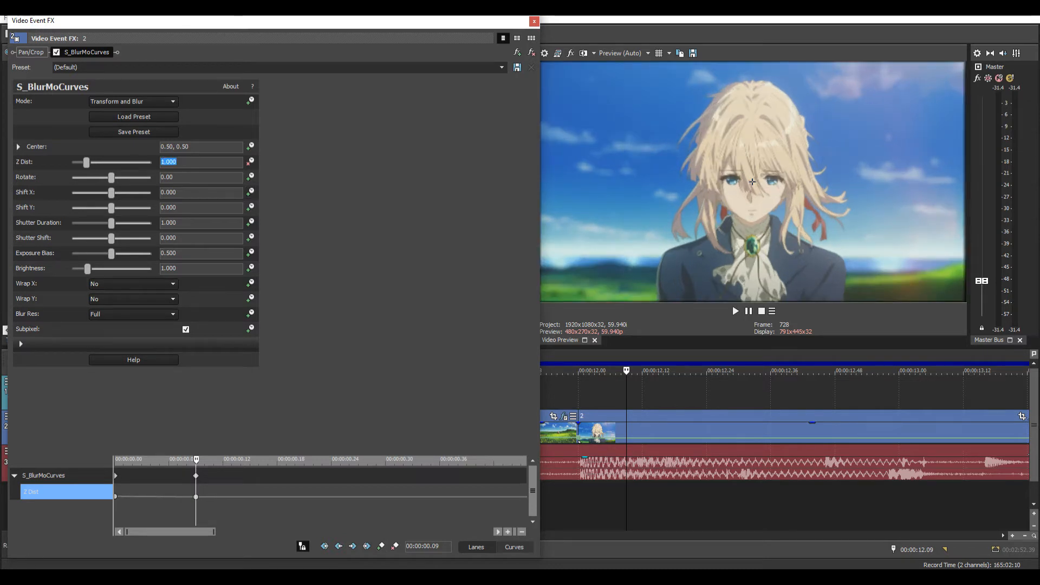
- Set Wrap X and Wrap Y to Reflect so that the zoomed-out frames of clip 2 have no black borders
left_click(151, 460)
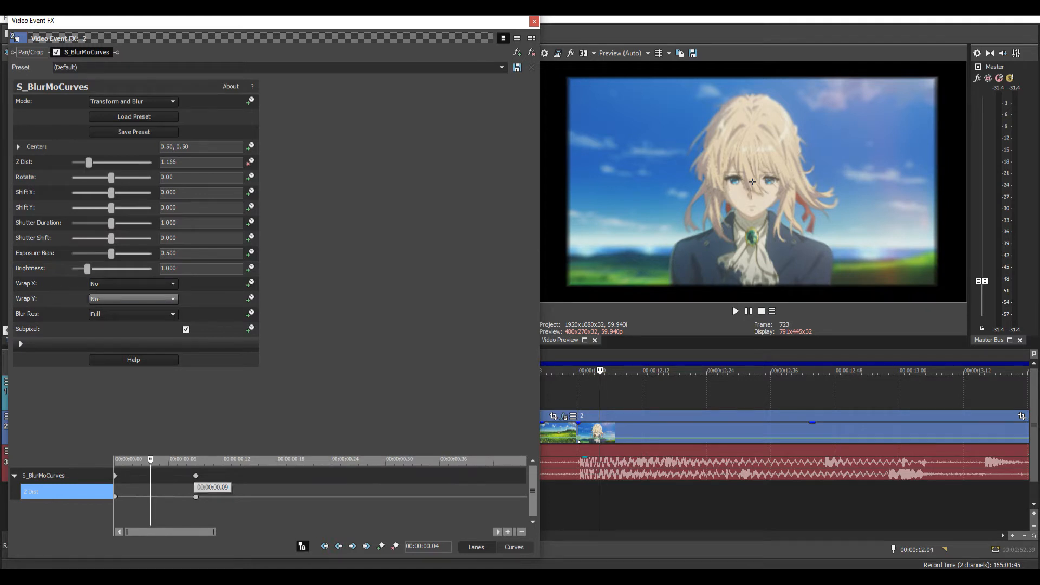
left_click(134, 284)
left_click(134, 308)
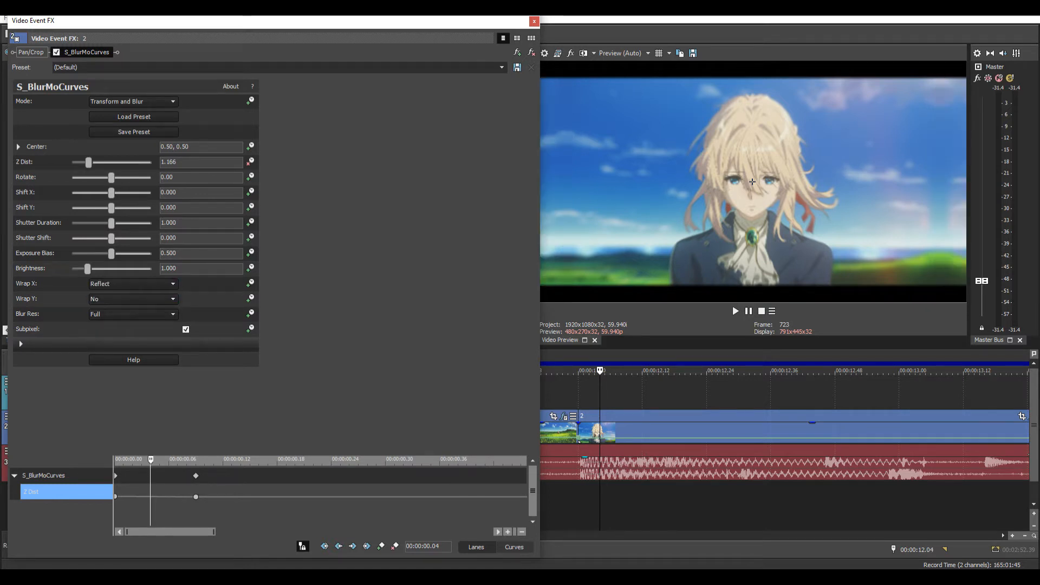
left_click(134, 299)
left_click(133, 324)
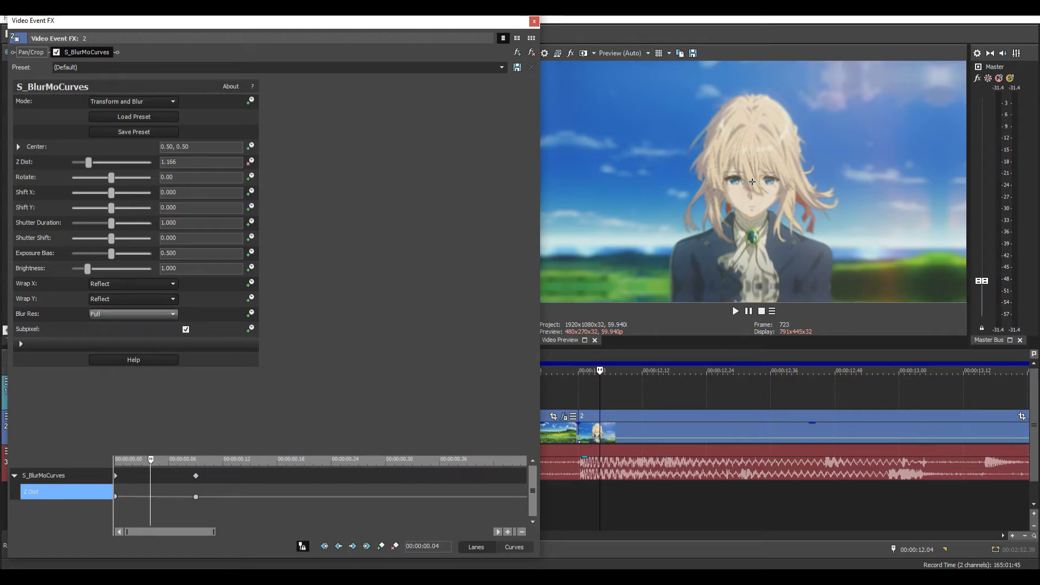
- Try Wrap Y with Tile on an early frame of clip 2 and return it to Reflect
key("Up")
key("Up")
key("Down")
key("Down")
key("Up")
left_click(127, 461)
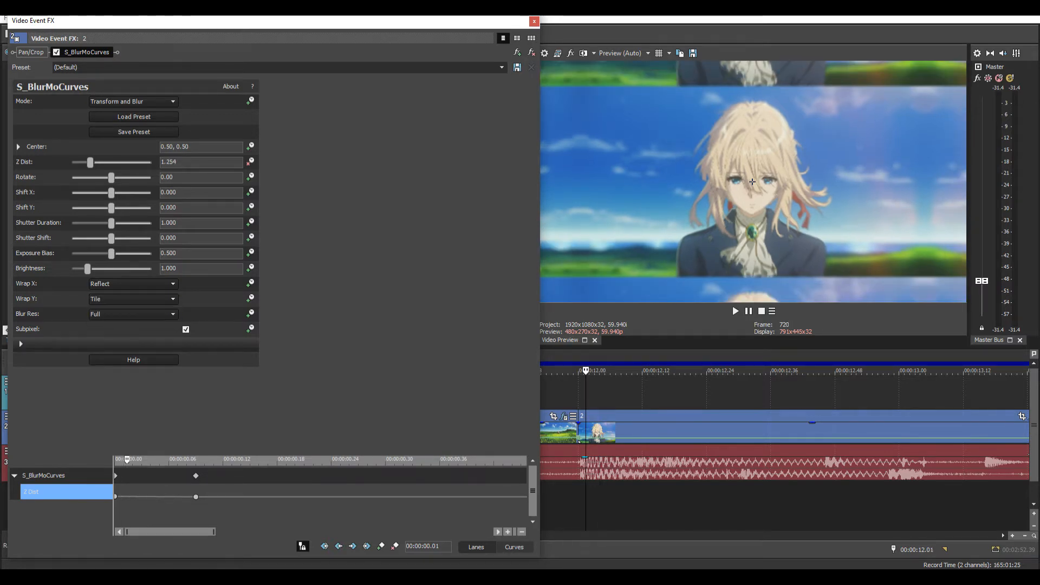
left_click(134, 300)
left_click(134, 324)
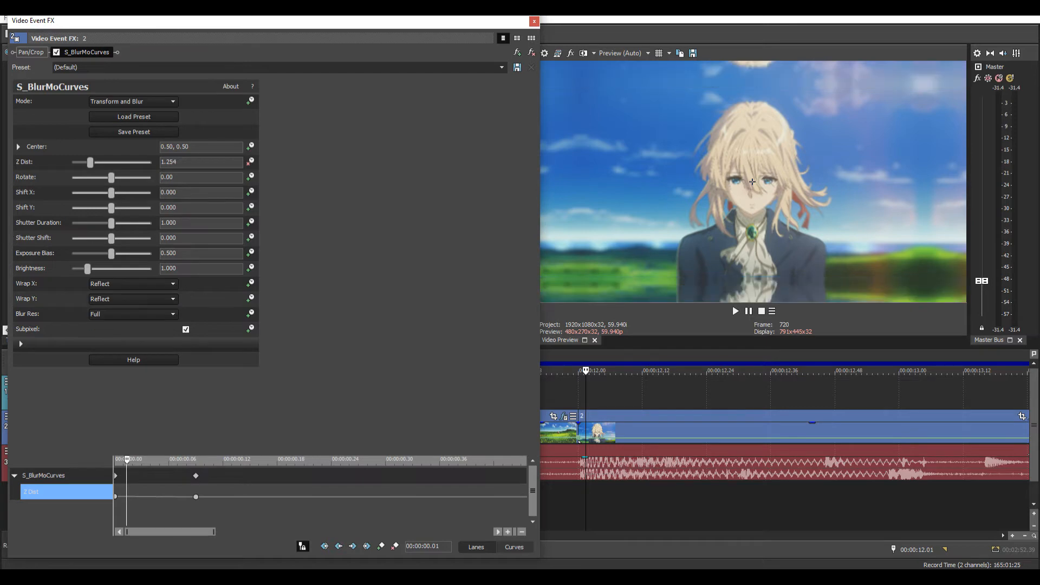
- Scrub and step through the first nine frames of clip 2 to examine its zoom between the two keyframes
left_click(115, 476)
left_click_drag(115, 460, 160, 461)
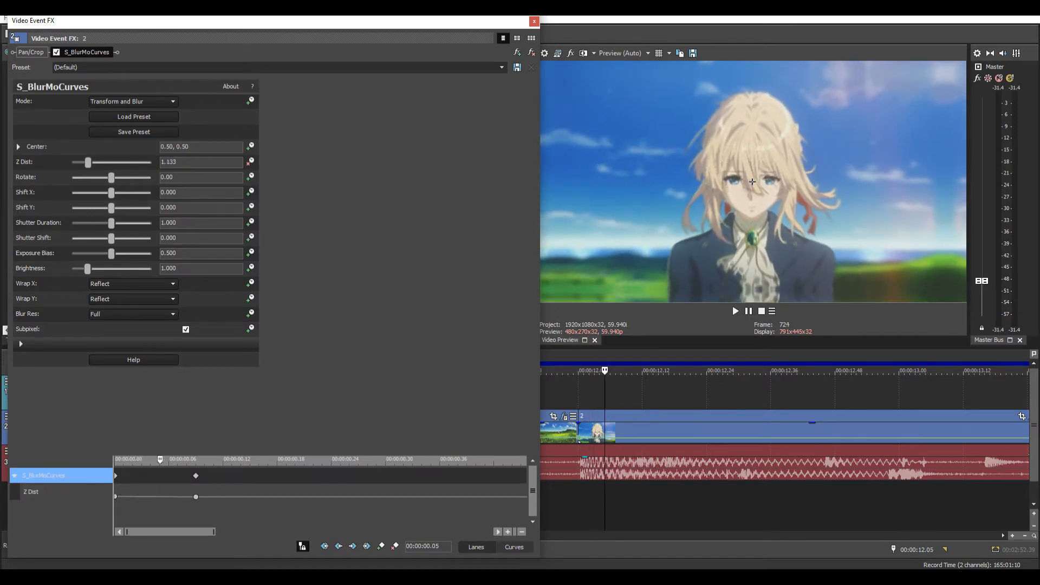
left_click_drag(150, 460, 115, 460)
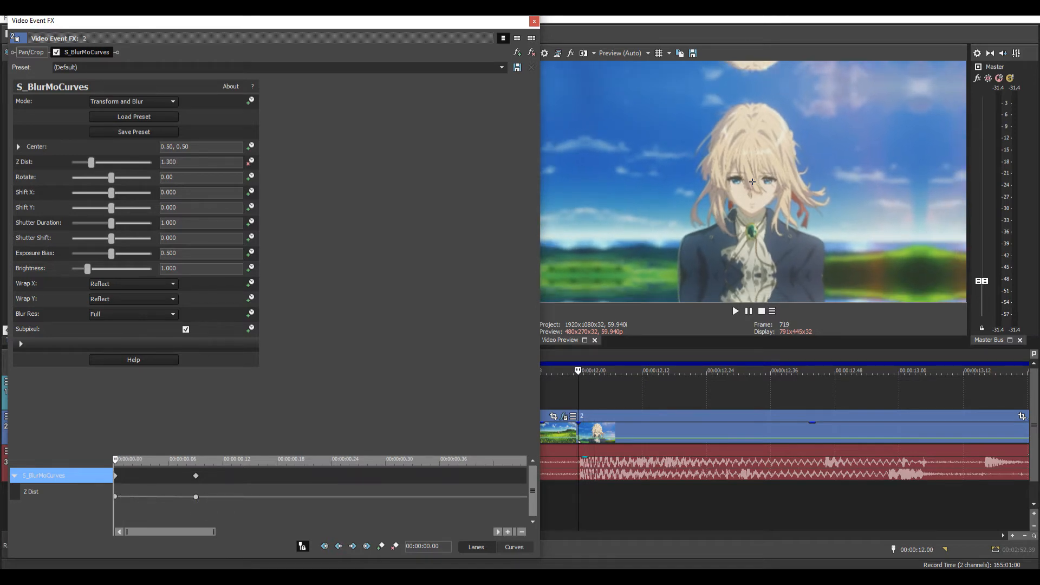
key("Right")
key("Right")
key("Right")
key("Right")
key("Right")
key("Right")
key("Right")
key("Right")
key("Right")
key("Left")
key("Left")
key("Left")
key("Left")
key("Left")
key("Left")
key("Left")
key("Left")
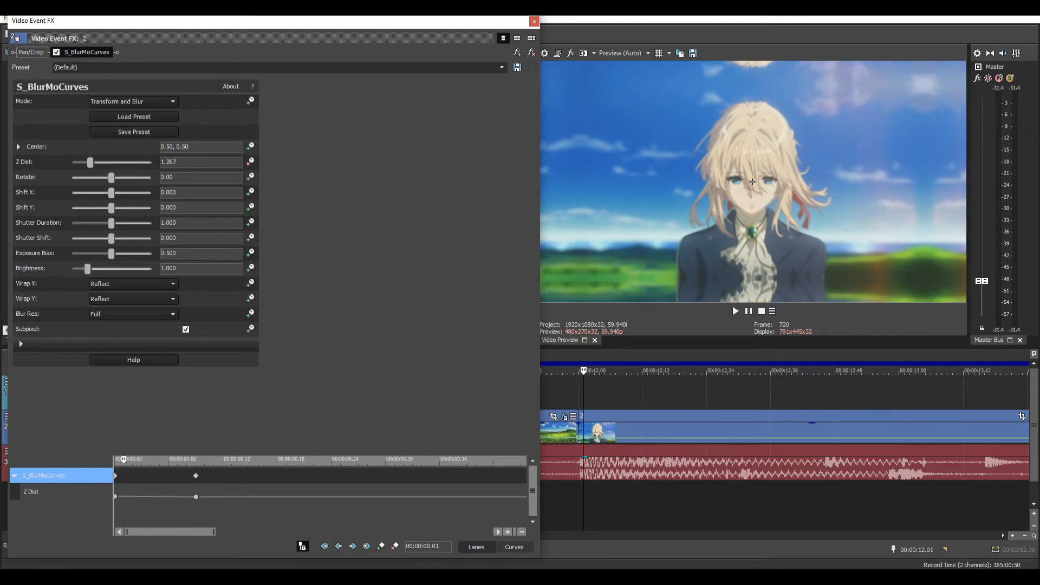
- Set the Z Dist keyframes at 00:00:00.00 and 00:00:00.09 to Fast Fade and close the effect settings
left_click(116, 497)
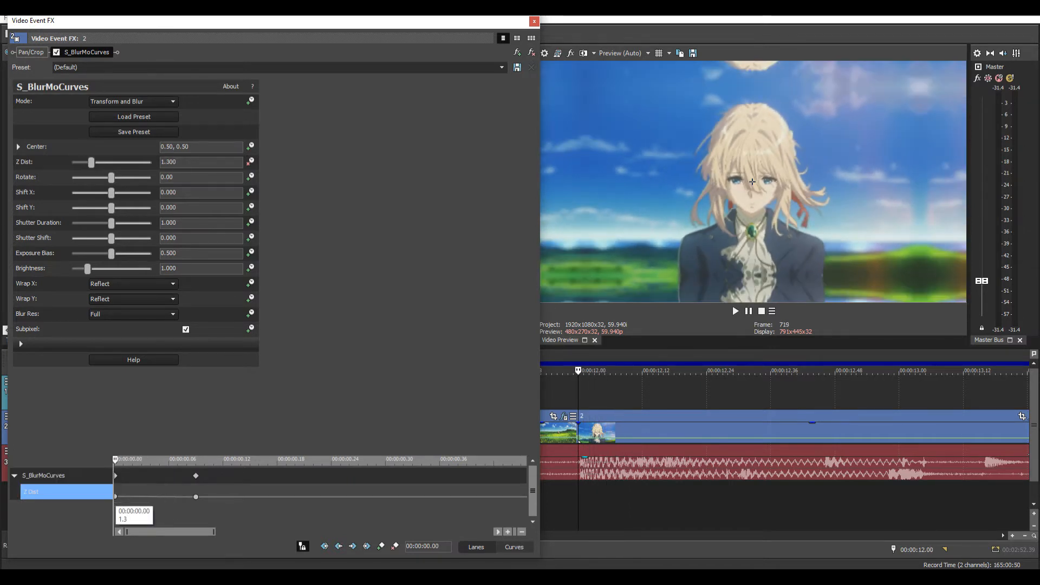
right_click(115, 497)
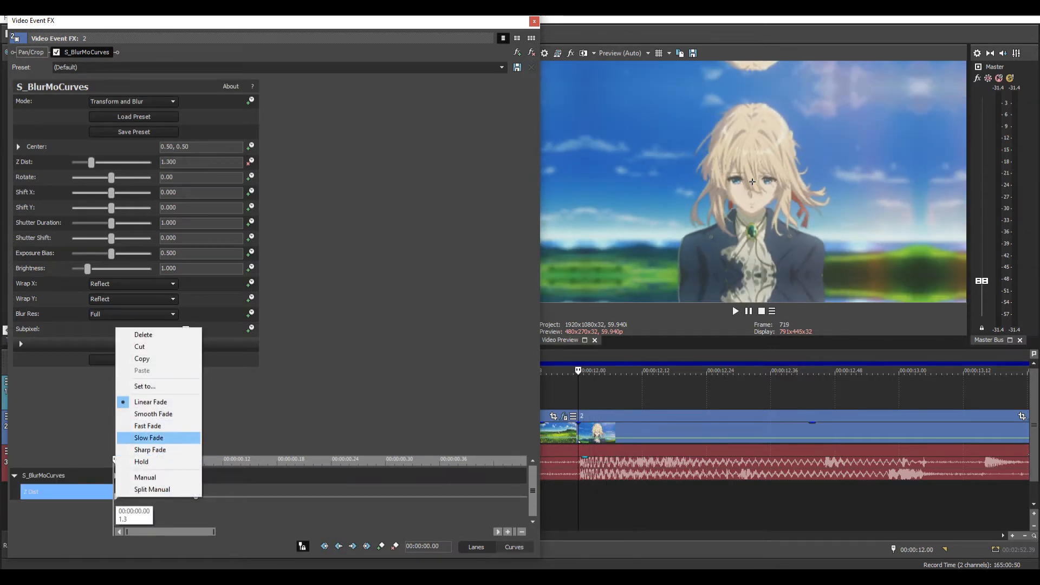
left_click(147, 426)
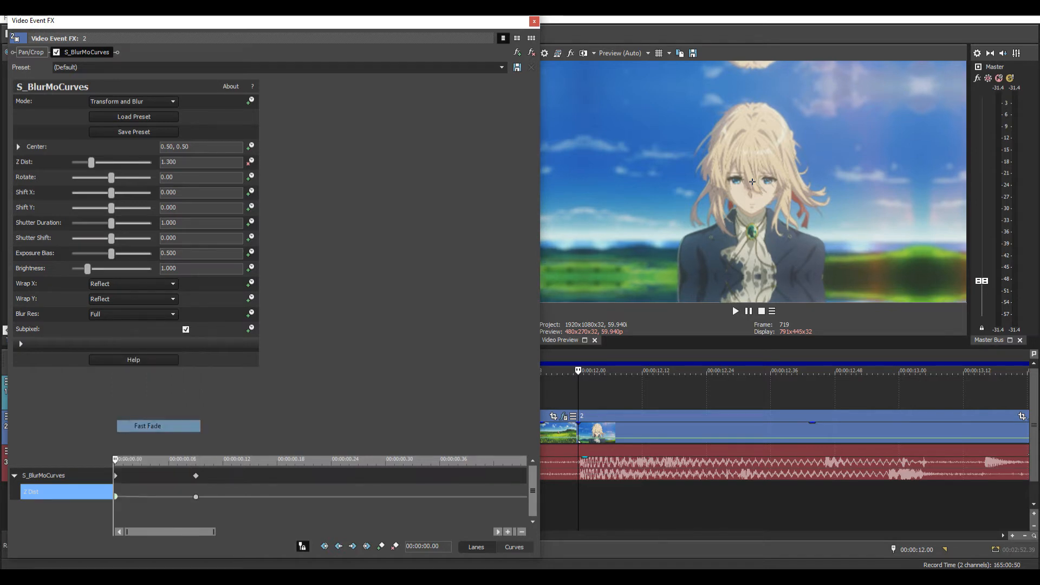
left_click(195, 497)
right_click(196, 497)
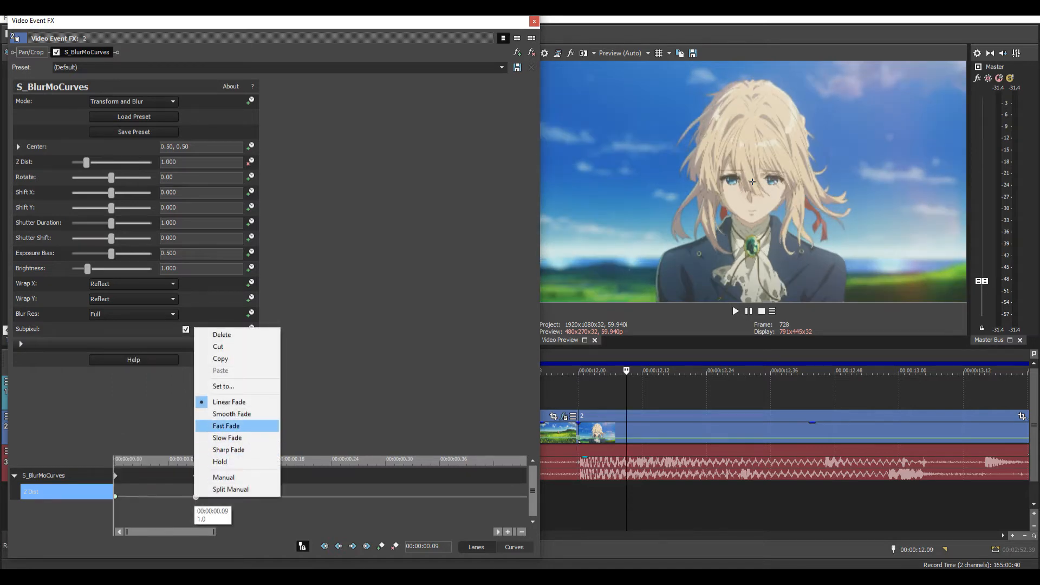
left_click(228, 426)
left_click(534, 20)
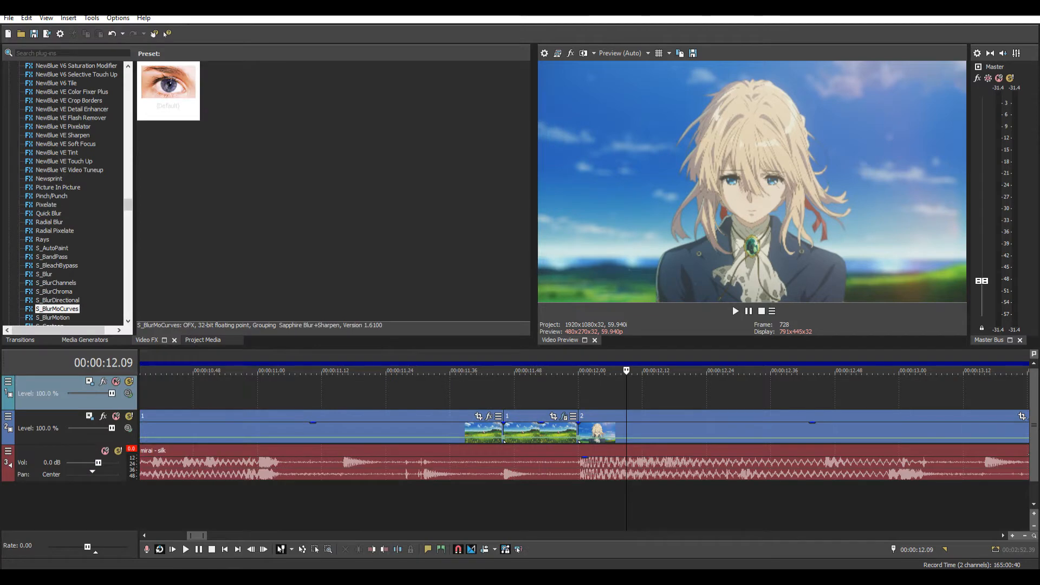
- Play the full transition repeatedly from just before the short segment into clip 2
left_click(503, 394)
left_click(460, 394)
key("space")
key("space")
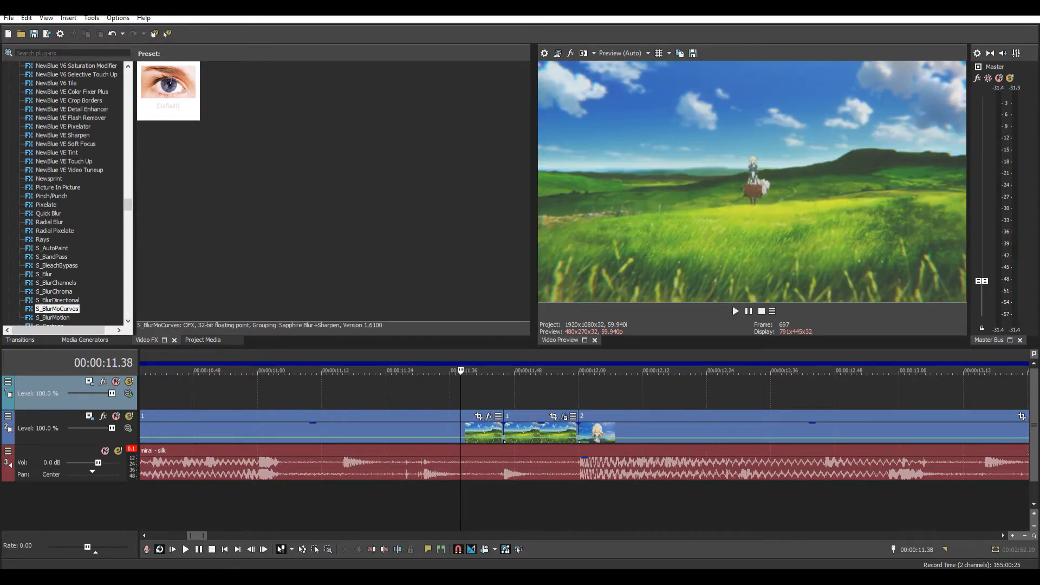
scroll(584, 444, "down", 1)
key("space")
key("space")
key("space")
key("space")
key("space")
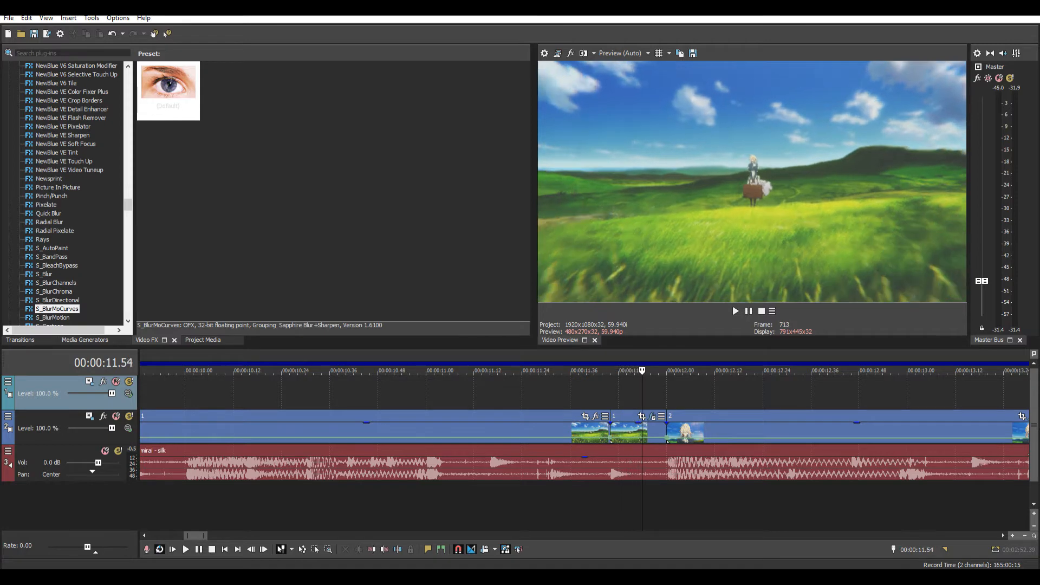
- Step a few frames forward and back from 00:00:11.54 to examine the blur in the short segment
key("Right")
key("Right")
key("Right")
key("Right")
key("Left")
key("Left")
key("Left")
key("Left")
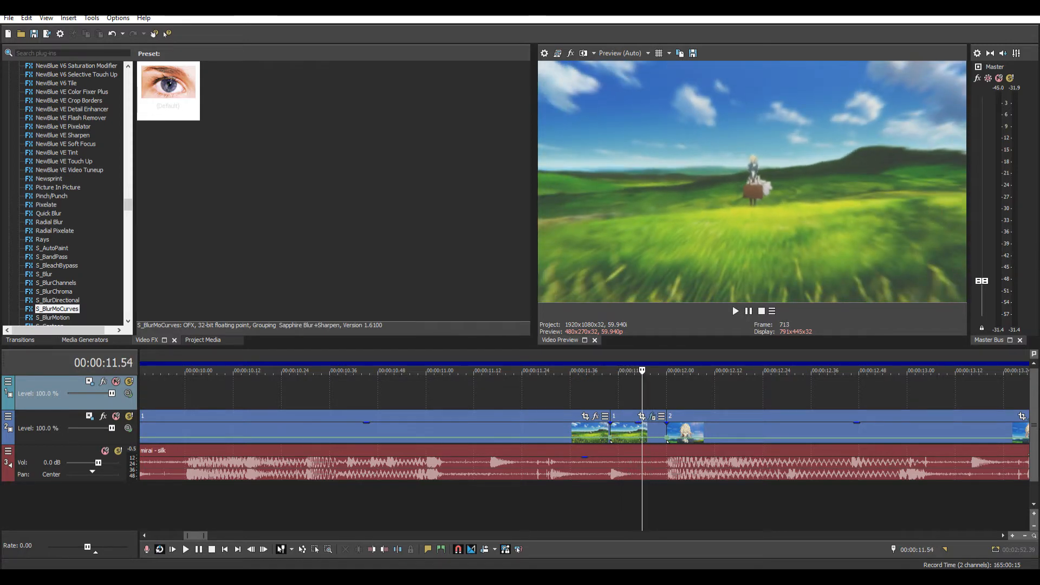
- Step frame by frame back and forth through the short segment and across the cut into clip 2 to examine the zoom blur
key("Right")
key("Right")
key("Right")
key("Right")
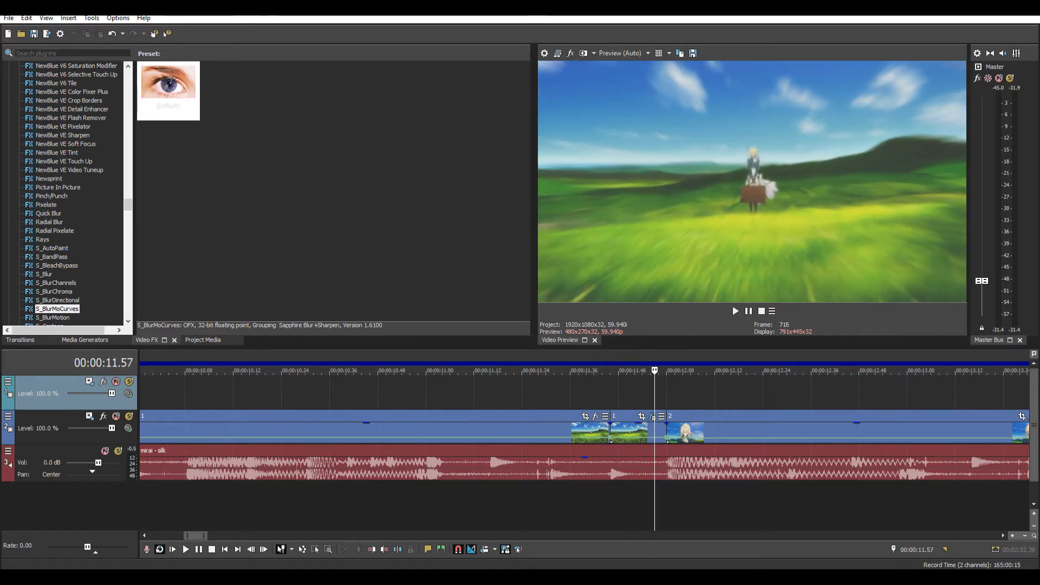
key("Right")
key("Left")
key("Right")
key("Right")
key("Right")
key("Right")
key("Right")
key("Right")
key("Left")
key("Left")
key("Right")
key("Right")
key("Right")
key("Right")
key("Right")
key("Right")
key("Right")
key("Right")
key("Right")
key("Left")
key("Left")
key("Left")
key("Left")
key("Left")
key("Left")
key("Left")
key("Left")
key("Left")
key("Left")
key("Left")
key("Left")
key("Left")
key("Left")
key("Left")
key("Left")
key("Left")
key("Left")
key("Right")
key("Right")
key("Right")
key("Right")
key("Right")
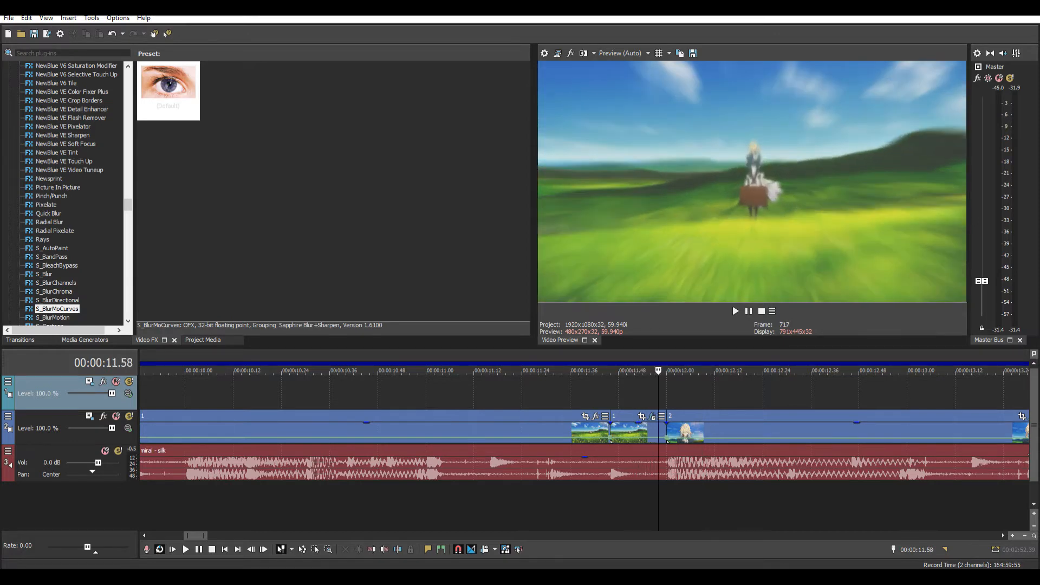
key("Right")
key("Right")
key("Left")
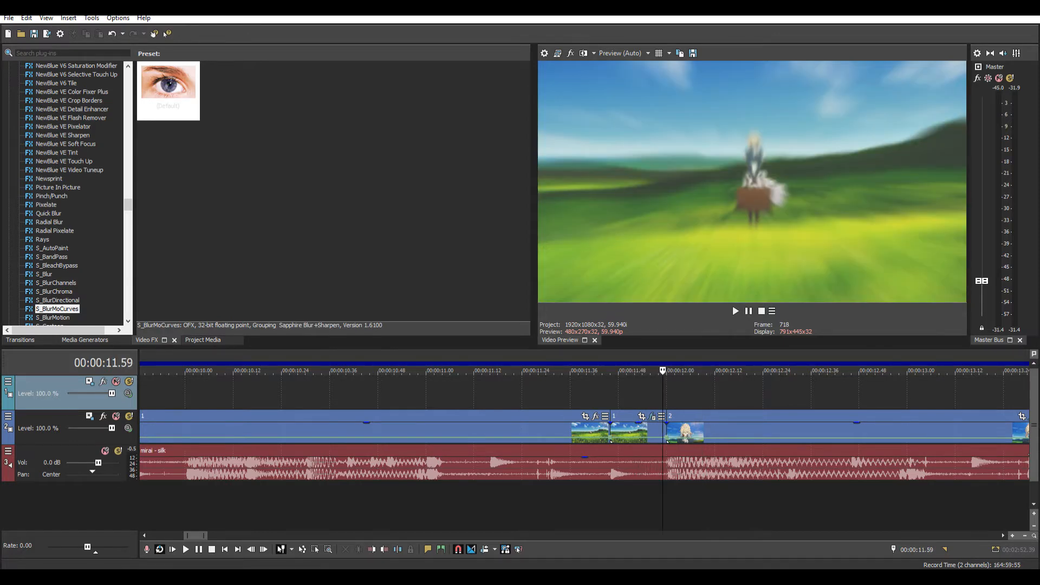
key("Right")
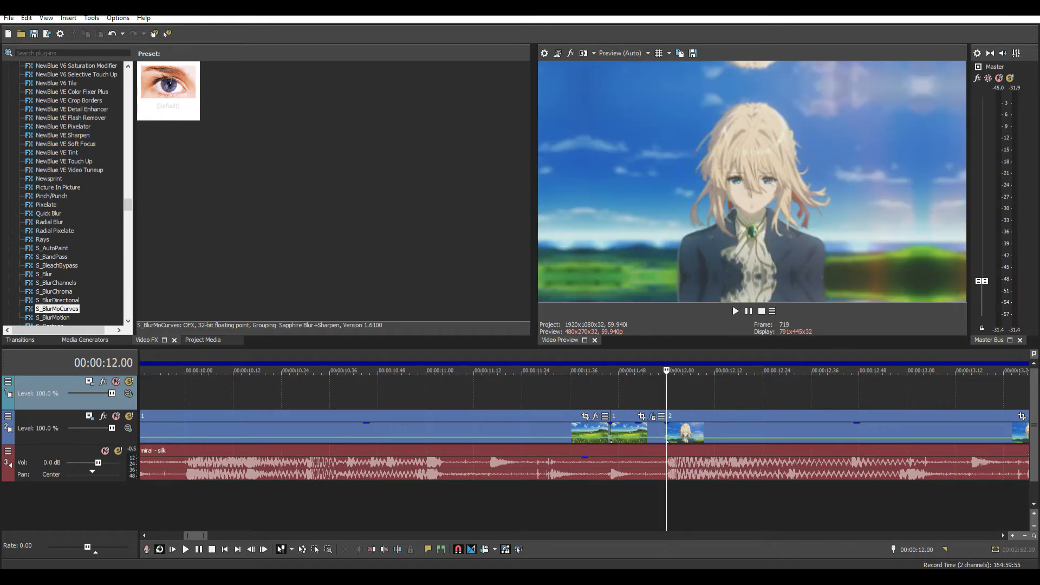
key("Right")
key("Right")
key("Right")
key("Right")
key("Right")
- Play the transition repeatedly from 00:00:11.42 into clip 2 to check the zoom blur in motion
scroll(584, 444, "down", 1)
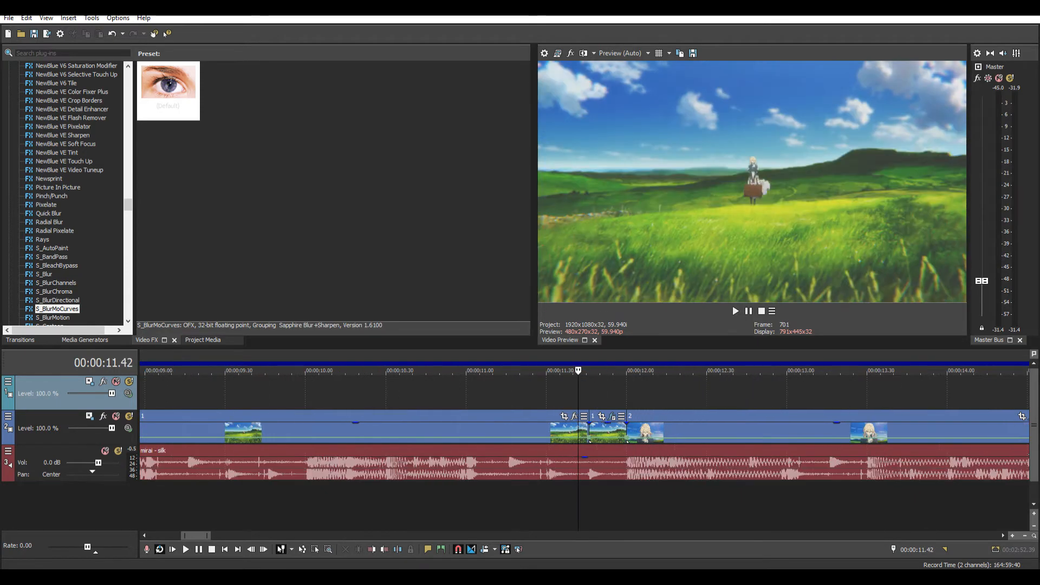
scroll(584, 444, "down", 1)
scroll(584, 444, "up", 4)
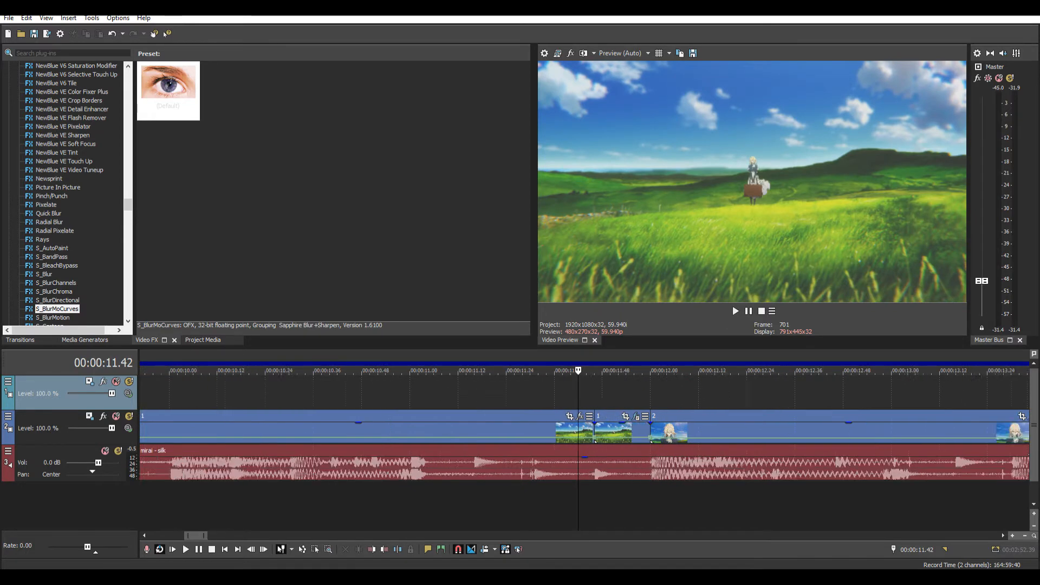
key("space")
key("space")
scroll(584, 444, "down", 1)
key("space")
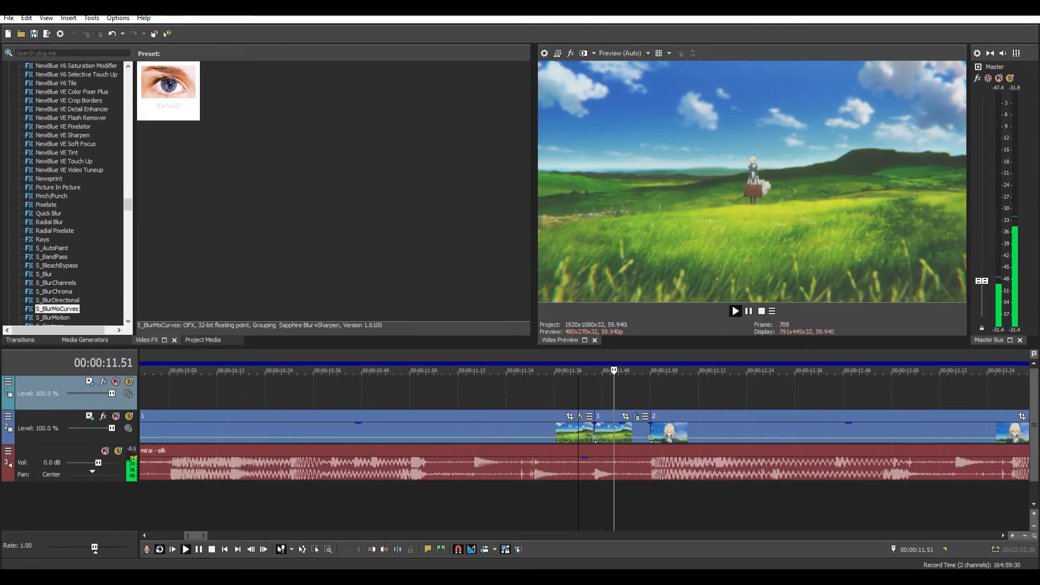
key("space")
key("space")
key("space")
key("space")
key("space")
key("space")
scroll(584, 457, "down", 1)
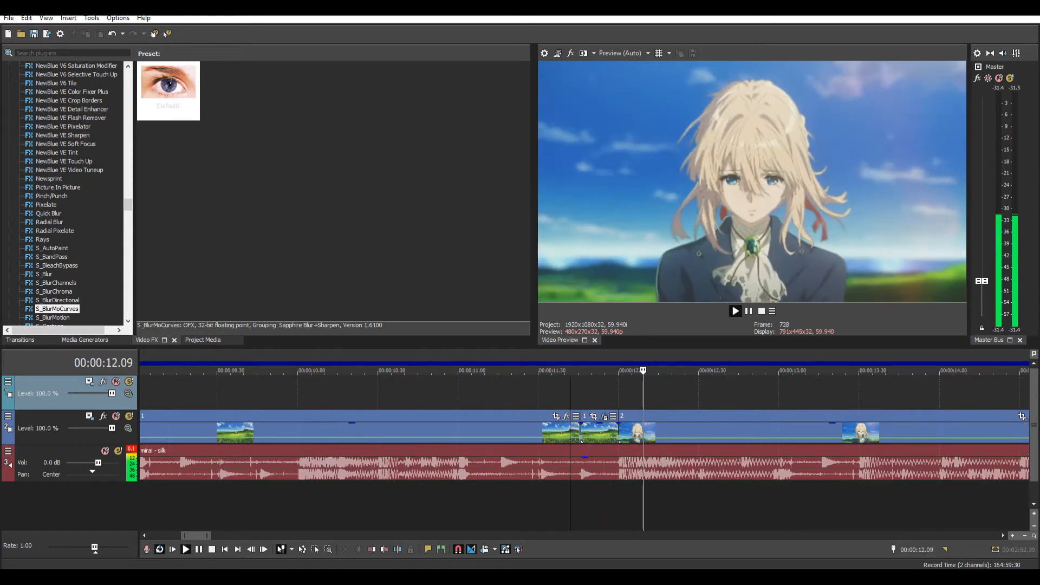
key("space")
- Play the timeline from 00:00:11.43 through clip 2 and on to the end of the audio track
left_click_drag(472, 504, 838, 504)
left_click(721, 504)
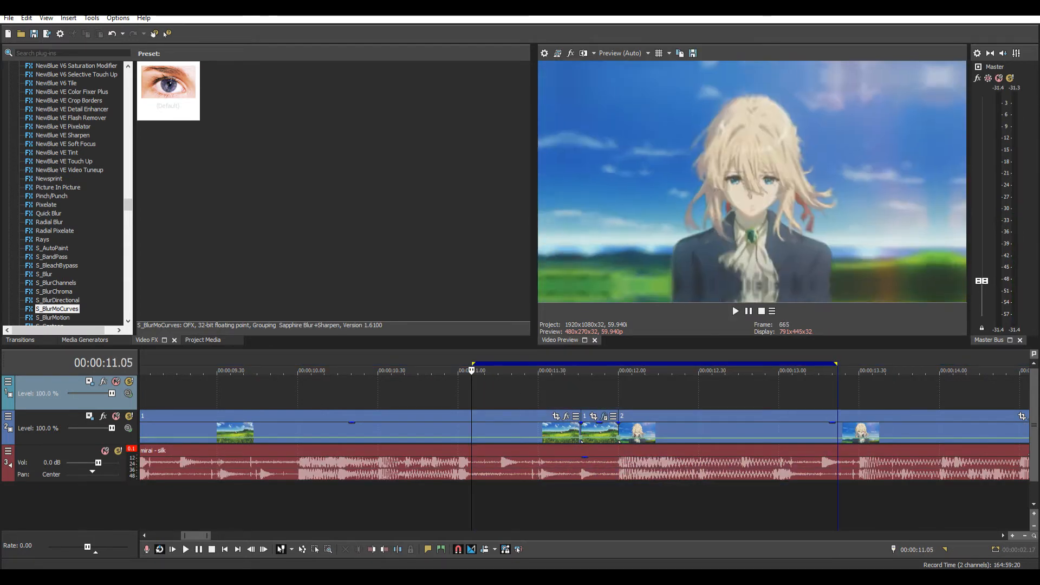
double_click(792, 393)
double_click(623, 504)
left_click(573, 504)
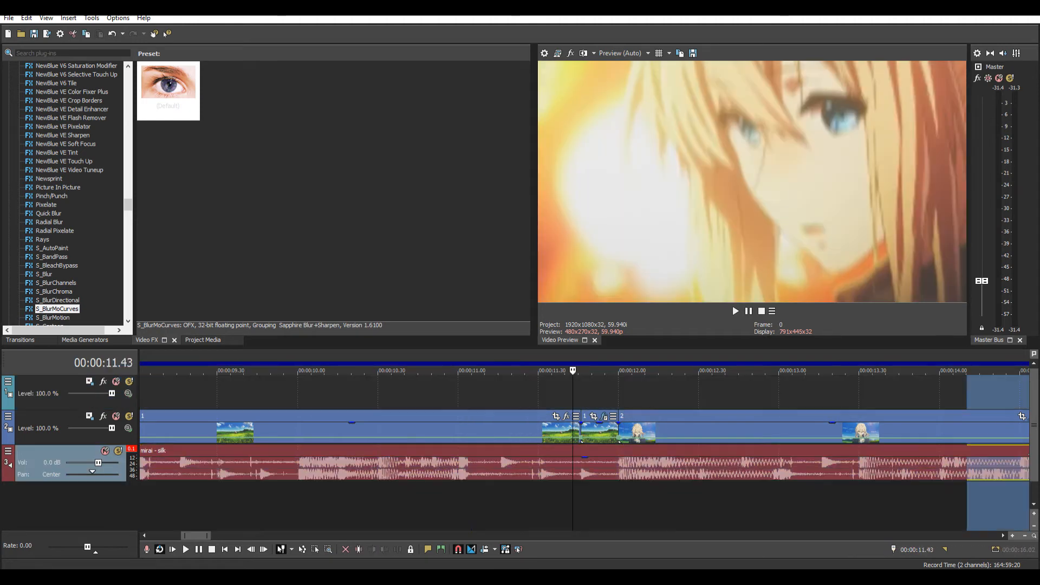
key("space")
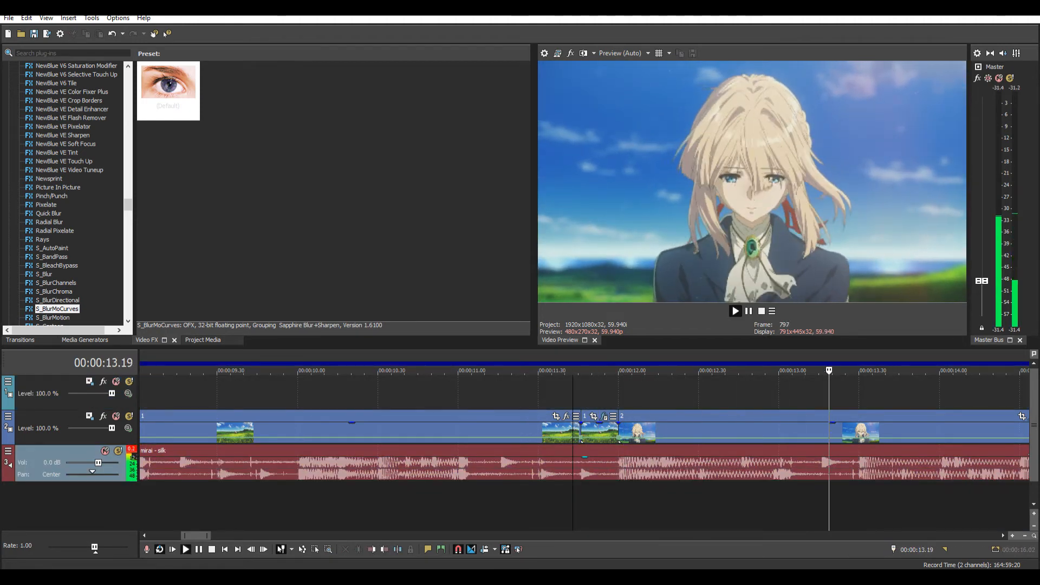
scroll(584, 457, "down", 1)
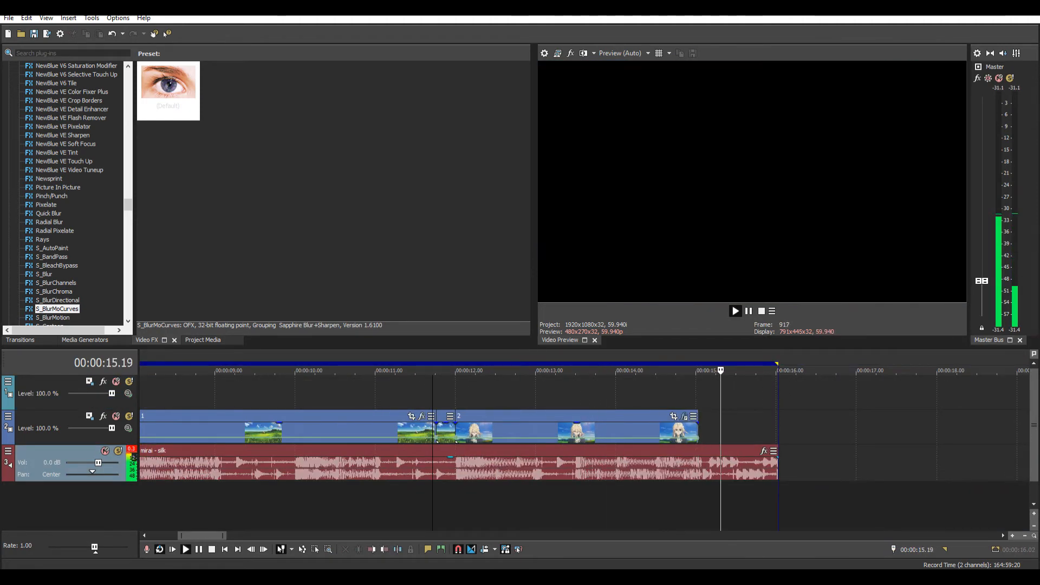
key("space")
scroll(584, 450, "down", 1)
scroll(184, 419, "down", 1)
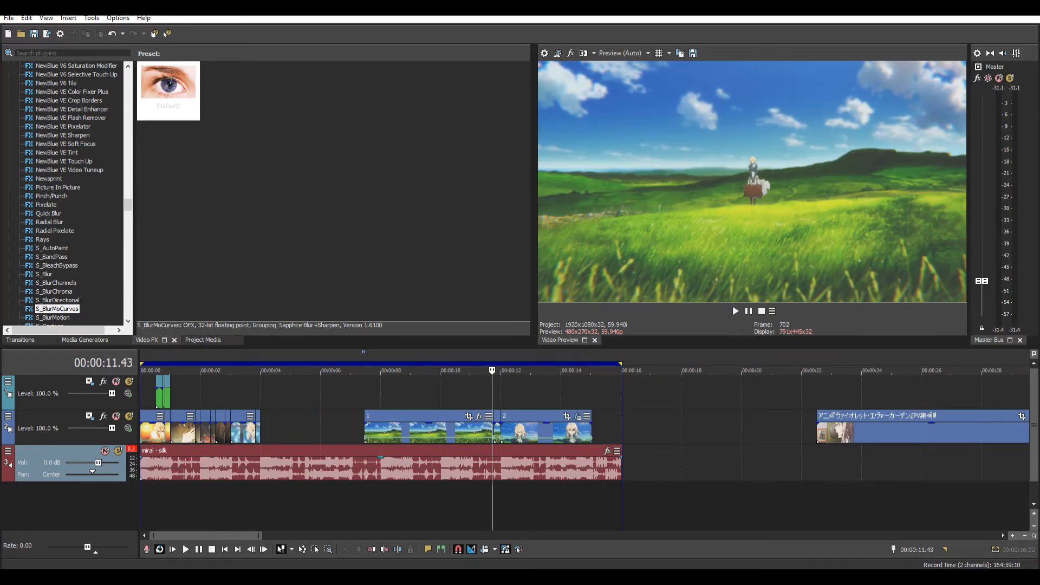
left_click(613, 498)
scroll(613, 498, "up", 2)
key("space")
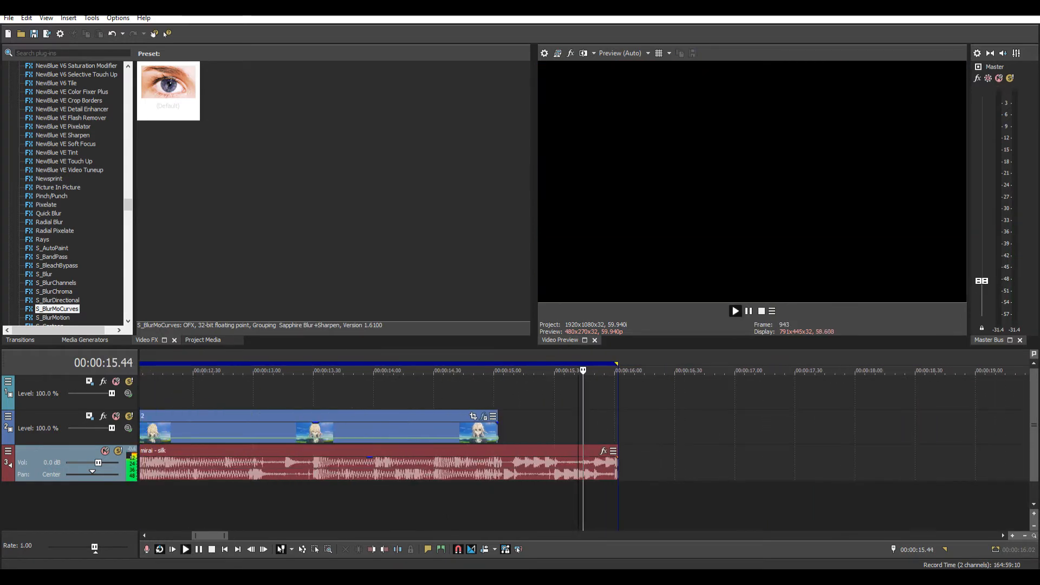
scroll(585, 428, "down", 1)
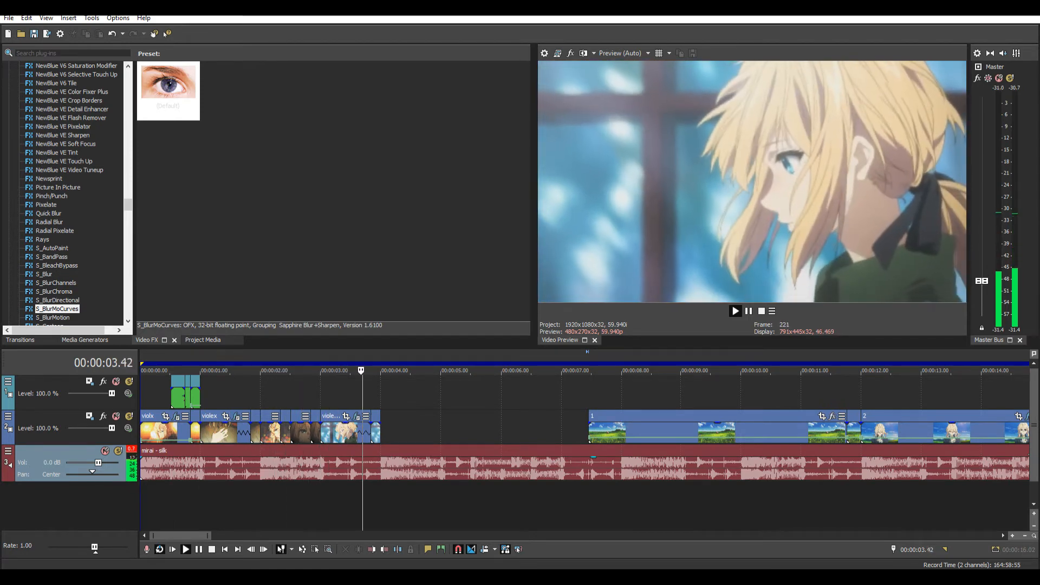
key("space")
- Replay the cut between clips 1 and 2 from around 00:00:11.34
left_click(596, 393)
left_click(682, 393)
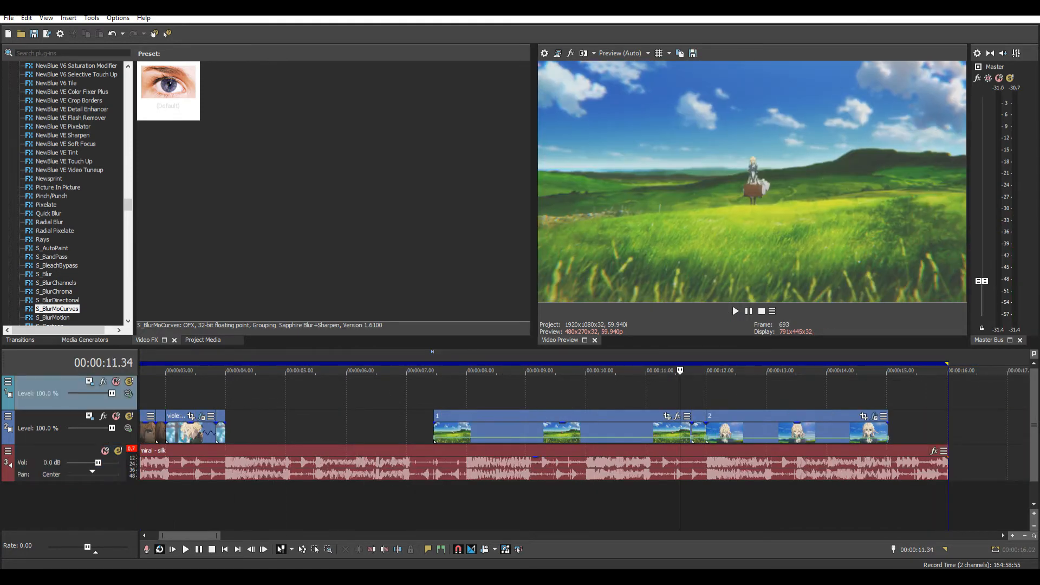
scroll(681, 393, "up", 1)
key("space")
key("space")
left_click(616, 393)
scroll(617, 394, "up", 1)
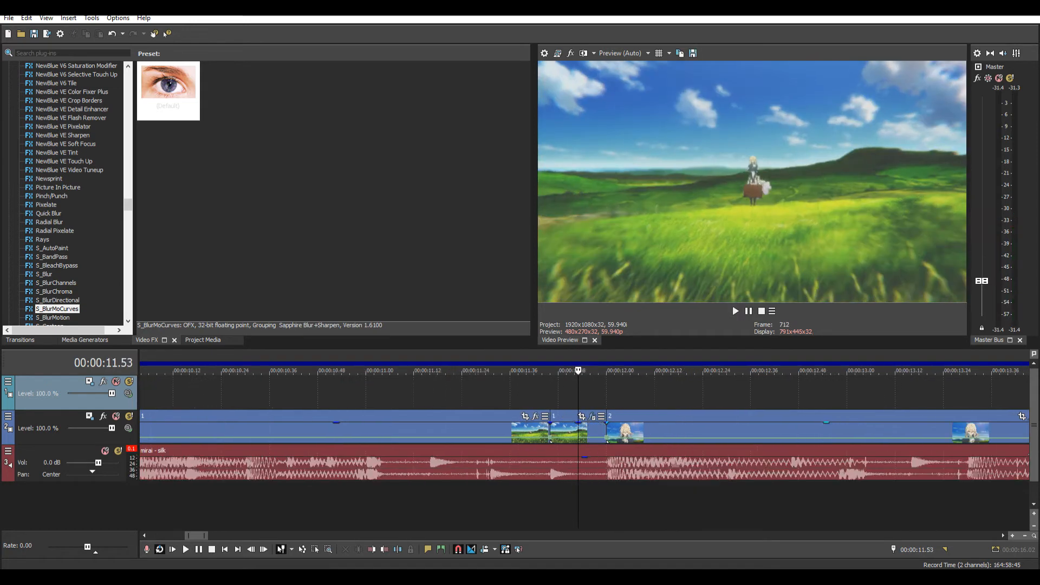
- Remove the Z Dist animation from the short segment's S_BlurMoCurves effect, resetting it to 1.000, and close the effect settings
scroll(584, 422, "right", 2)
left_click(692, 433)
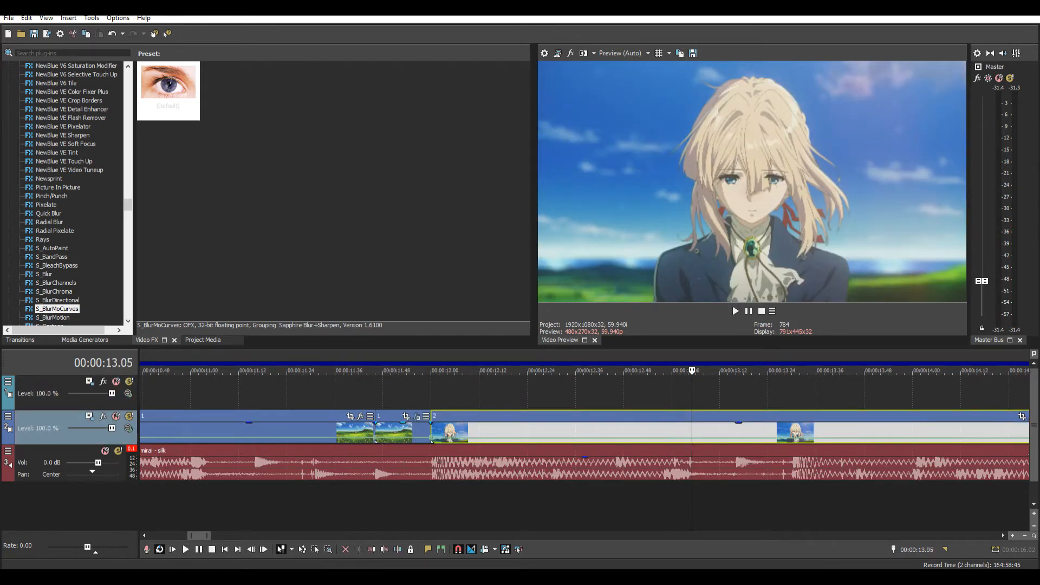
left_click(417, 416)
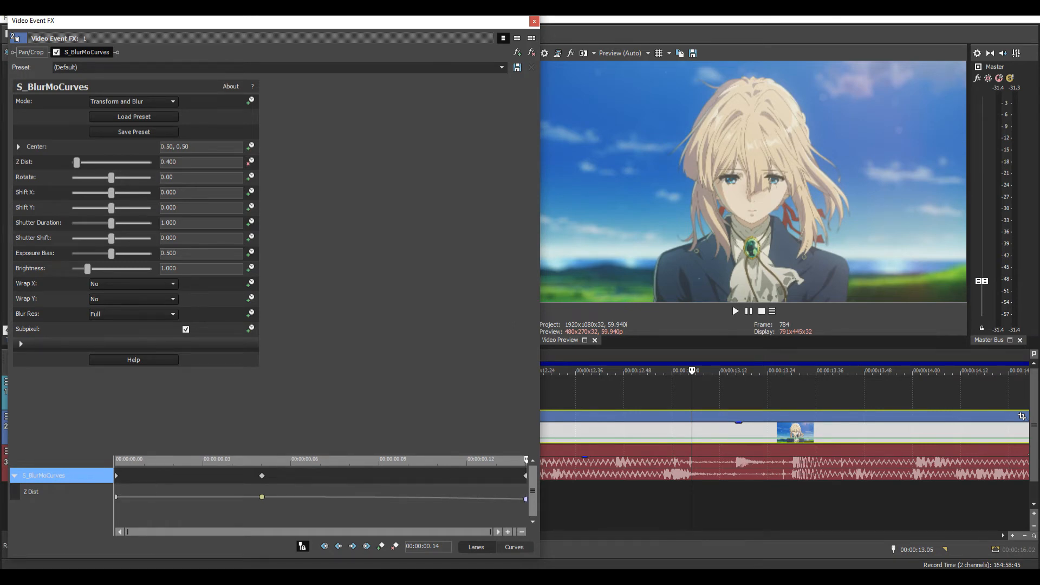
left_click(250, 162)
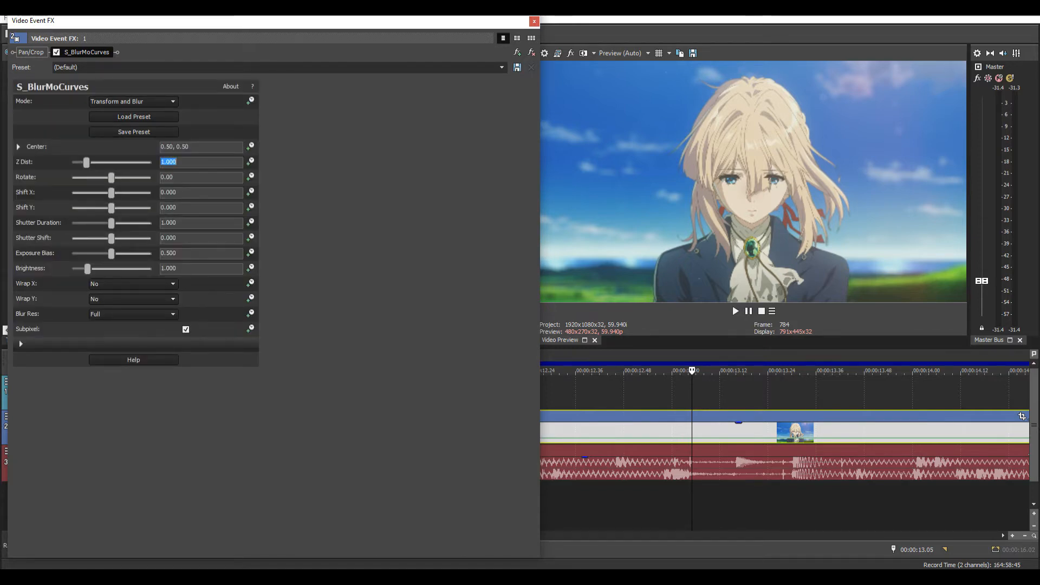
left_click(534, 21)
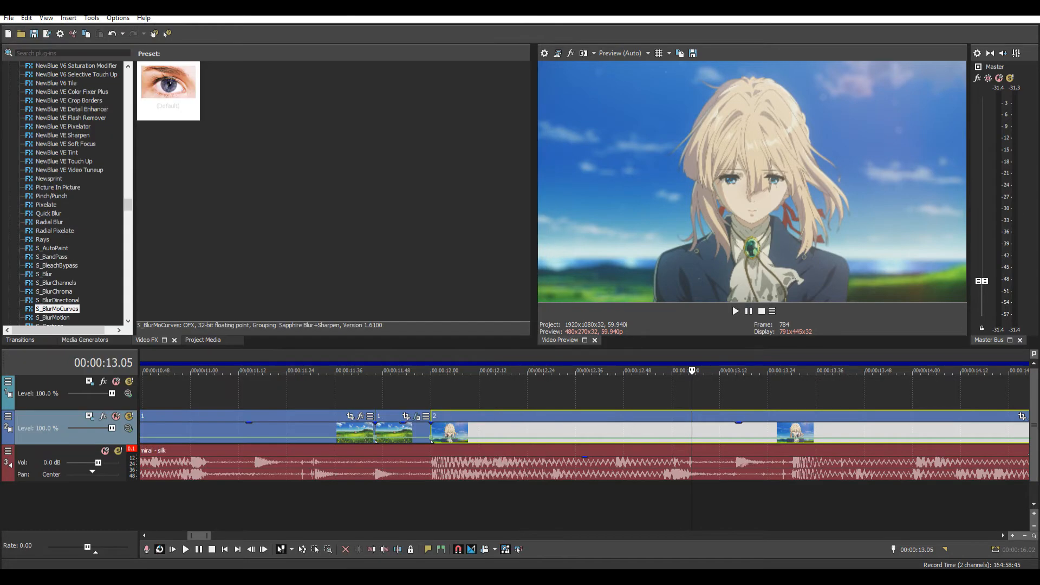
- Step back to the start of the short segment at 00:00:11.46 and open its S_BlurMoCurves settings
left_click(439, 394)
key("Left")
key("Left")
key("Left")
scroll(439, 394, "down", 1)
key("Left")
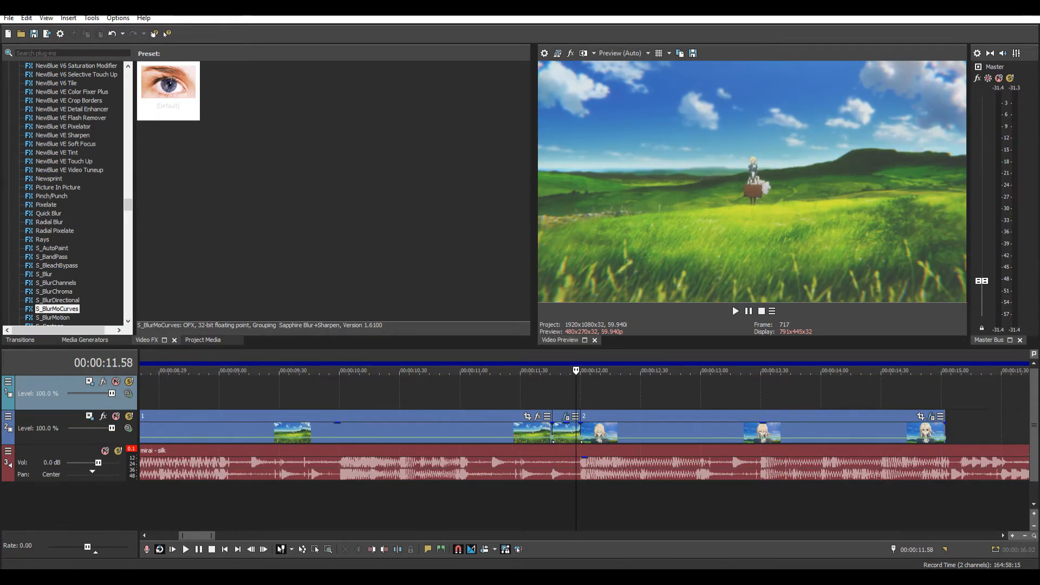
key("Left")
key("Left")
key("Left")
key("Left")
key("Left")
key("Left")
key("Left")
key("Left")
key("Left")
key("Left")
key("Left")
key("Left")
left_click(567, 417)
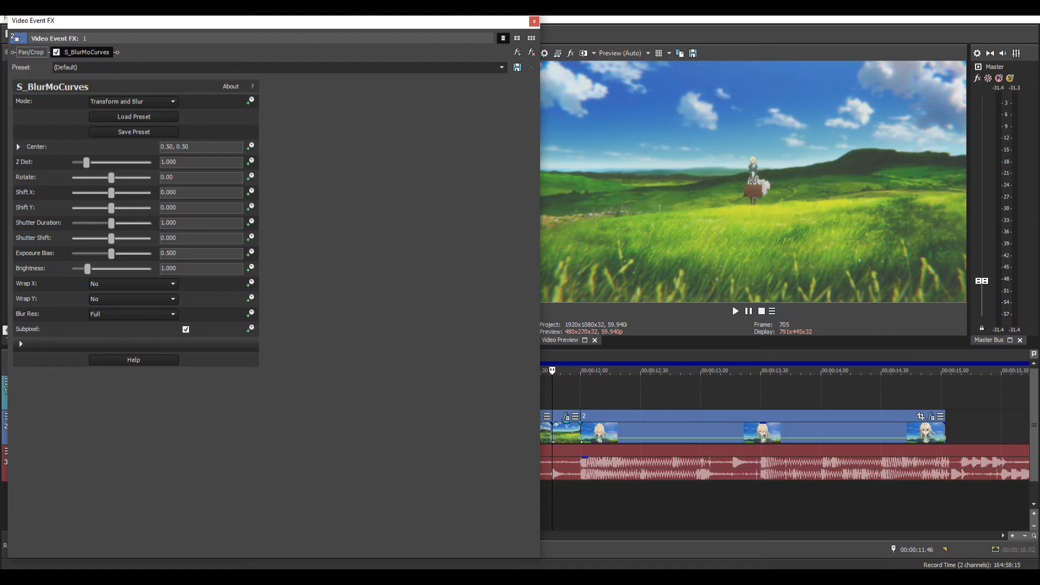
- Set both Wrap X and Wrap Y of the short segment's S_BlurMoCurves effect to Reflect
mouse_move(111, 193)
left_mouse_down()
mouse_move(151, 193)
mouse_move(73, 193)
mouse_move(151, 193)
mouse_move(103, 193)
left_mouse_up()
double_click(103, 192)
left_click(134, 284)
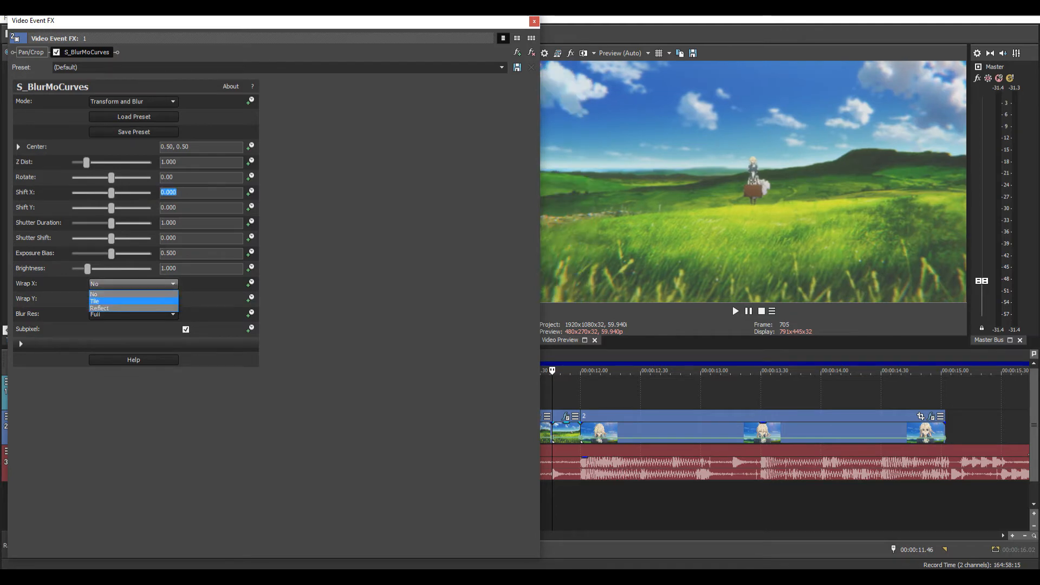
left_click(123, 308)
left_click(129, 299)
left_click(124, 323)
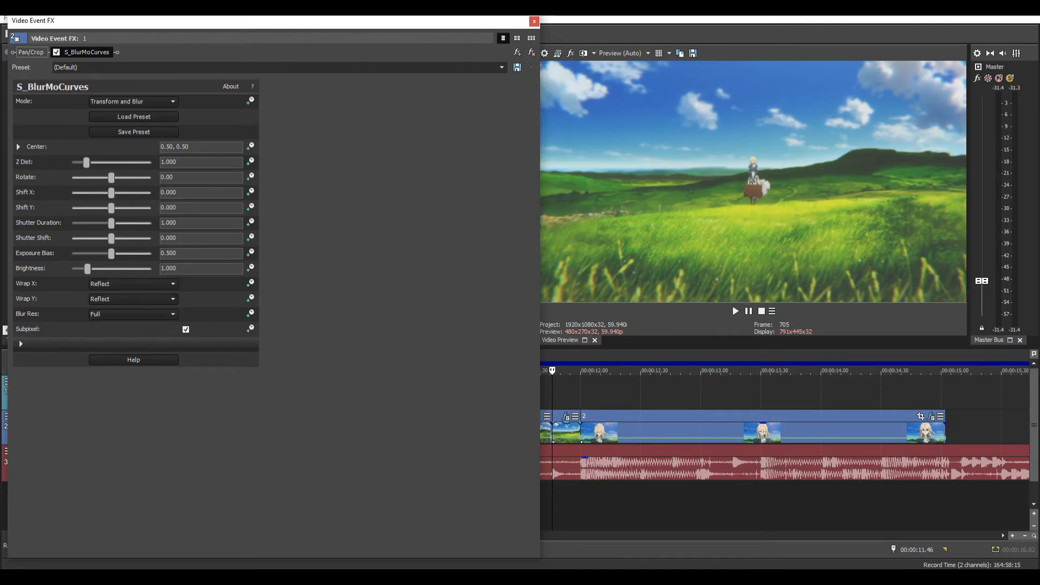
- Try a Shift X of about 0.092 to preview the reflected edge, and reset Shift X to 0
mouse_move(112, 193)
left_mouse_down()
mouse_move(133, 193)
mouse_move(84, 193)
mouse_move(130, 193)
mouse_move(85, 193)
mouse_move(119, 193)
left_mouse_up()
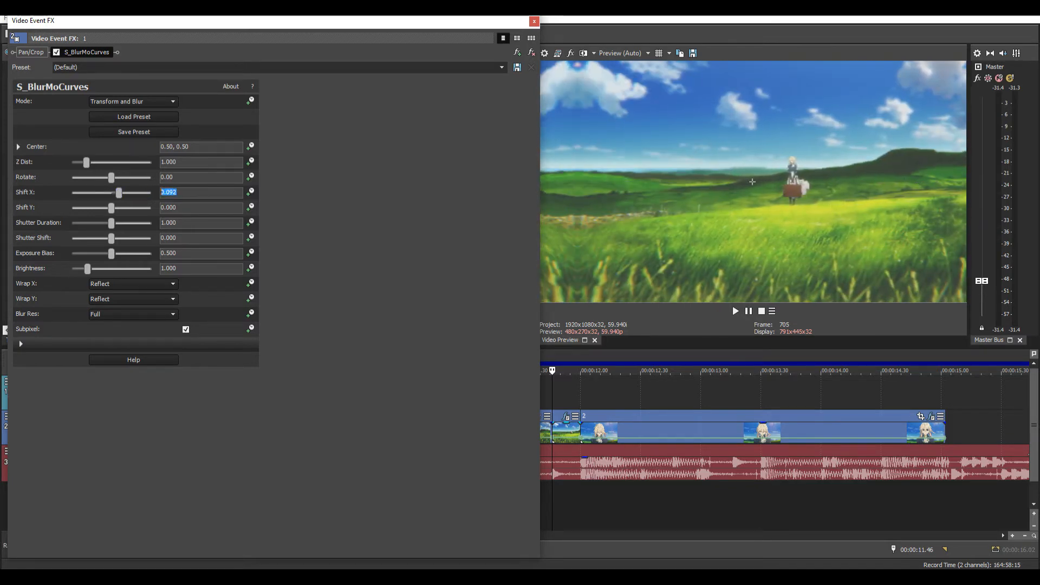
type("0")
key("Return")
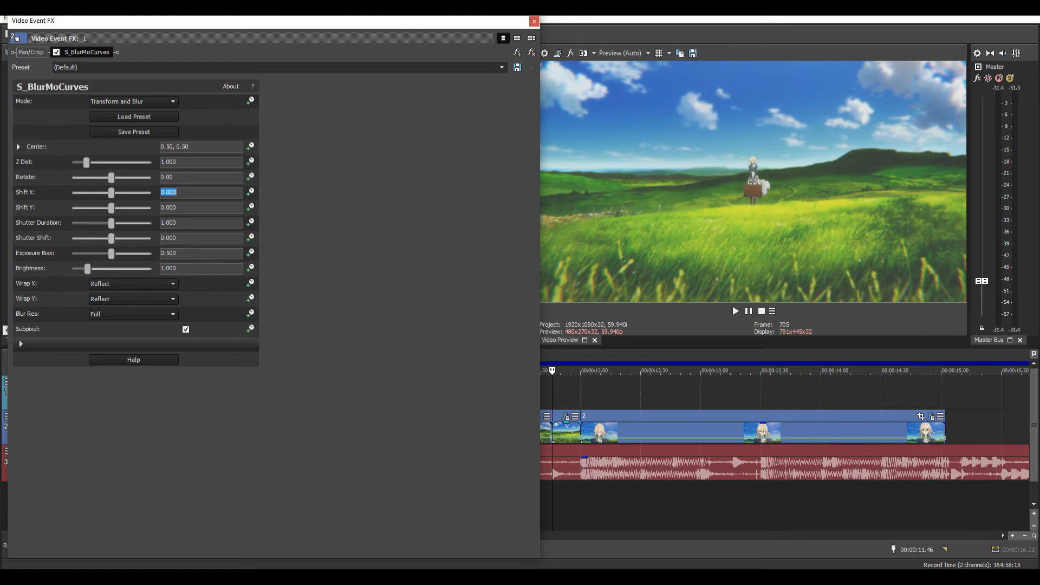
mouse_move(111, 193)
left_mouse_down()
mouse_move(128, 193)
mouse_move(111, 193)
left_mouse_up()
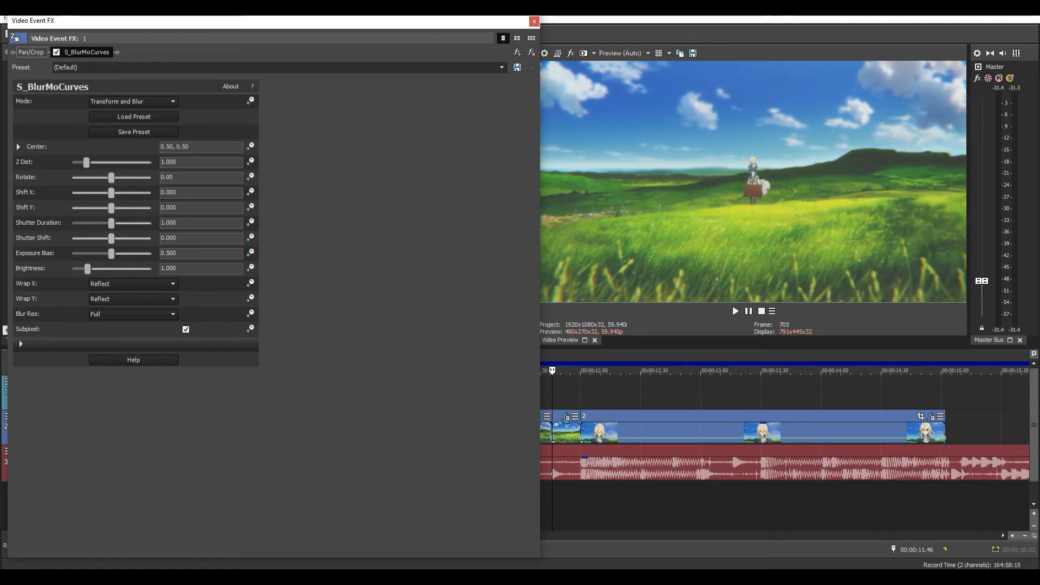
- Animate Shift X with keyframes at value 0 at the start and 00:00:00.05, and about 0.303 at 00:00:00.13
left_click(250, 192)
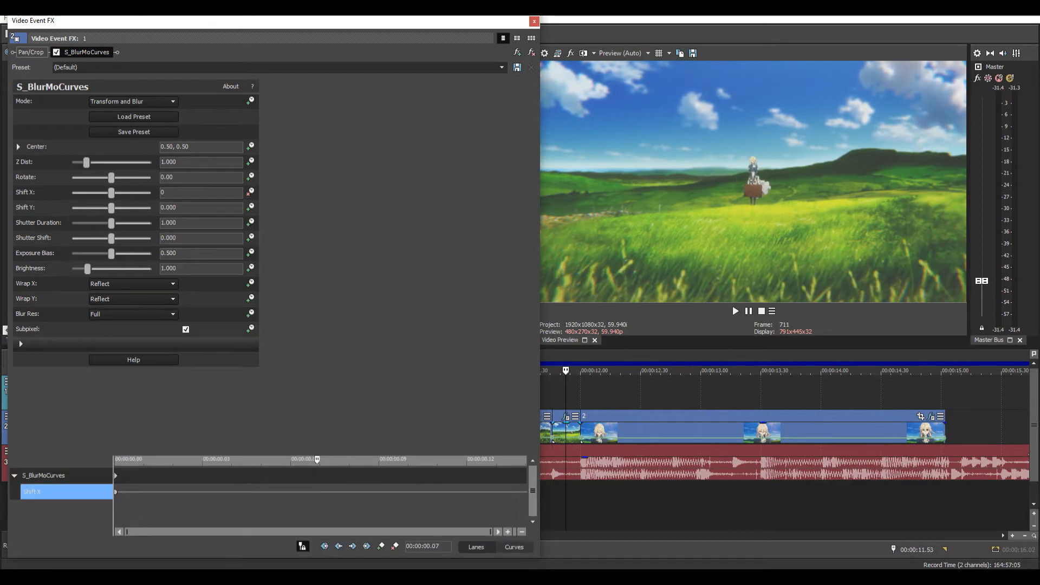
left_click(276, 476)
left_click(247, 476)
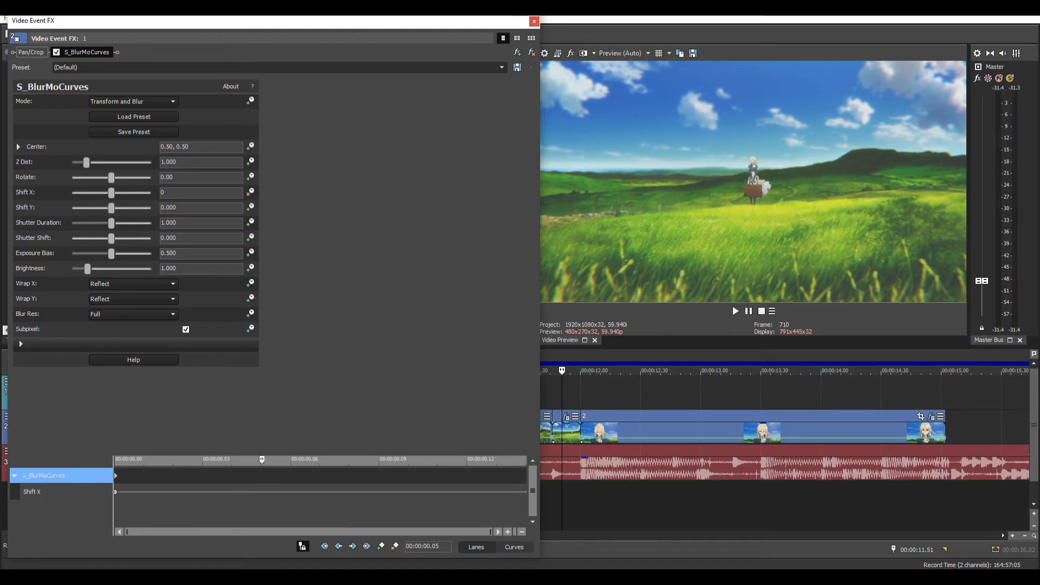
mouse_move(494, 476)
left_mouse_down()
mouse_move(525, 476)
mouse_move(497, 476)
left_mouse_up()
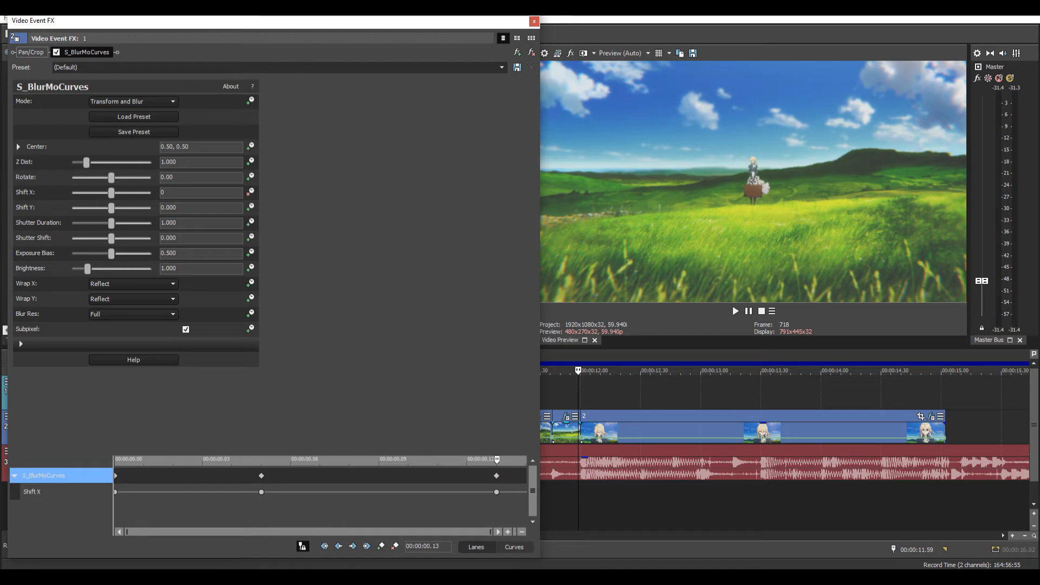
left_click_drag(111, 193, 136, 192)
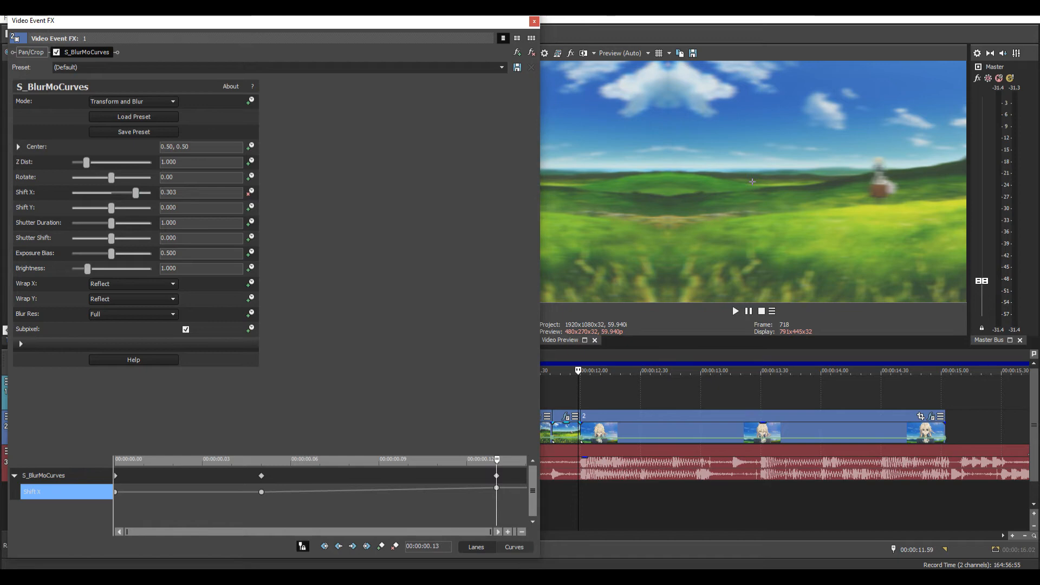
- Set the middle Shift X keyframe to Slow Fade and the last to Smooth Fade, moving the last one to the segment's end
right_click(261, 492)
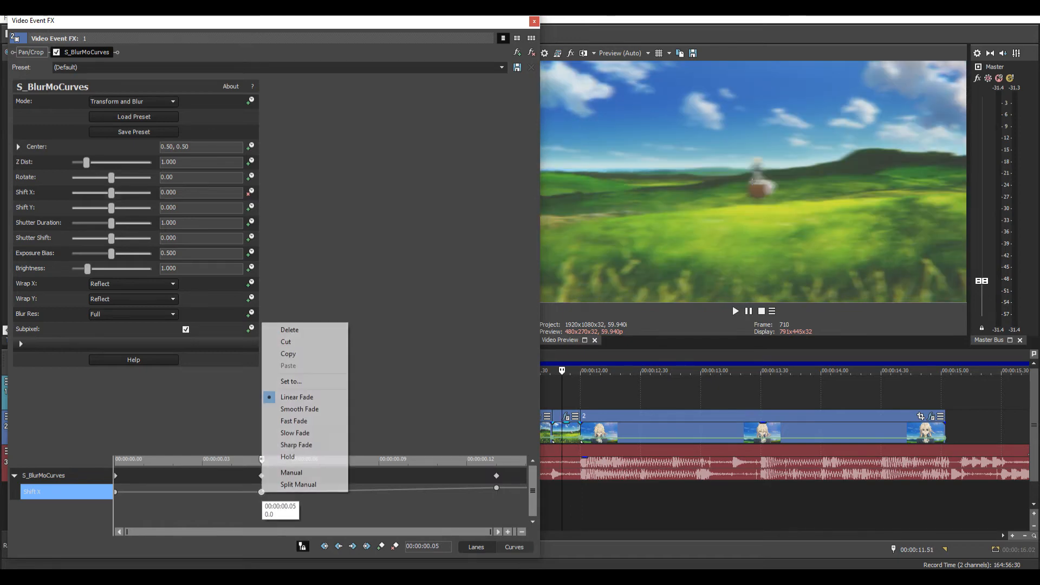
left_click(295, 433)
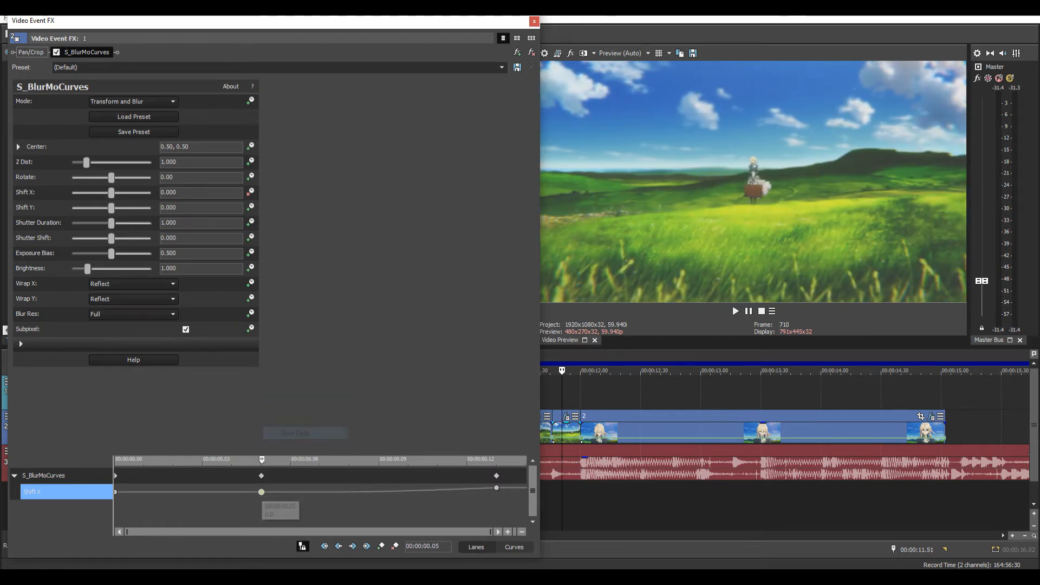
right_click(497, 487)
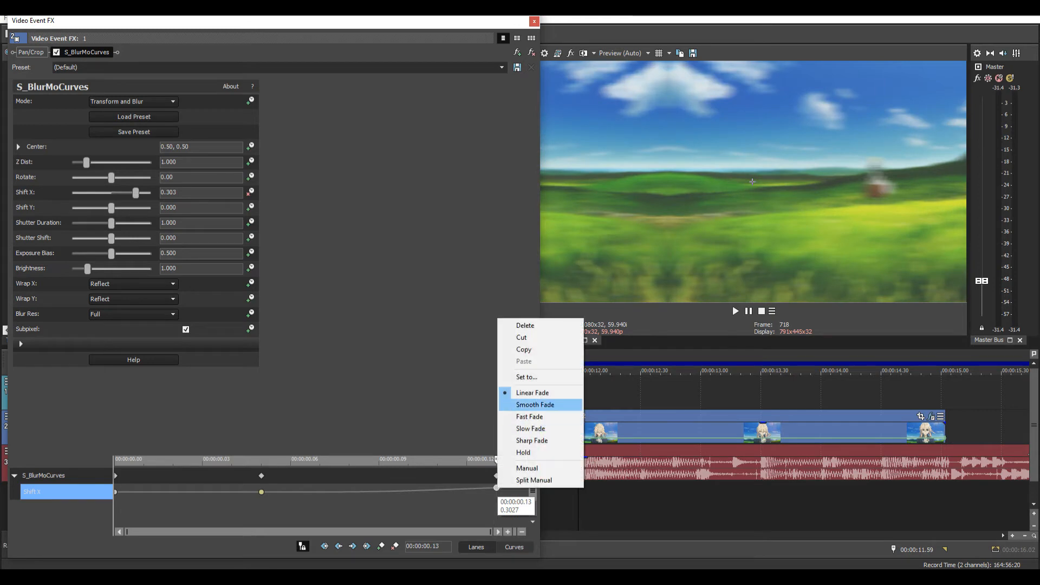
left_click(520, 405)
left_click_drag(497, 488, 526, 488)
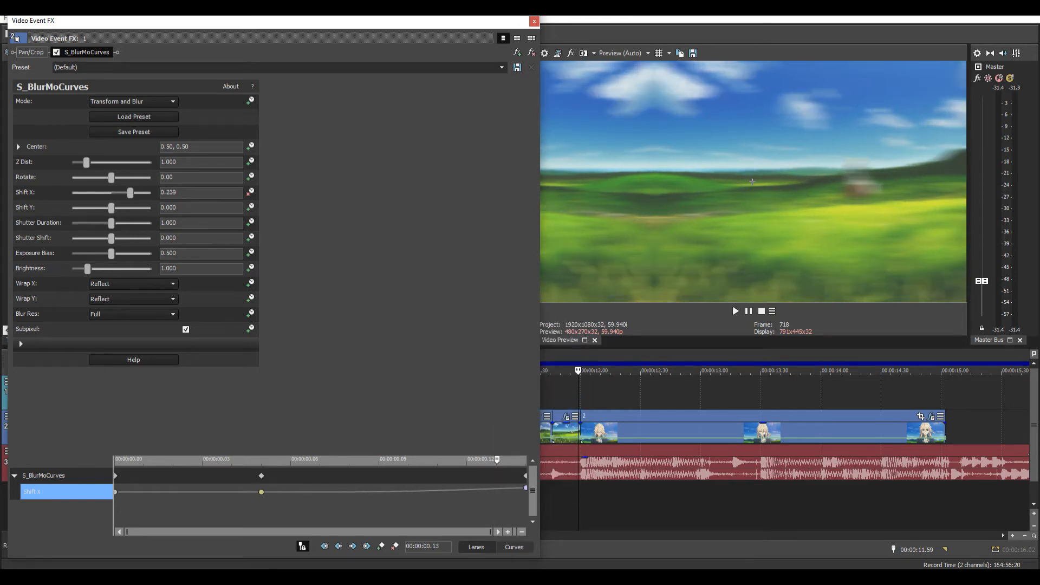
left_click(534, 21)
- In clip 2's S_BlurMoCurves settings, remove the Z Dist animation and reset Z Dist to 1
key("Right")
key("Right")
key("Right")
key("Right")
key("Right")
key("Right")
key("Right")
key("Right")
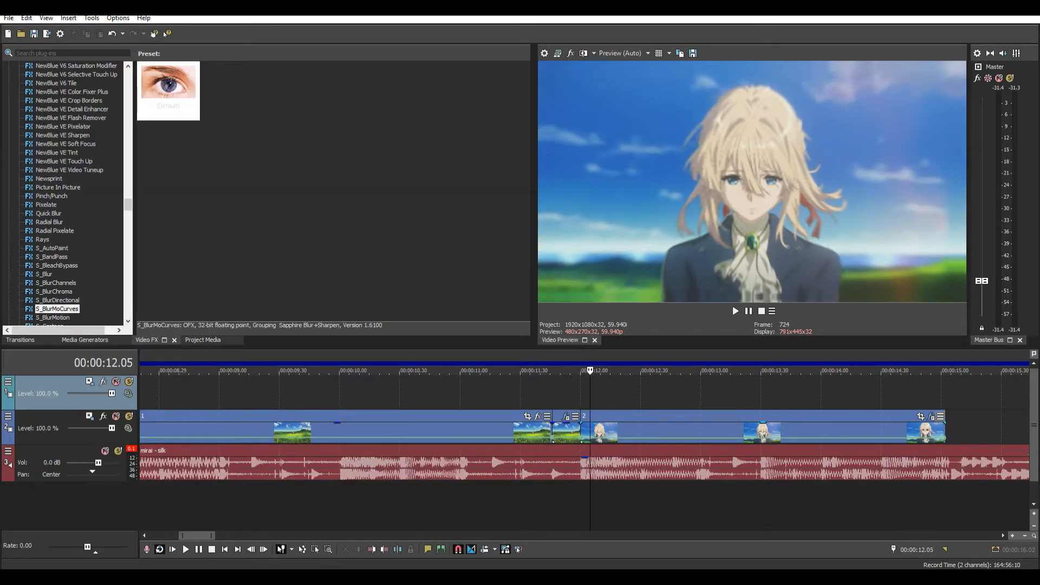
left_click(931, 417)
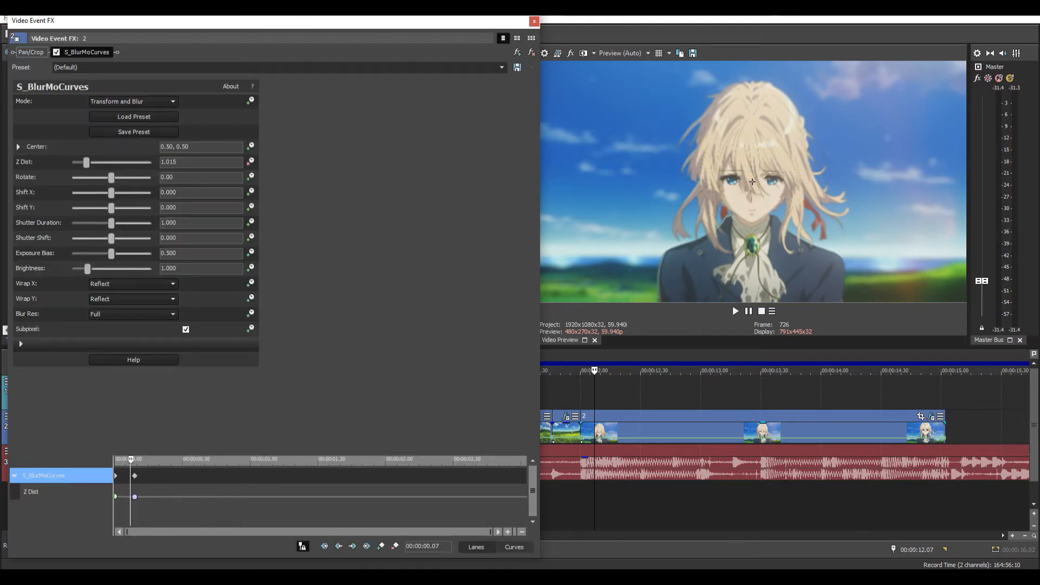
left_click(250, 162)
key("Return")
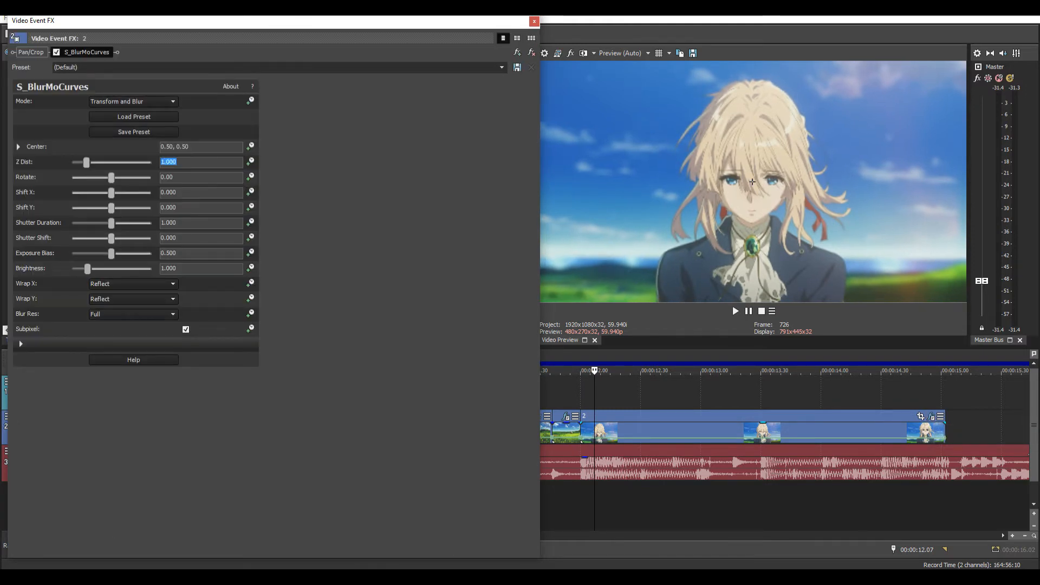
- Animate clip 2's Shift X with keyframes at about -0.296 at the start and 0 at 00:00:00.09
left_click(251, 192)
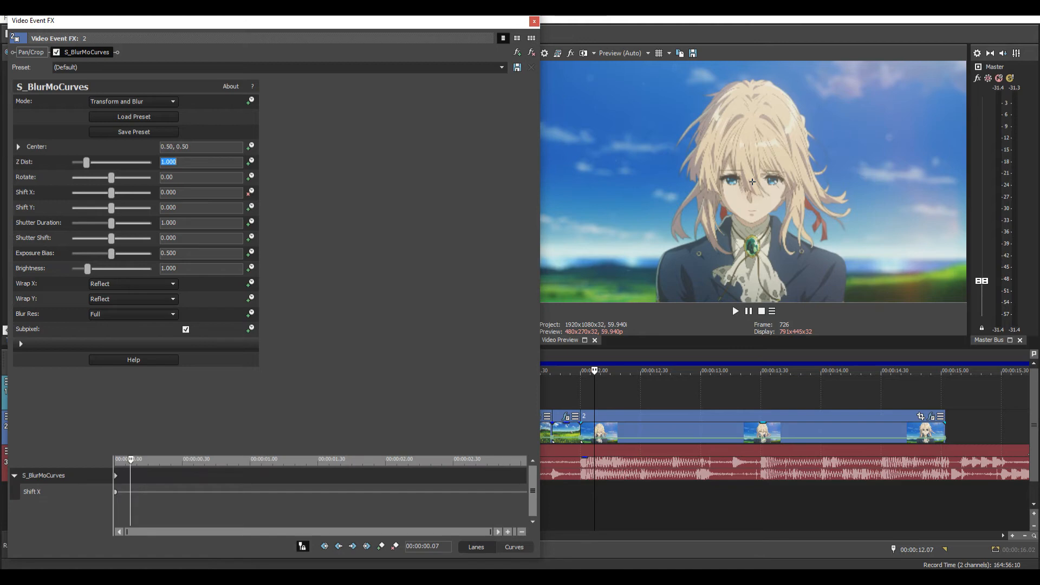
left_click(116, 492)
key("Right")
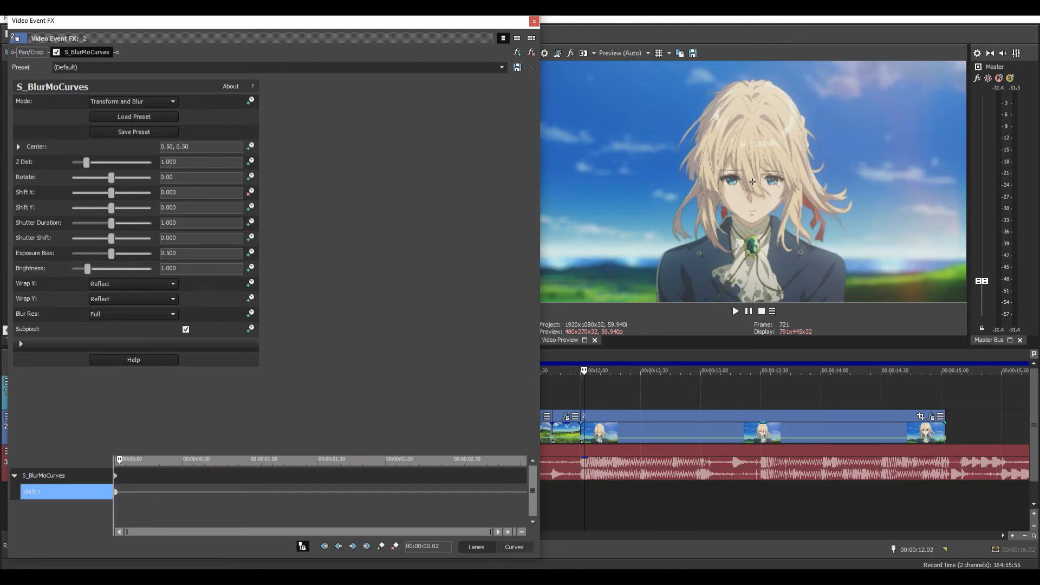
scroll(320, 492, "up", 4)
key("Right")
key("Right")
key("Right")
scroll(320, 492, "down", 2)
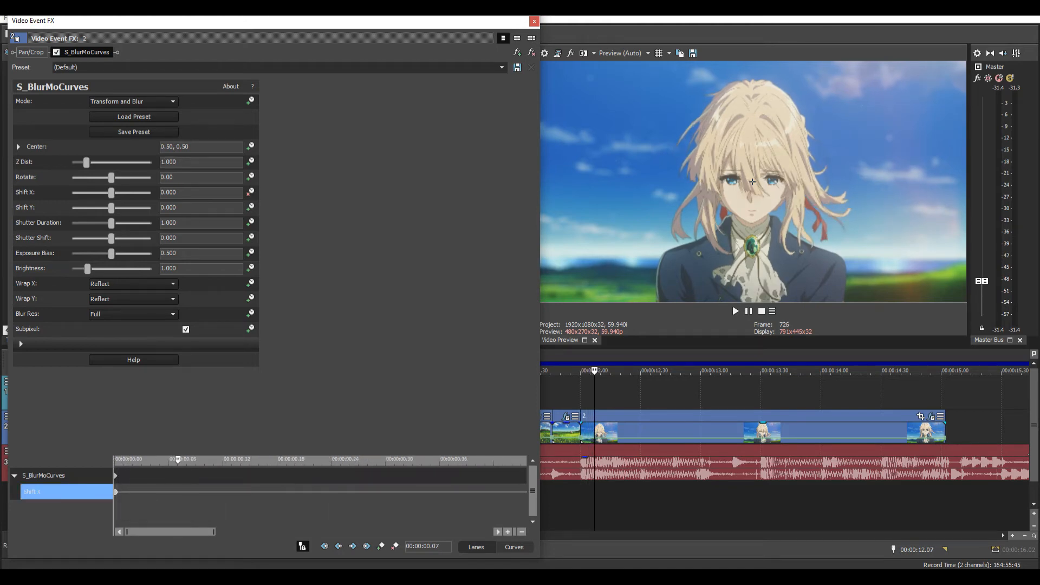
key("Right")
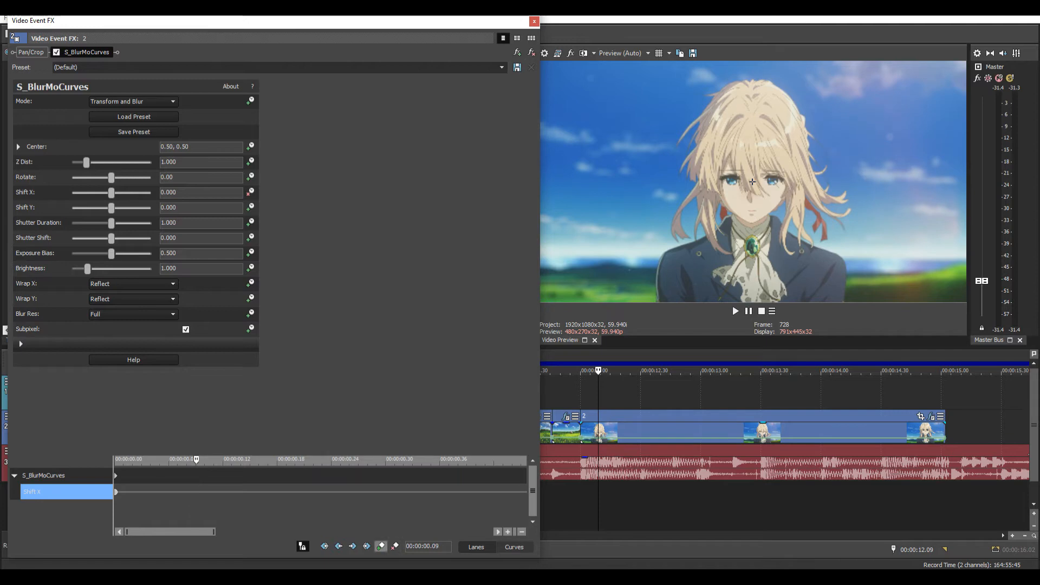
scroll(320, 492, "down", 3)
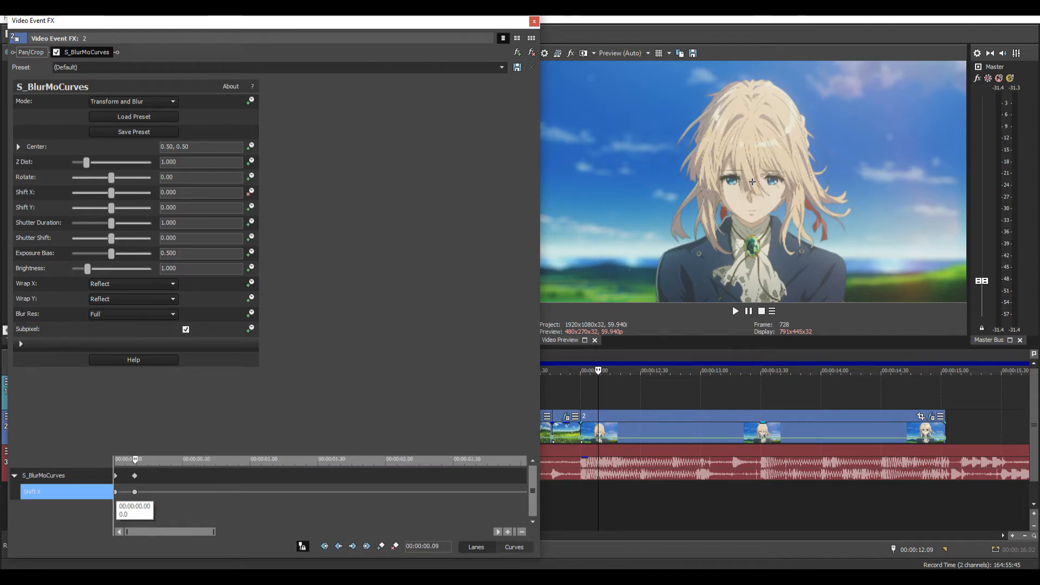
left_click(115, 492)
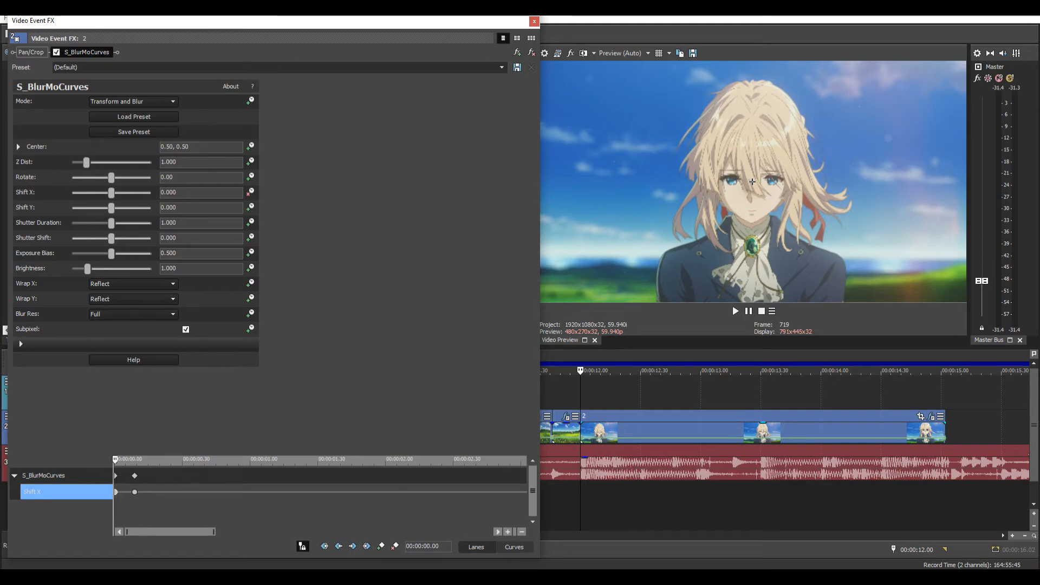
left_click_drag(111, 192, 87, 193)
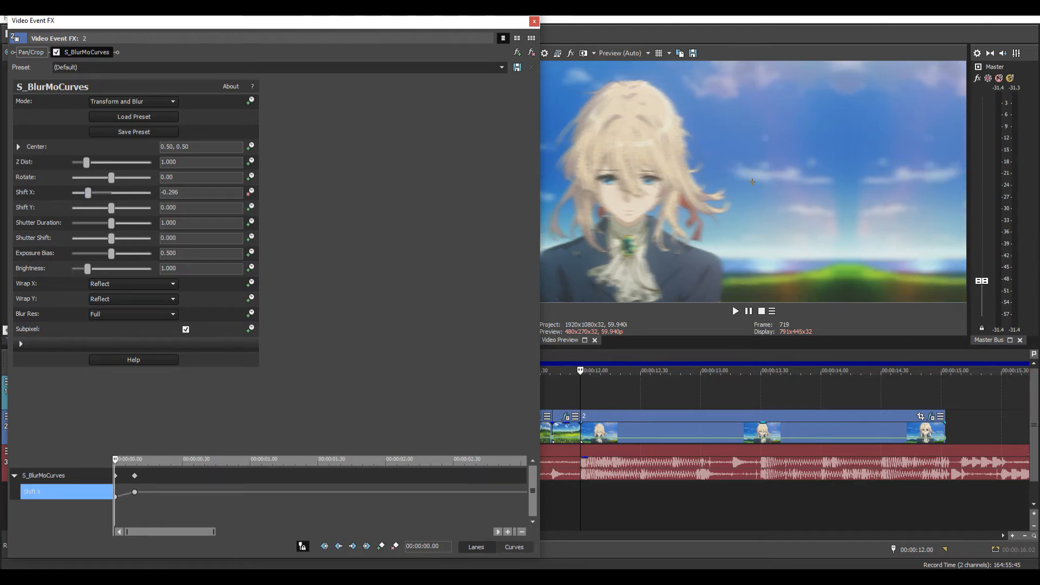
- Set clip 2's first Shift X keyframe to Fast Fade and the one at 00:00:00.09 to Smooth Fade
left_click(115, 497)
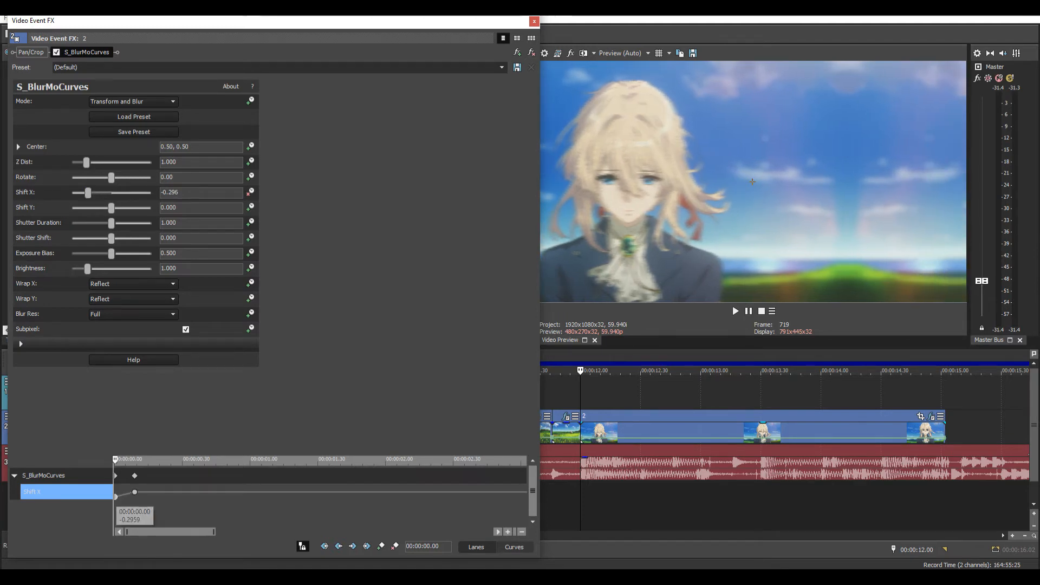
scroll(132, 492, "up", 2)
right_click(115, 497)
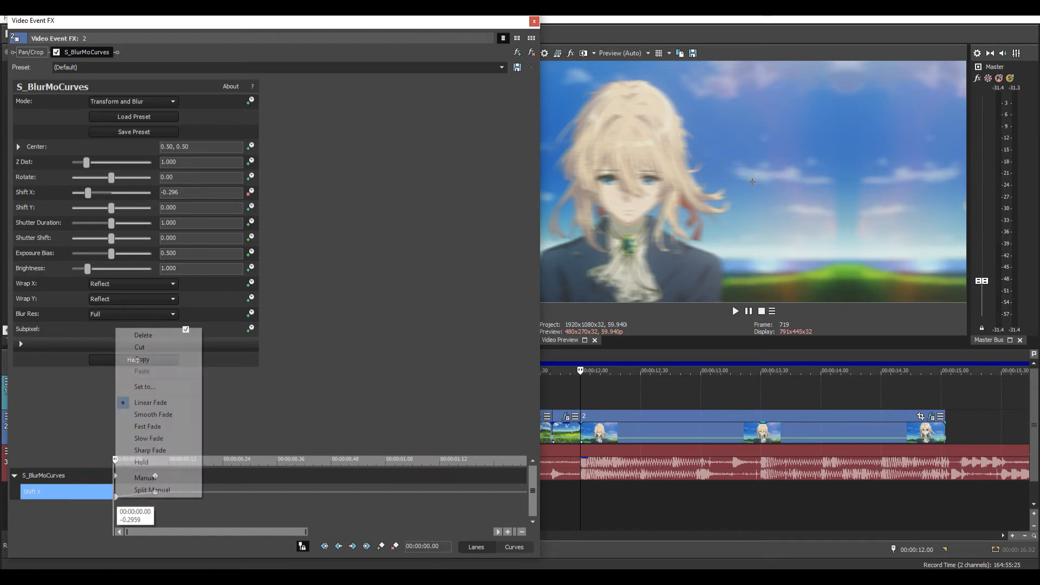
left_click(148, 427)
right_click(155, 492)
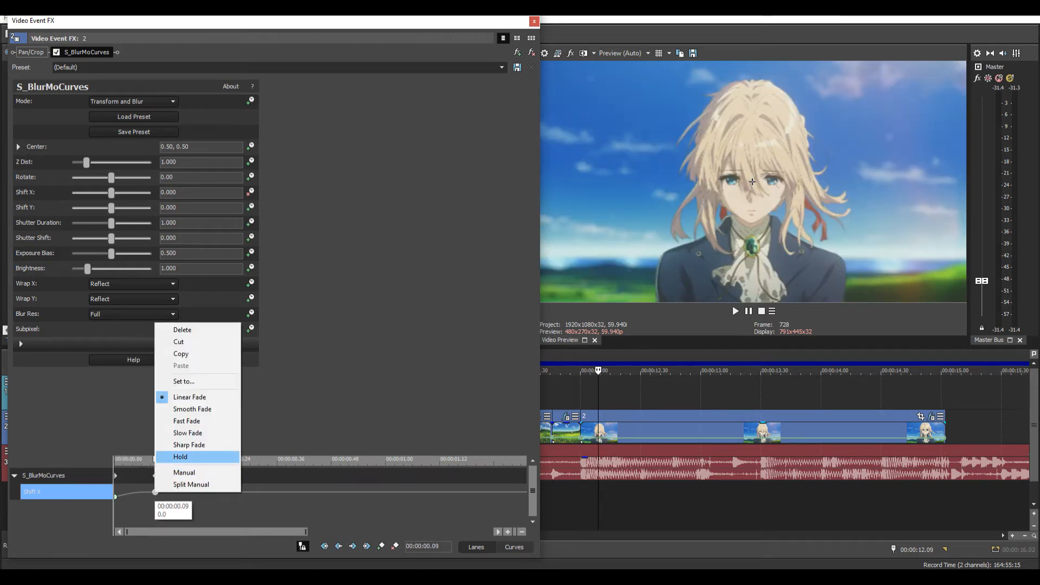
left_click(192, 409)
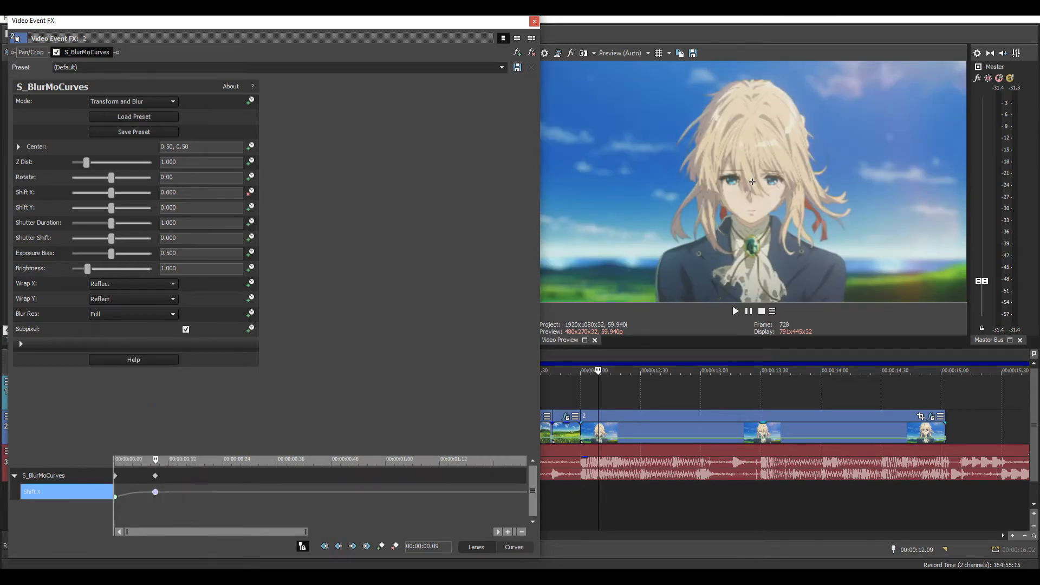
left_click(534, 21)
- Step frame by frame through the short segment into clip 2 to examine the horizontal slide transition
left_click(556, 394)
key("Right")
key("Right")
key("Right")
key("Right")
key("Right")
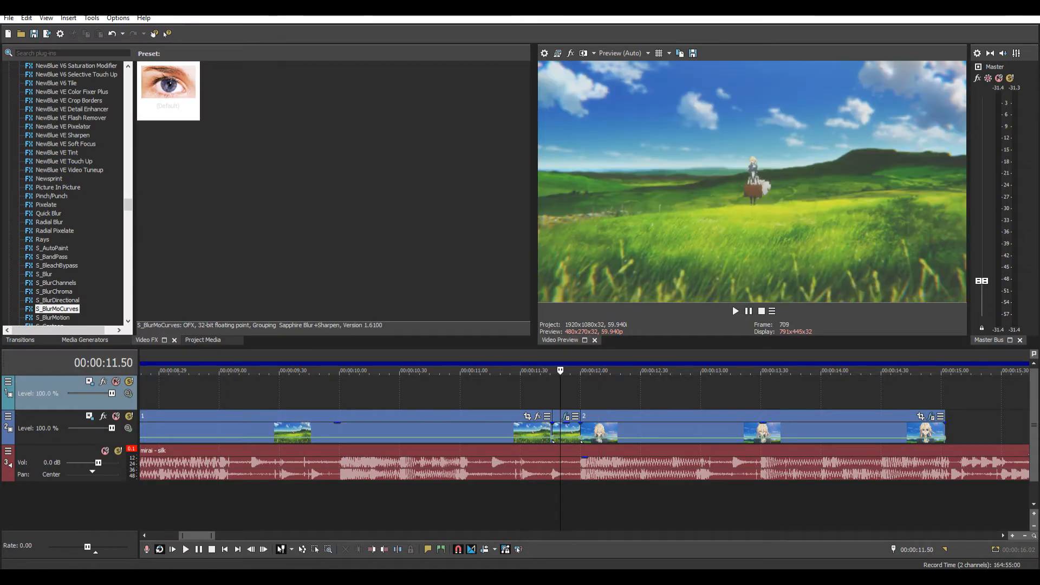
key("Right")
key("Right")
key("Right")
key("Right")
key("Right")
key("Right")
key("Right")
key("Right")
key("Right")
key("Right")
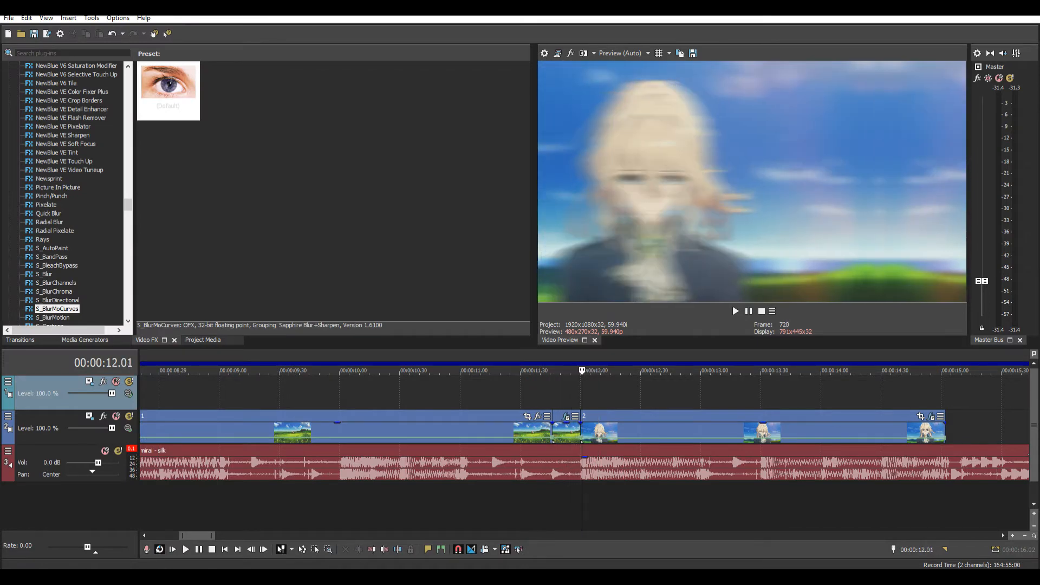
- Play the horizontal slide transition repeatedly from just before the short segment to check its motion and timing
key("space")
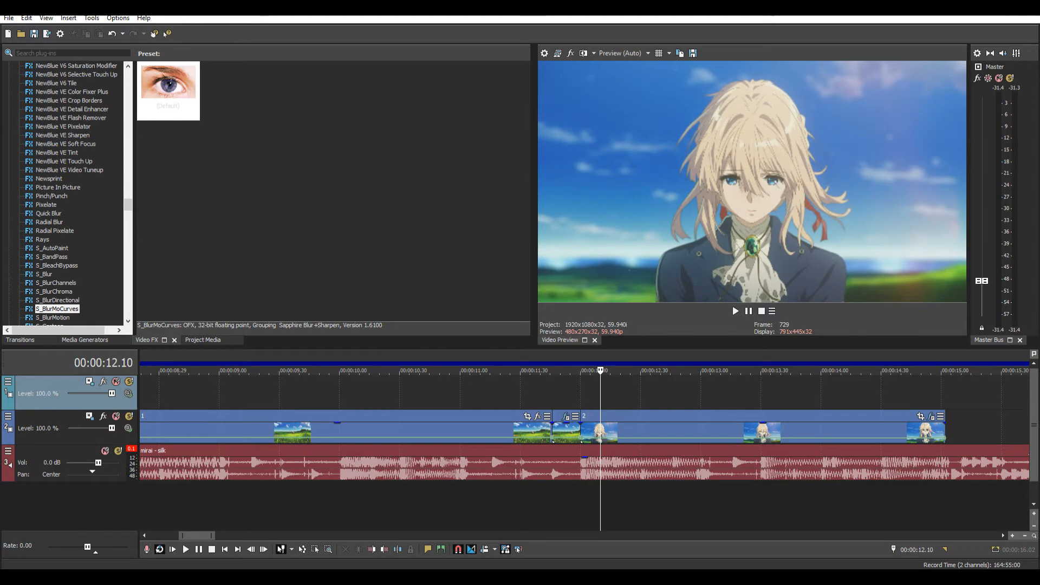
key("space")
key("space")
scroll(585, 444, "up", 2)
key("space")
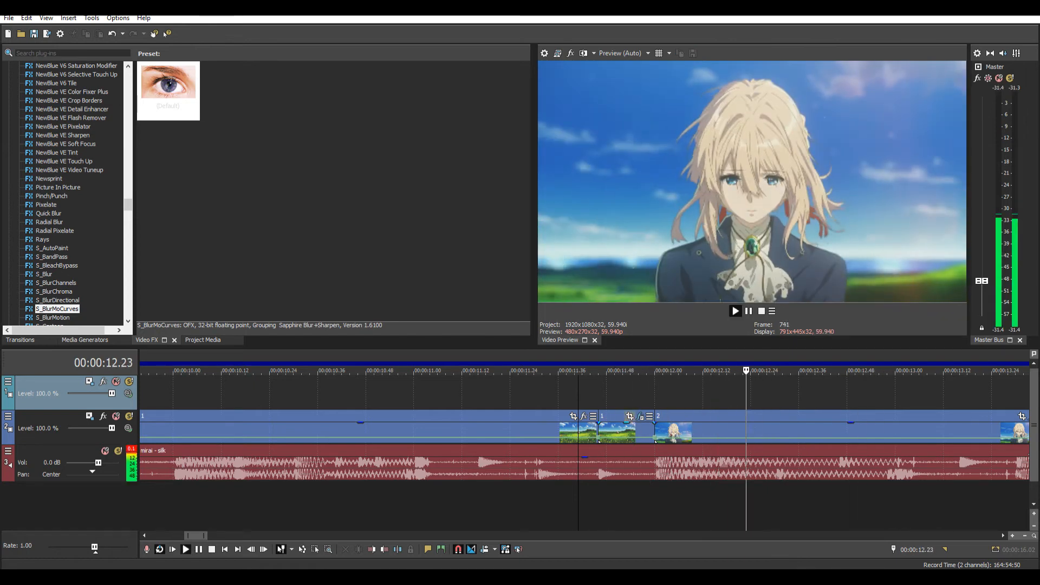
key("space")
key("space")
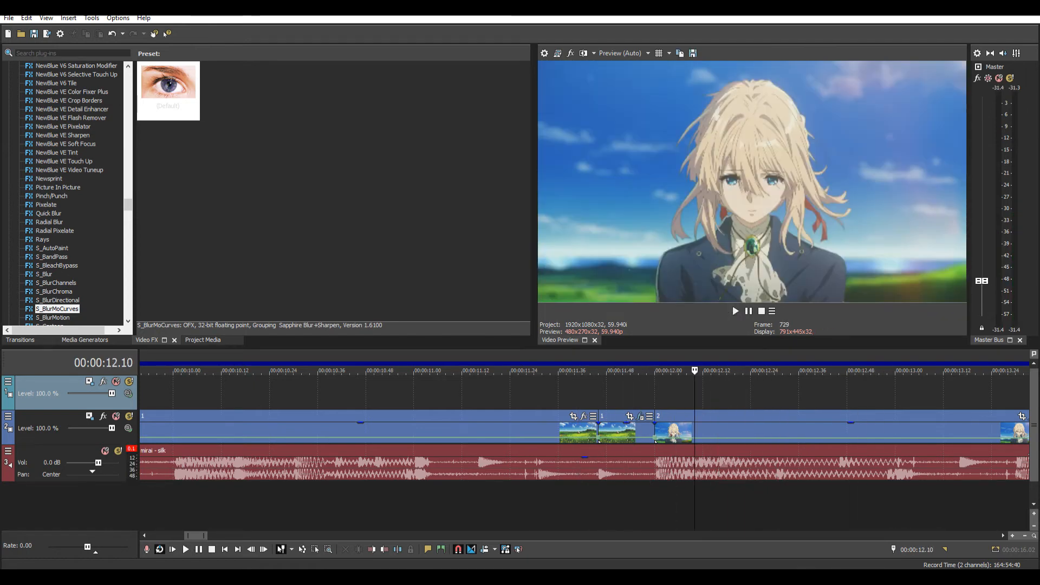
scroll(584, 450, "up", 1)
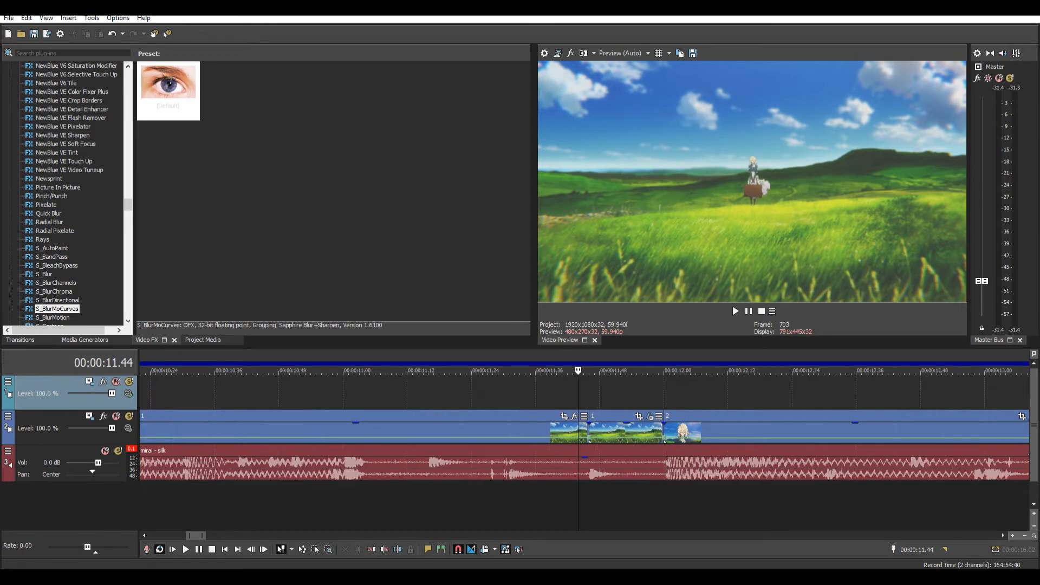
scroll(585, 450, "right", 4)
scroll(585, 450, "down", 1)
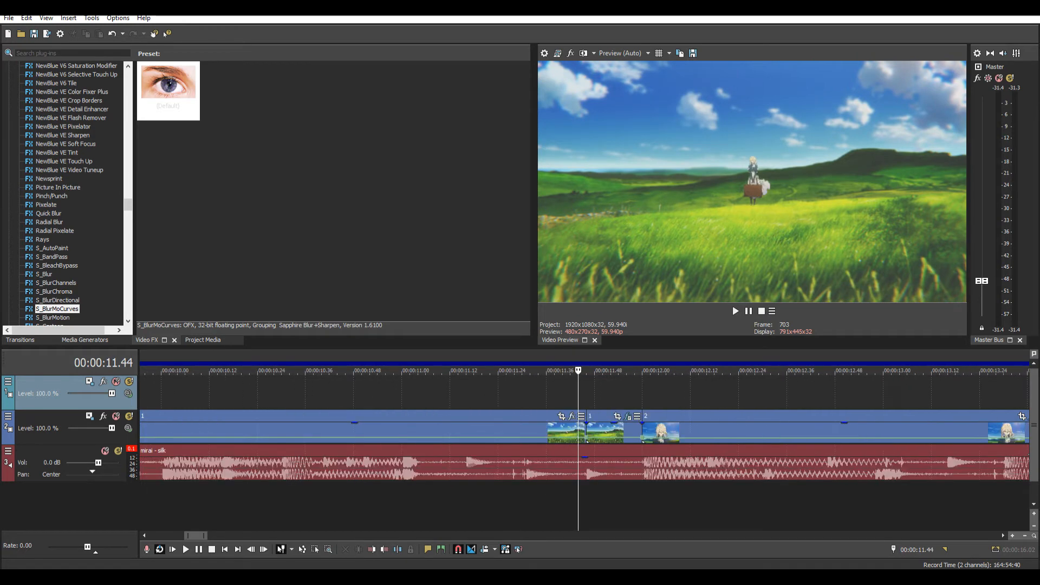
scroll(585, 442, "down", 1)
key("space")
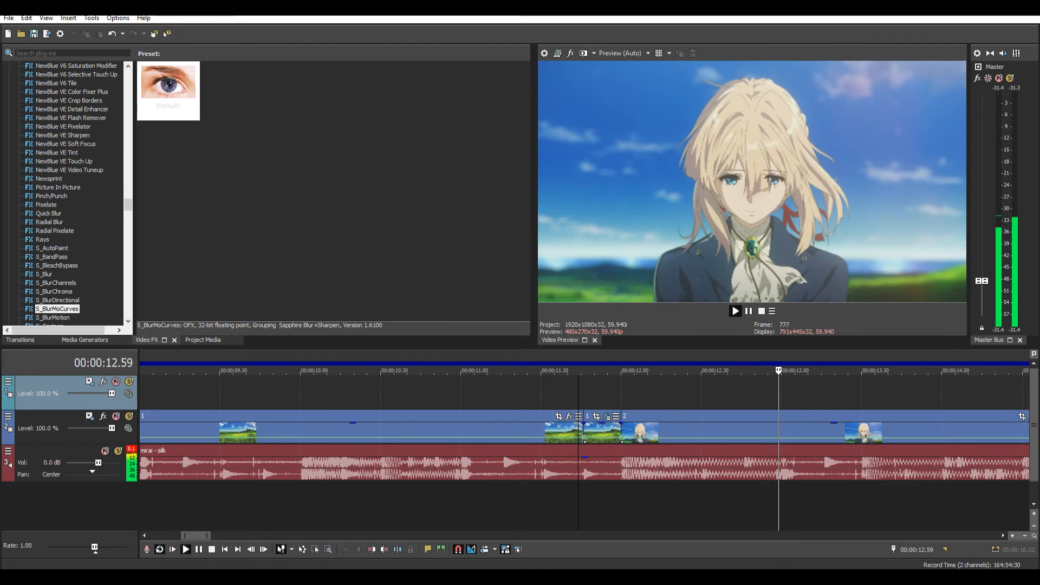
key("space")
key("space")
key("space")
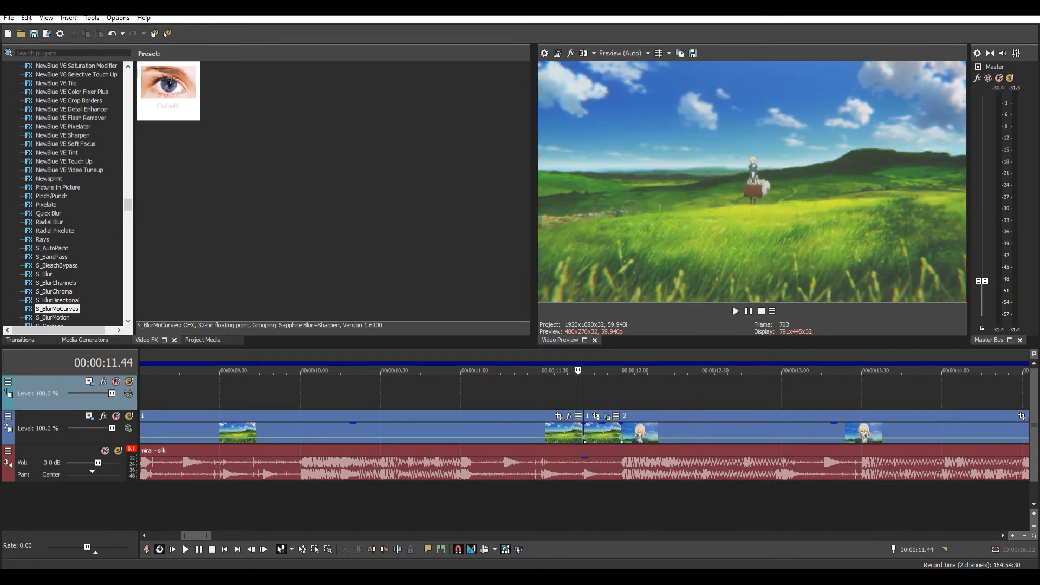
key("space")
- Try a Shift Y of about -0.065 on the short segment's S_BlurMoCurves effect and reset Shift Y to 0
left_click(607, 416)
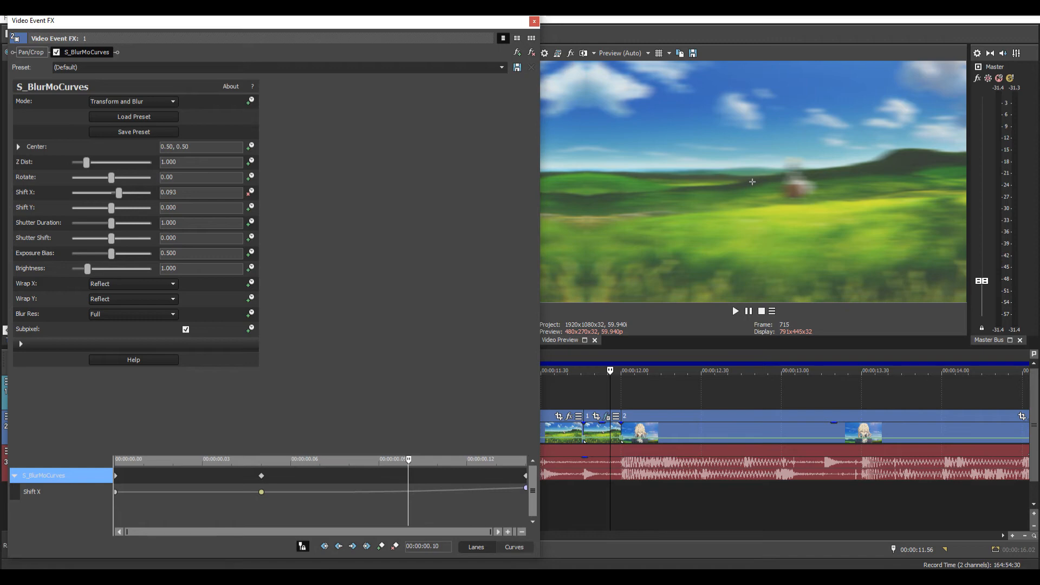
mouse_move(111, 208)
left_mouse_down()
mouse_move(129, 208)
mouse_move(77, 208)
mouse_move(118, 207)
mouse_move(88, 208)
mouse_move(106, 207)
left_mouse_up()
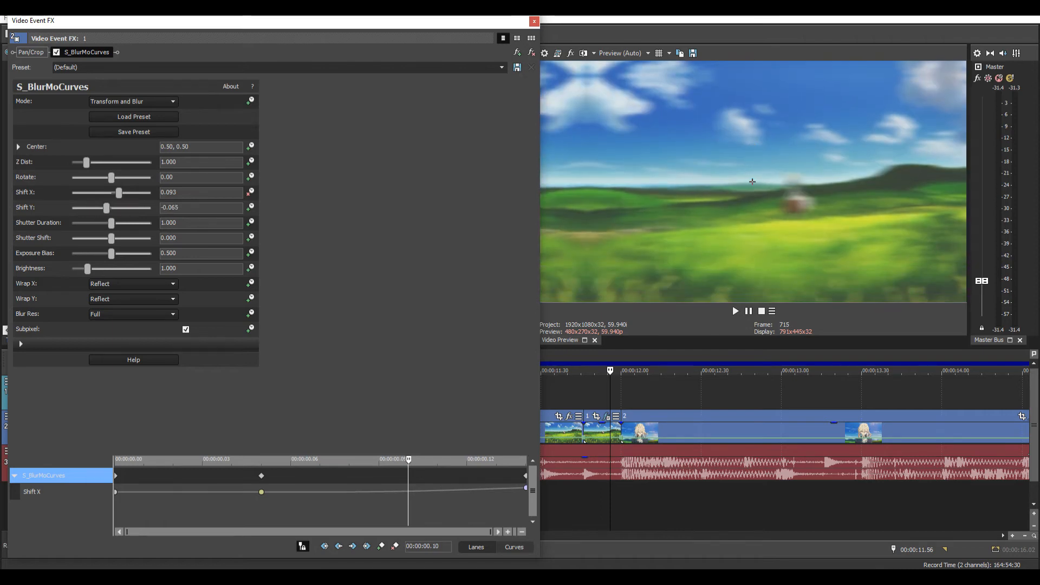
double_click(107, 207)
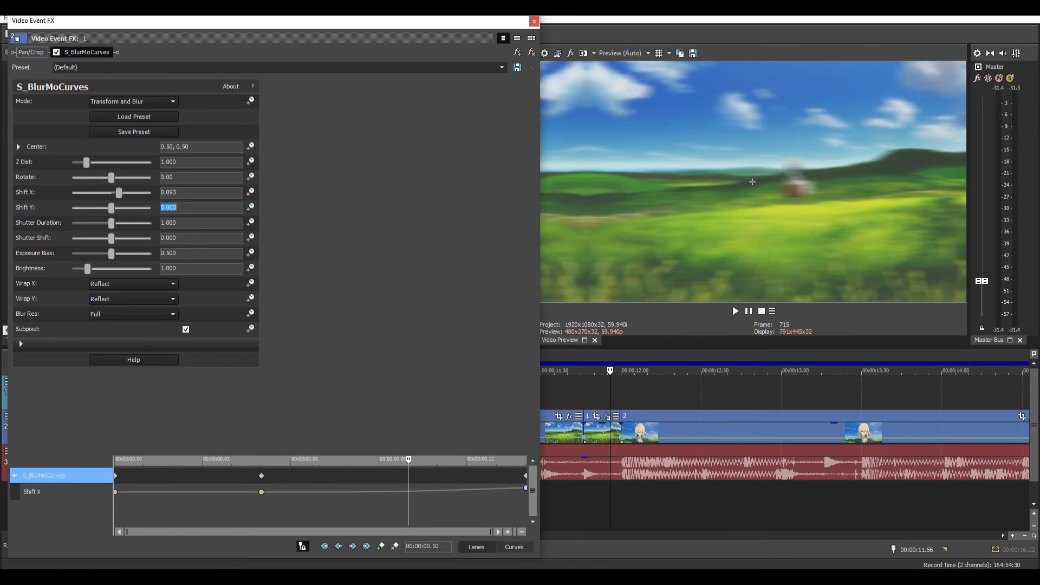
left_click(534, 21)
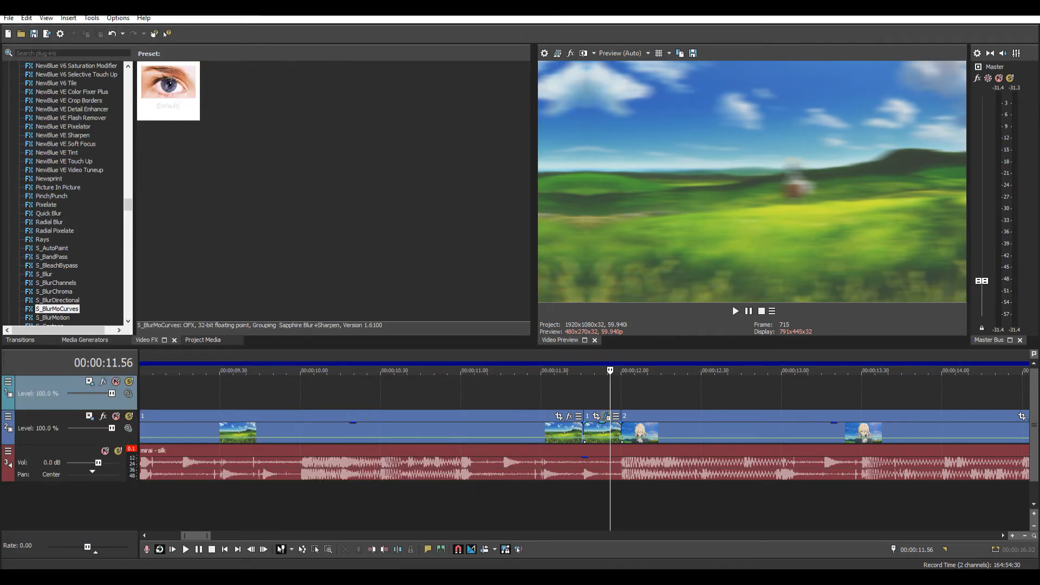
- Remove the Shift X animation from the short segment's S_BlurMoCurves effect and reset Shift X to 0
left_click(607, 417)
left_click(250, 193)
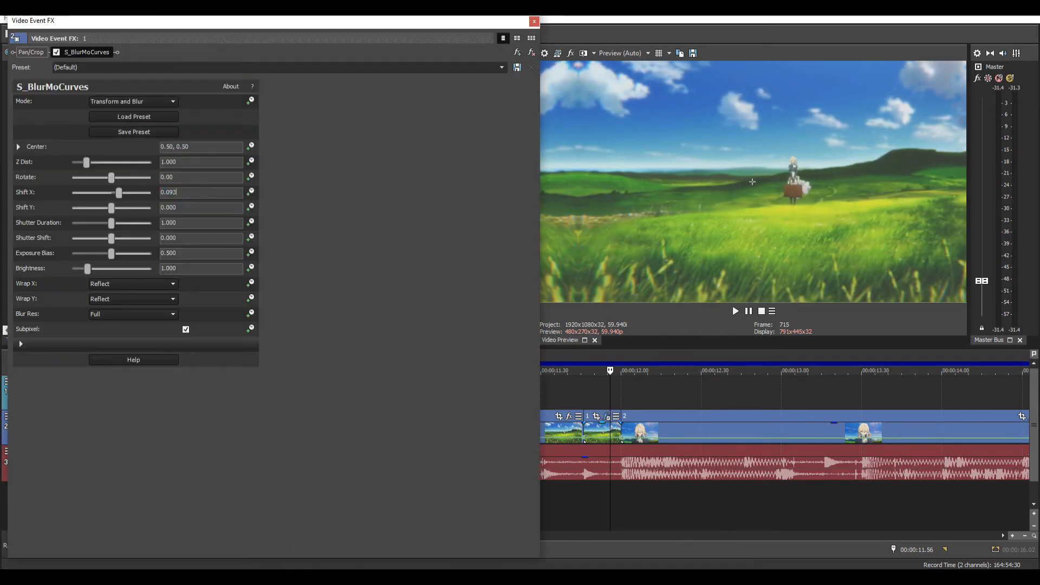
key("Return")
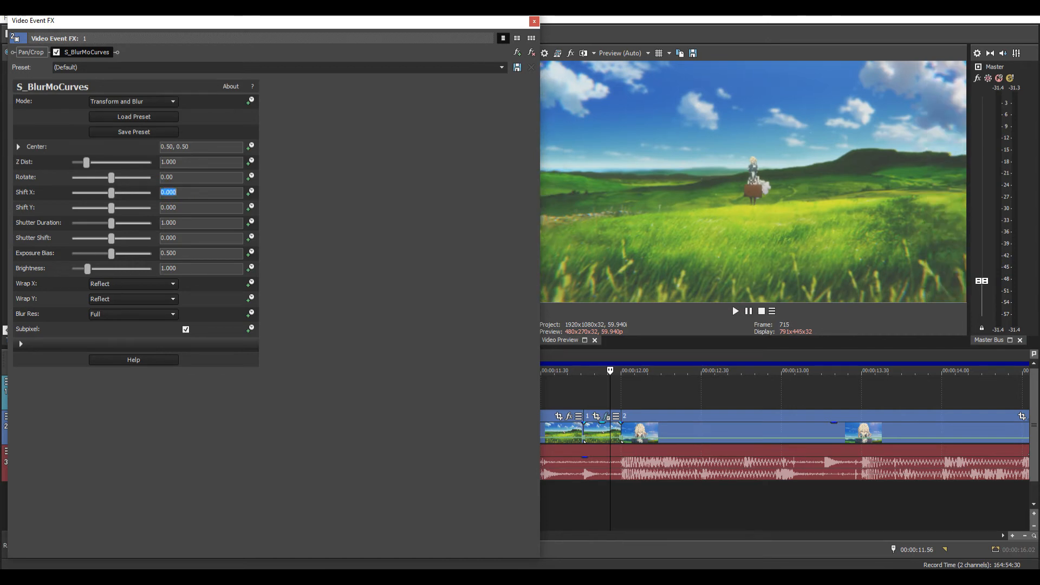
- Enable Rotate animation in the short segment's S_BlurMoCurves effect and add a keyframe at 00:00:00.05
left_click(250, 176)
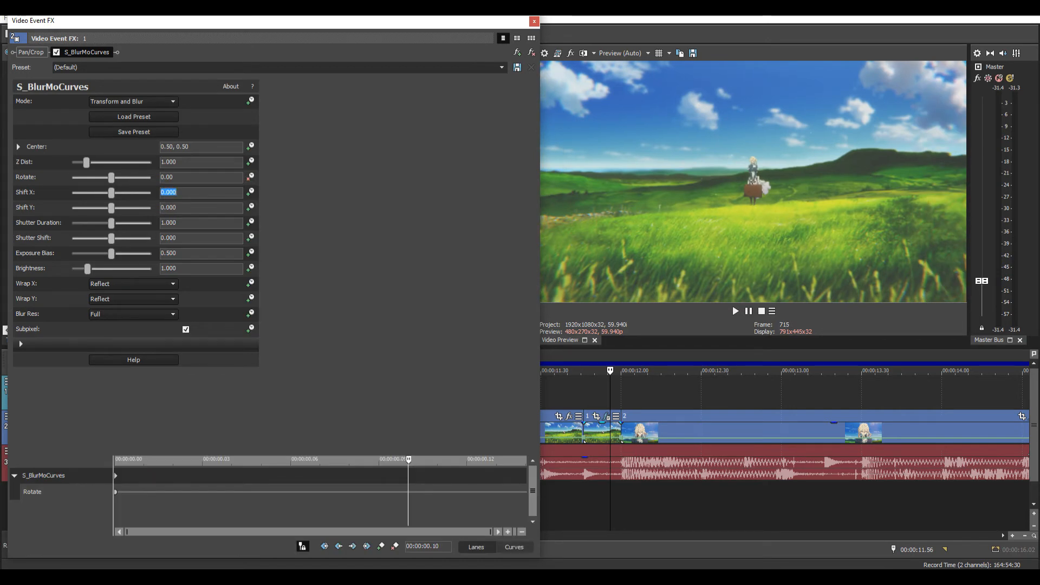
left_click(261, 475)
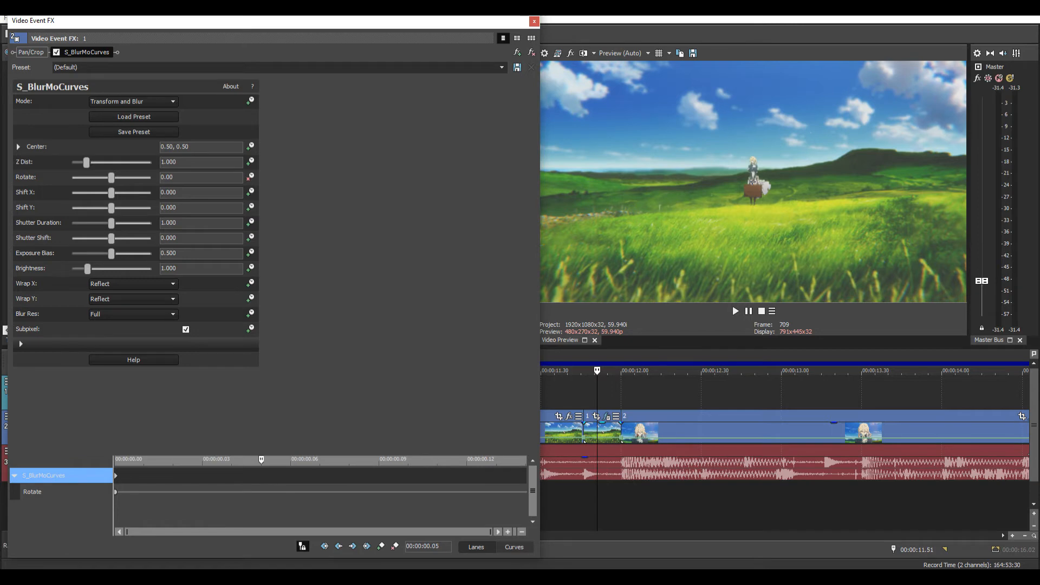
left_click(381, 546)
- Set Rotate to 180 at 00:00:00.13 in the short segment's S_BlurMoCurves effect
key("Right")
key("Right")
key("Right")
key("Right")
key("Right")
key("Right")
key("Right")
key("Right")
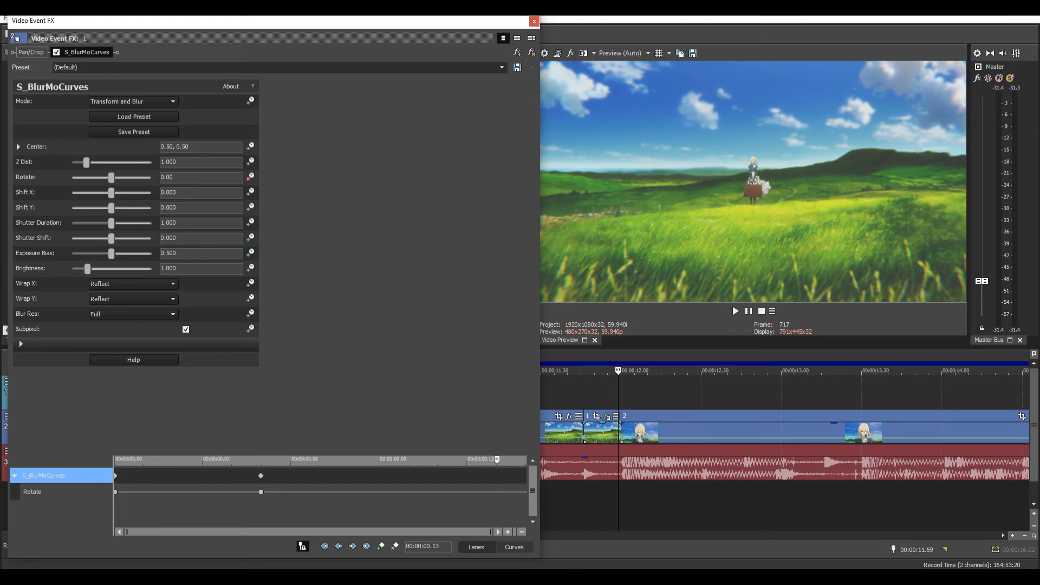
left_click(111, 178)
left_click_drag(111, 178, 131, 178)
type("1")
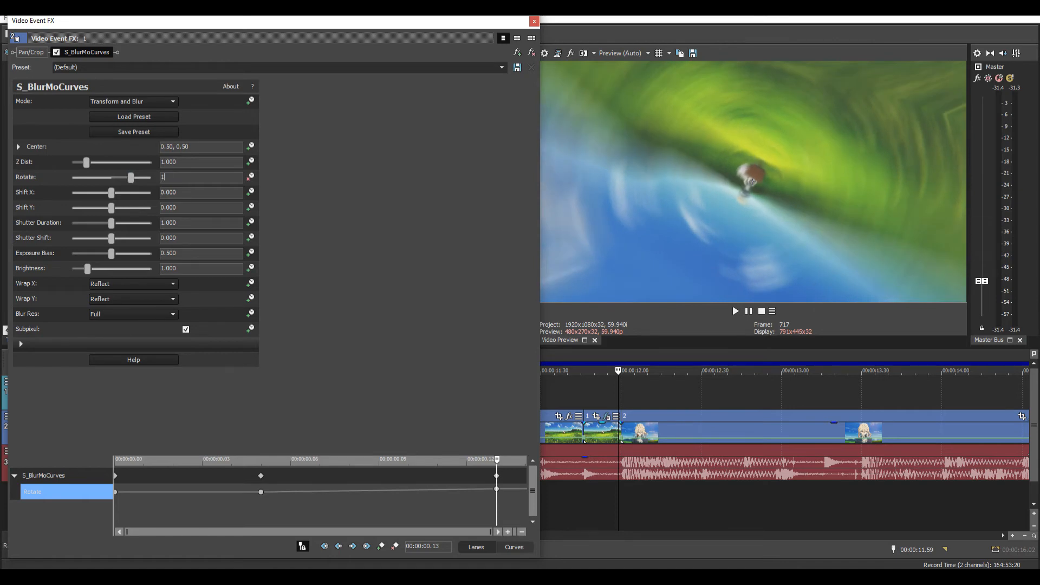
type("80")
key("Return")
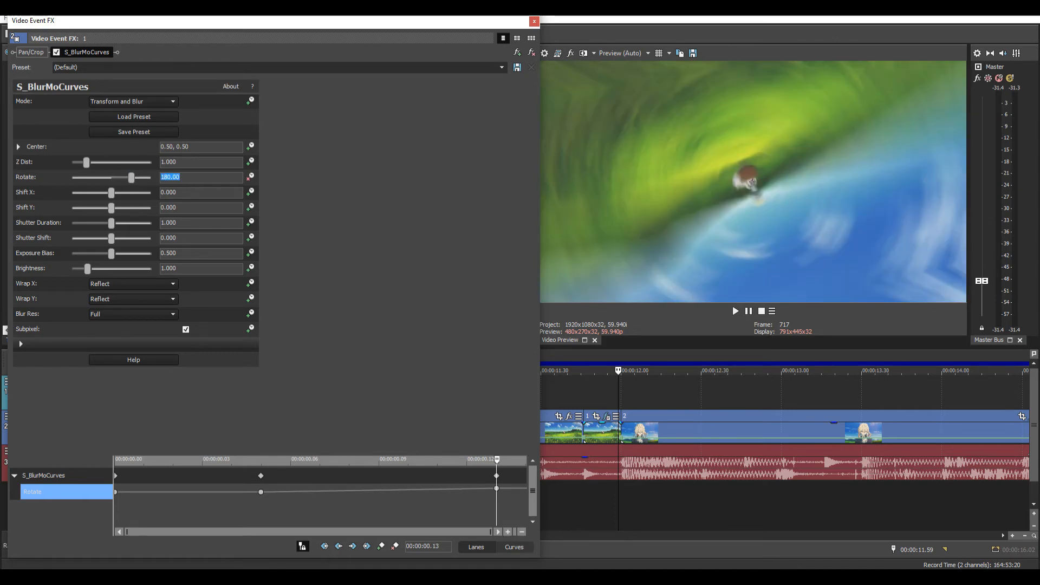
- Apply Slow Fade to the 00:00:00.05 Rotate keyframe, then change the last keyframe's fade type and move it to 00:00:00.14
right_click(260, 492)
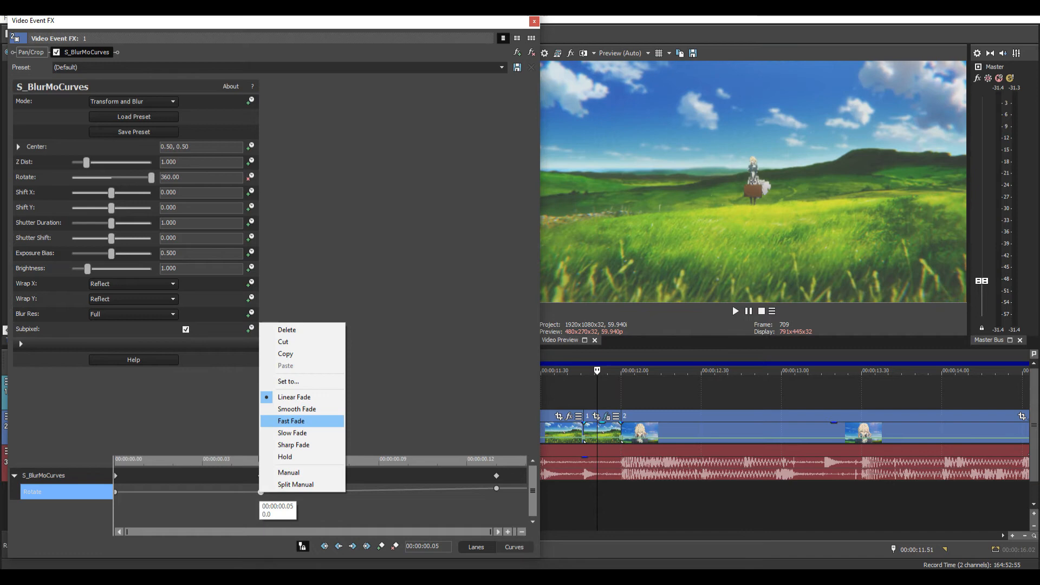
left_click(293, 432)
right_click(497, 488)
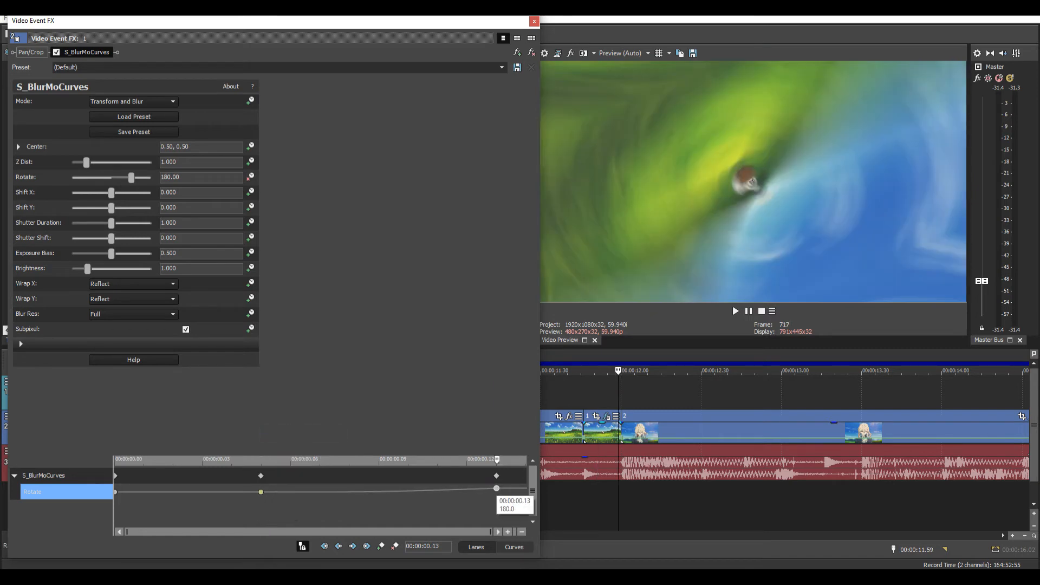
left_click(535, 404)
left_click_drag(497, 476, 542, 467)
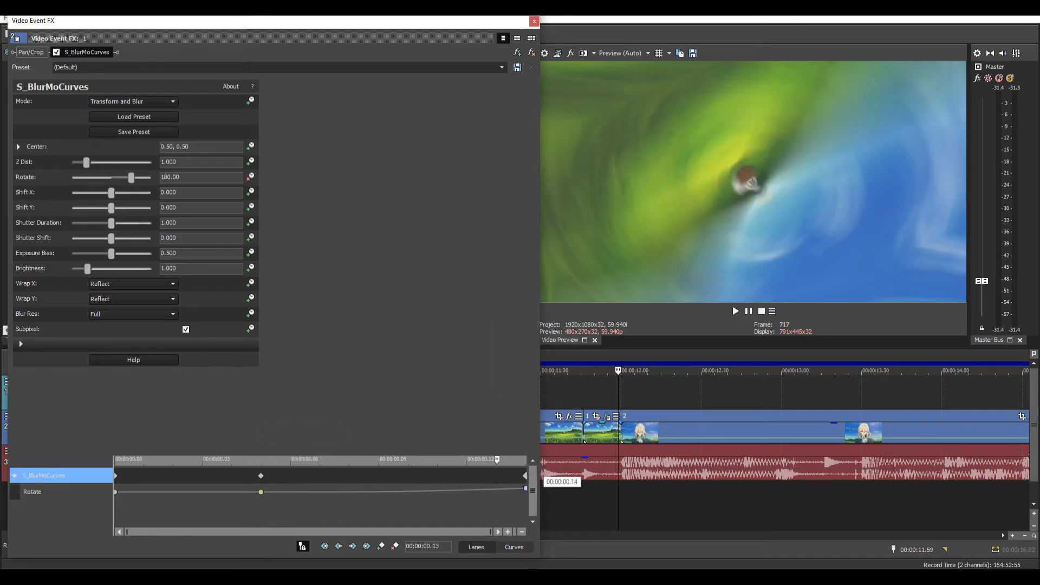
left_click(534, 21)
- Step frame by frame through the short segment and into clip 2 to examine the new rotation blur
key("Left")
key("Left")
key("Left")
key("Left")
key("Left")
key("Left")
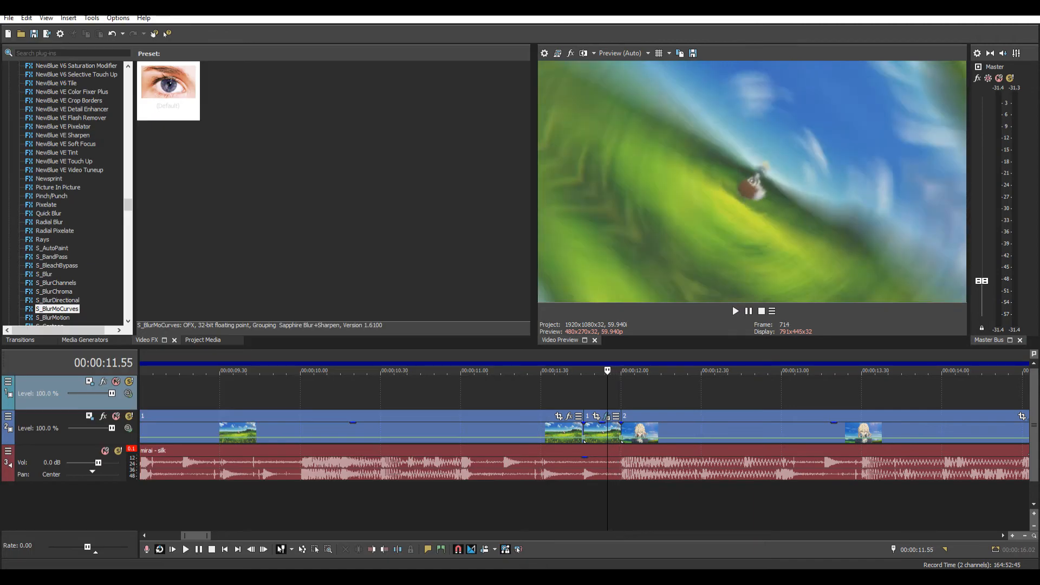
key("Left")
key("Left")
key("Left")
key("Left")
key("Left")
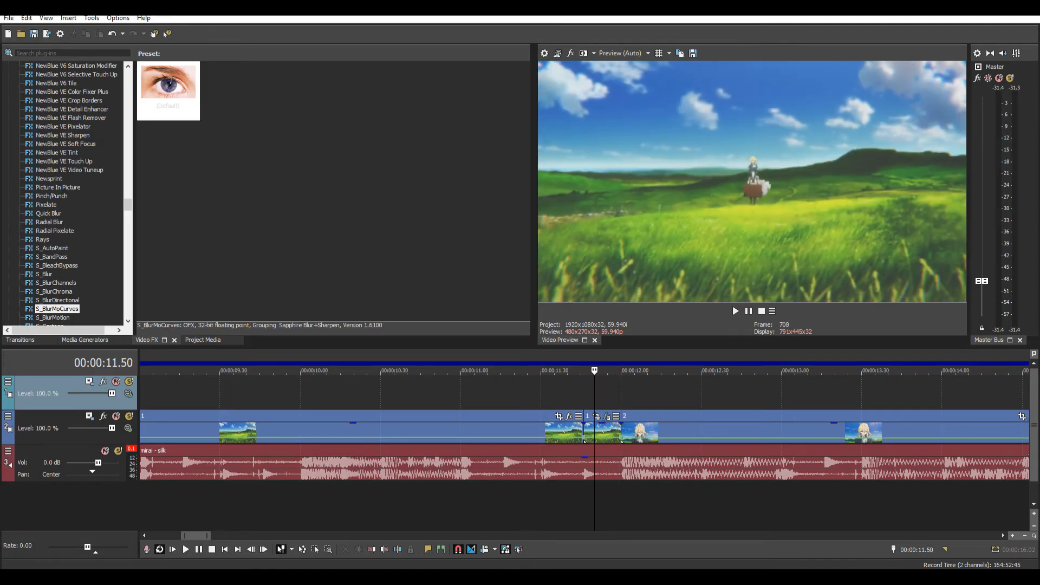
key("Right")
key("Right")
key("Right")
key("Right")
key("Right")
key("Right")
key("Right")
key("Right")
key("Right")
key("Right")
key("Right")
key("Right")
key("Right")
key("Right")
key("Right")
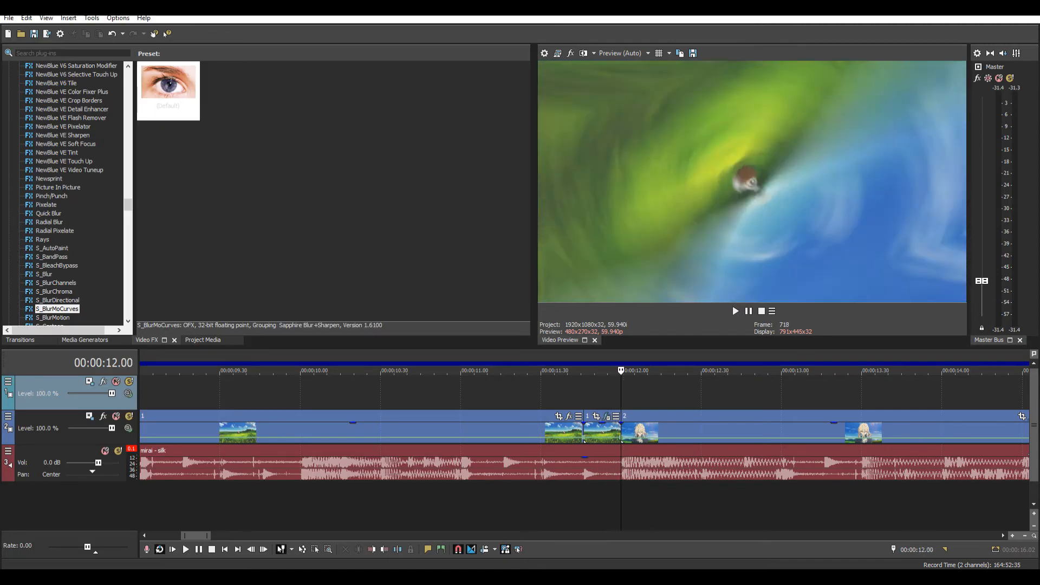
key("Down")
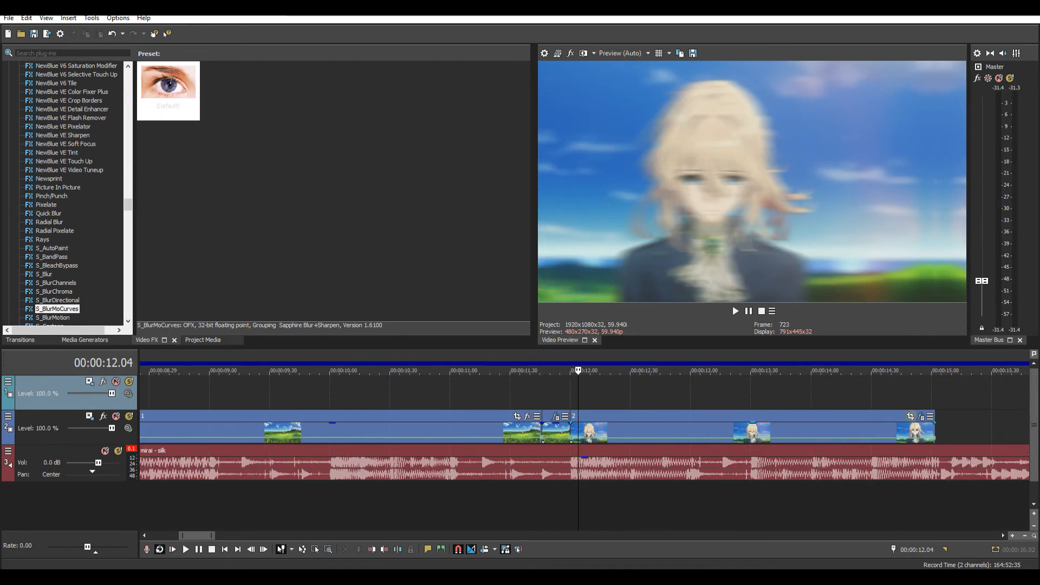
- Remove the Shift X animation from clip 2's S_BlurMoCurves effect and reset Shift X to 0
key("Right")
left_click(921, 417)
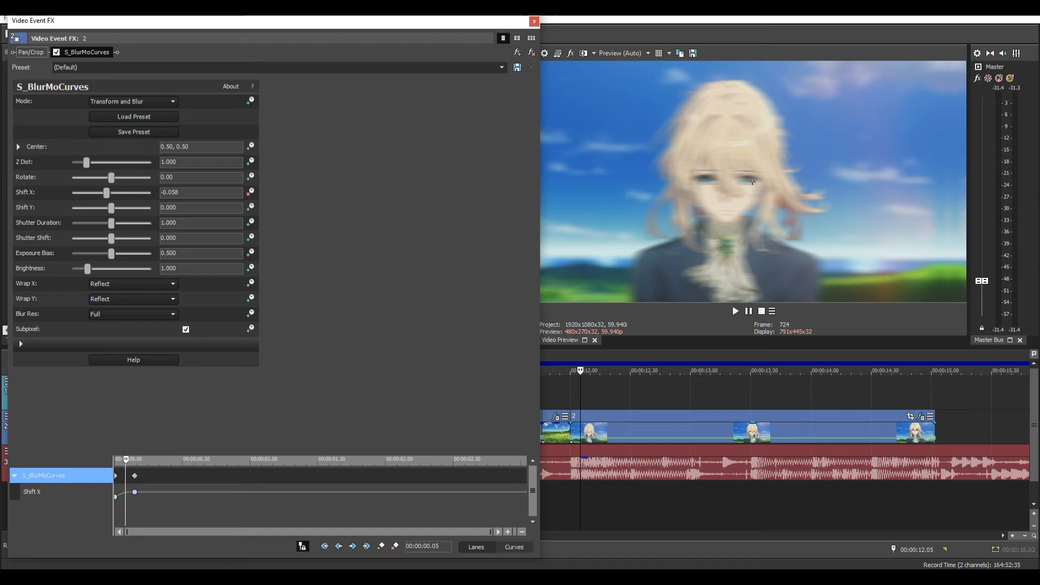
left_click(250, 192)
double_click(170, 193)
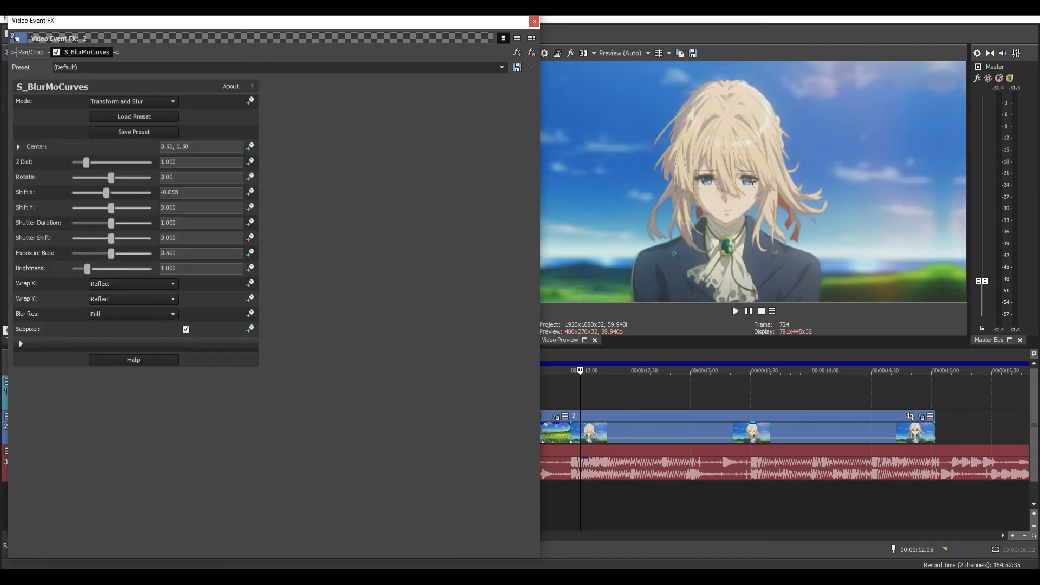
type("0")
key("Return")
- Enable Rotate animation in clip 2's S_BlurMoCurves effect and add a keyframe at 00:00:00.09 with Rotate at 0
left_click(250, 177)
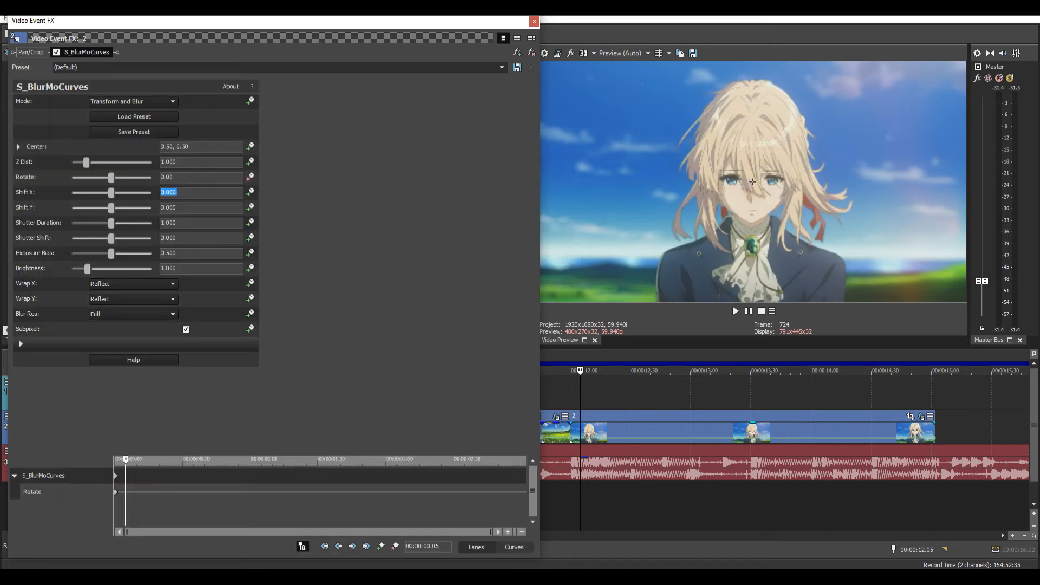
left_click(116, 476)
key("Right")
key("Right")
key("Right")
key("Right")
key("Right")
key("Right")
key("Right")
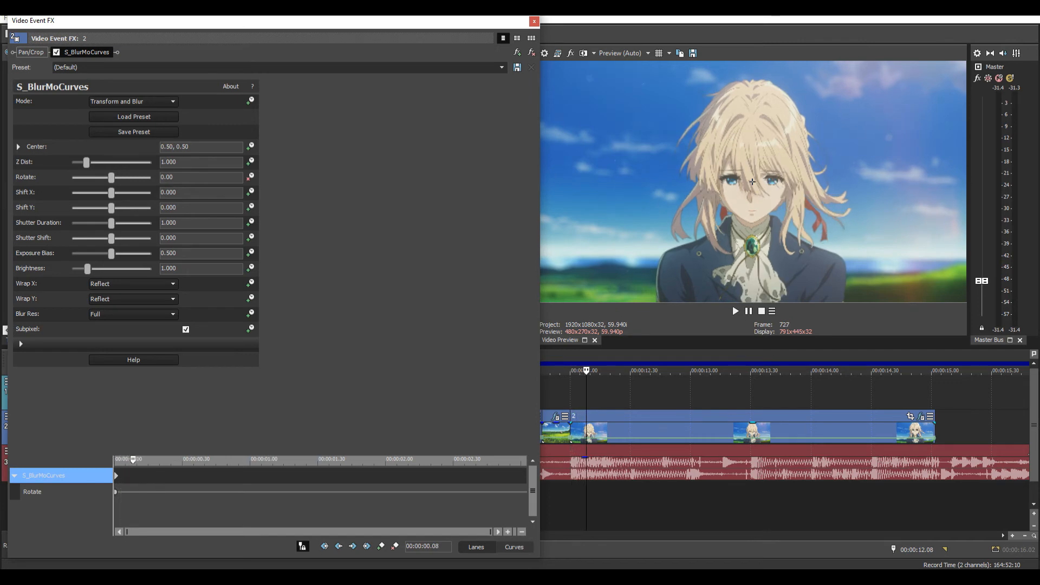
key("Right")
scroll(135, 477, "up", 3)
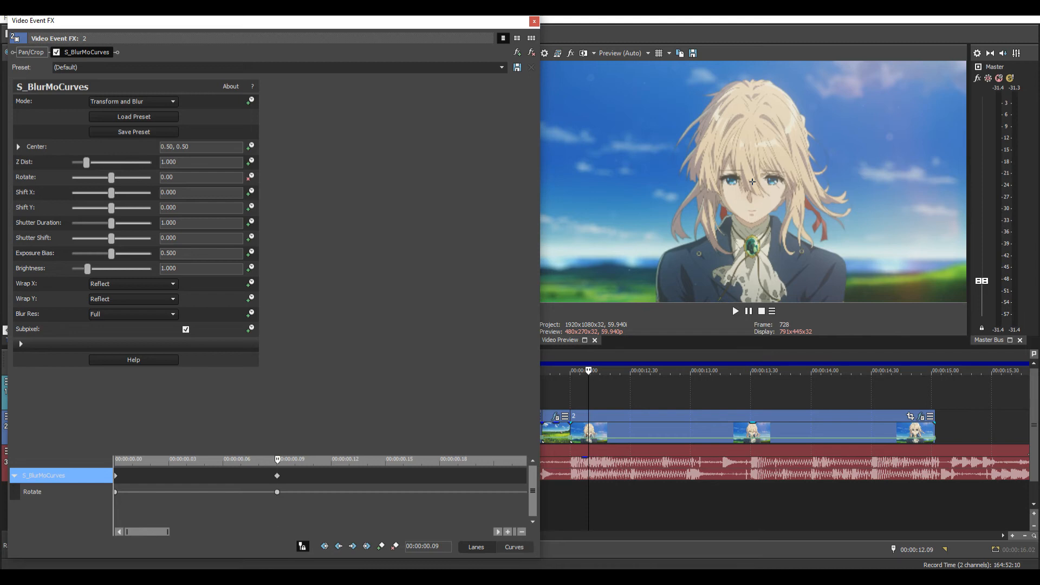
- Set Rotate to about -178.78 with Fast Fade on clip 2's first keyframe, and change the 00:00:00.09 keyframe's fade type
left_click(116, 484)
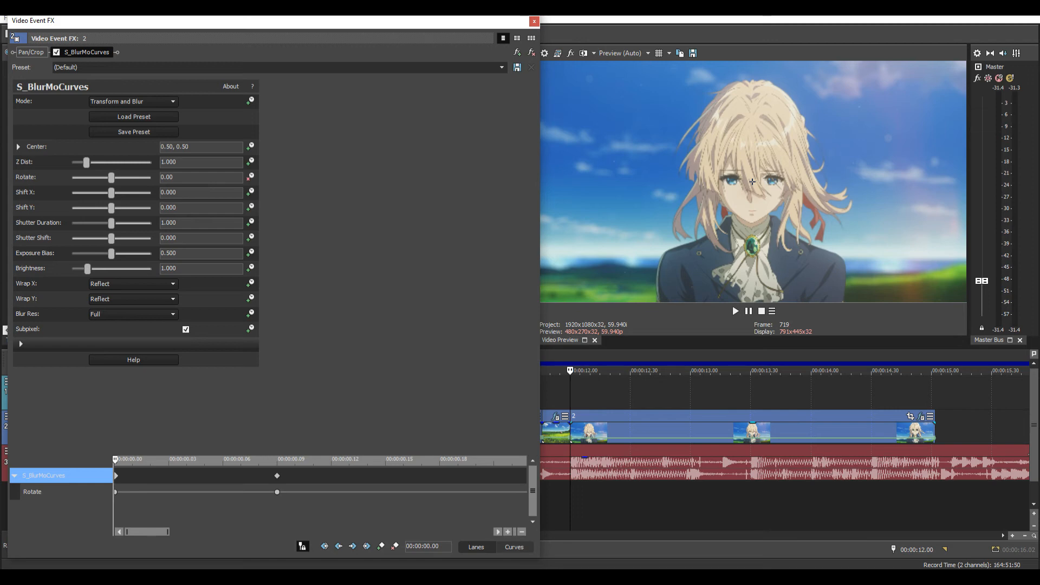
left_click_drag(111, 178, 92, 178)
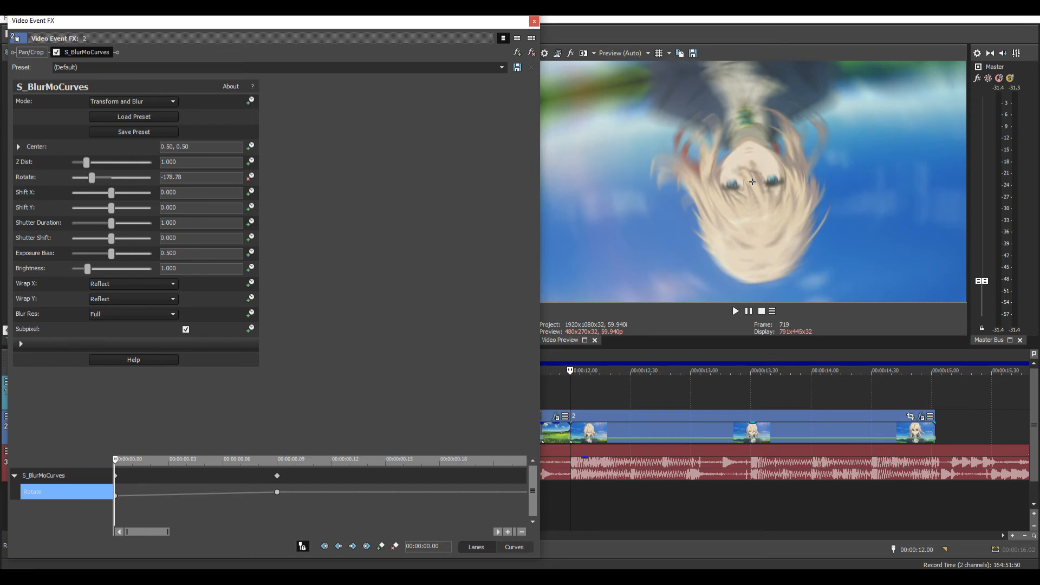
right_click(115, 495)
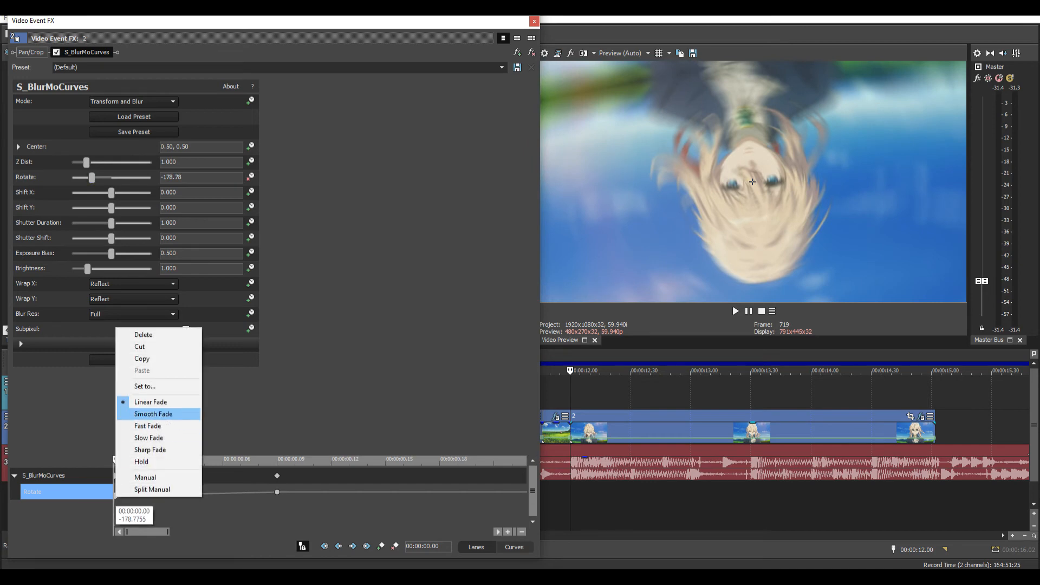
left_click(147, 426)
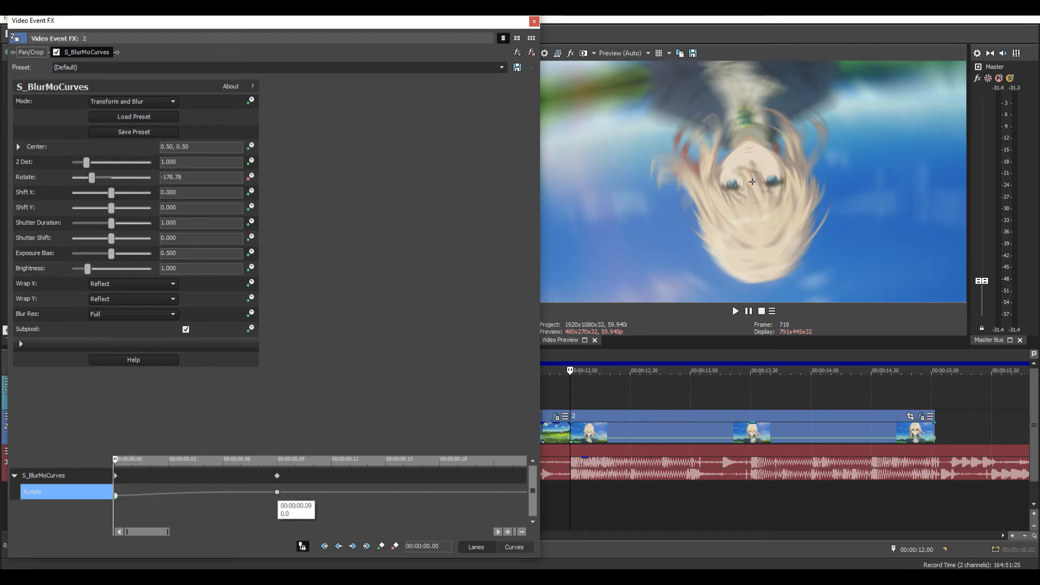
right_click(277, 492)
left_click(320, 455)
left_click(535, 21)
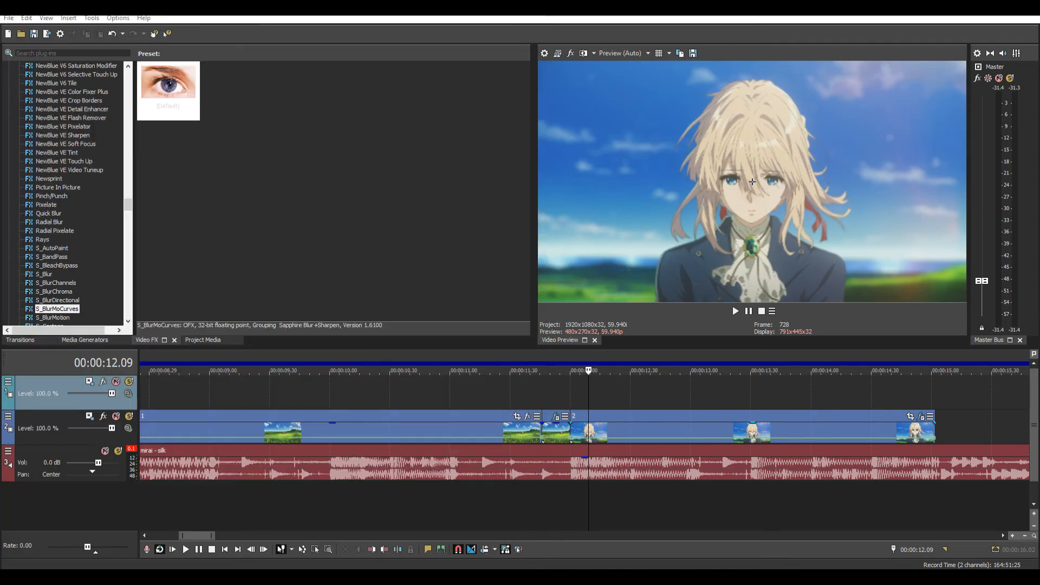
- Play the rotation transition from 00:00:11.43 to check its motion into clip 2
left_click(536, 393)
key("space")
key("space")
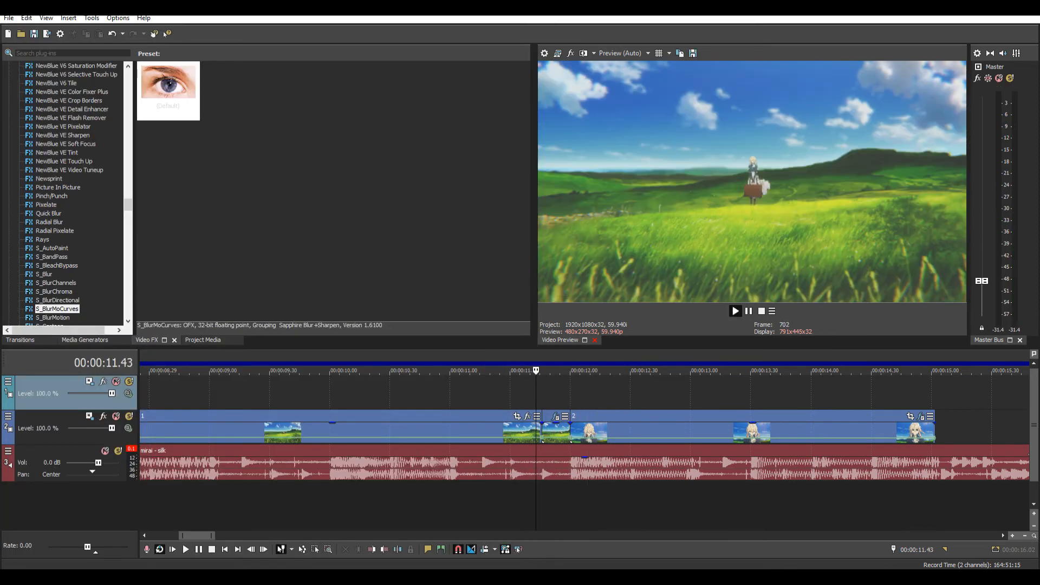
key("space")
left_click(921, 417)
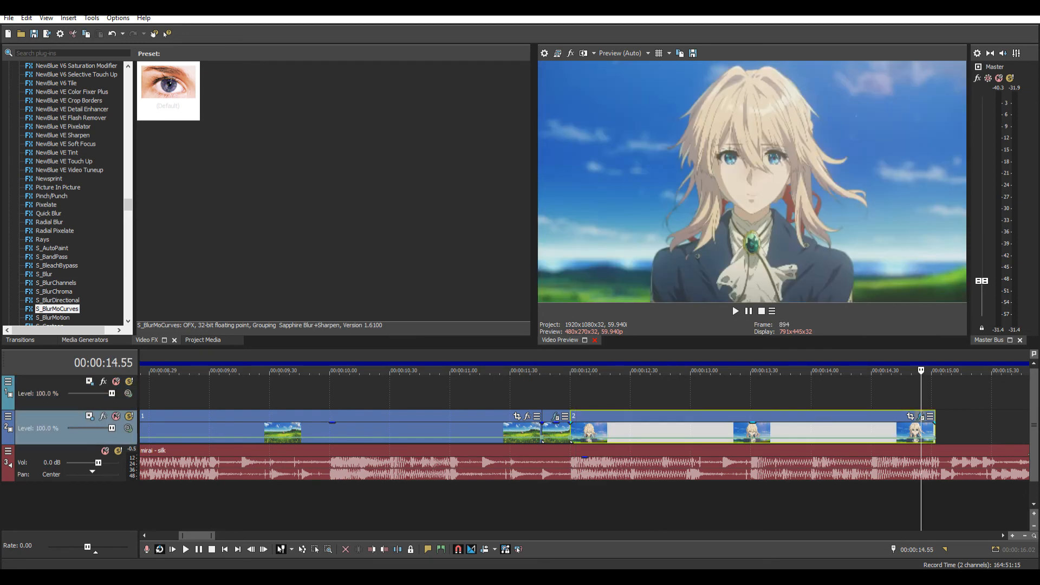
- Step frame by frame through the short segment to the cut at clip 2 to compare the rotation directions
left_click(553, 393)
key("Right")
key("Right")
key("Right")
key("Right")
key("Right")
key("Right")
key("Right")
key("Right")
key("Right")
key("Right")
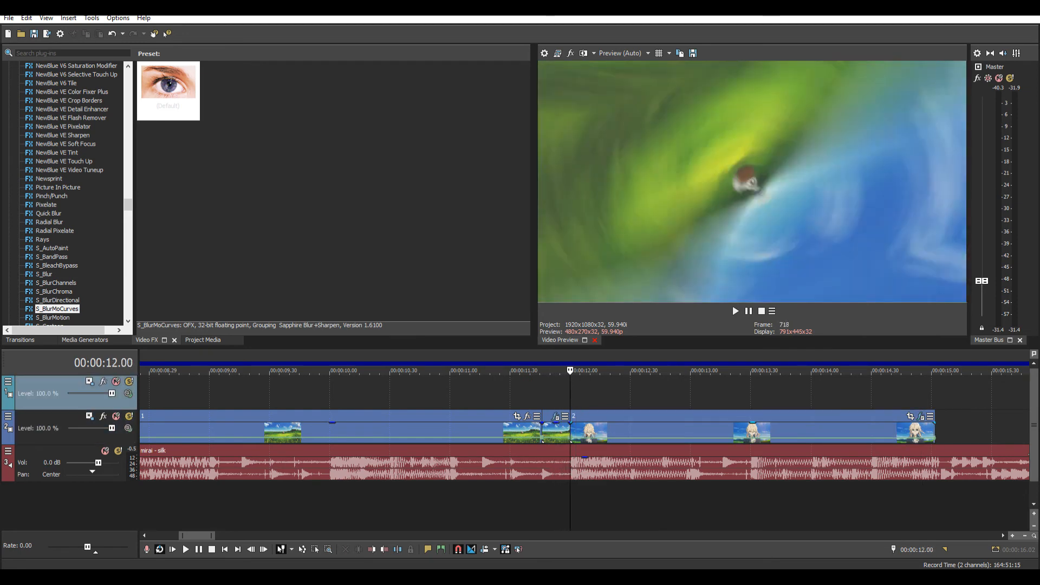
- Reverse the rotation on clip 2's first S_BlurMoCurves keyframe by setting Rotate to about 178.78
left_click(922, 417)
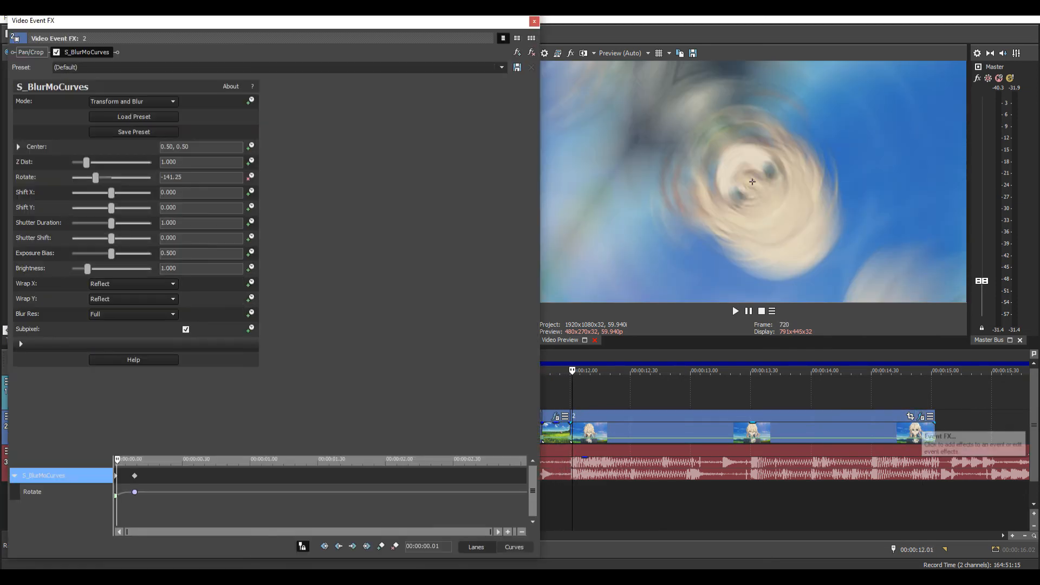
left_click(116, 475)
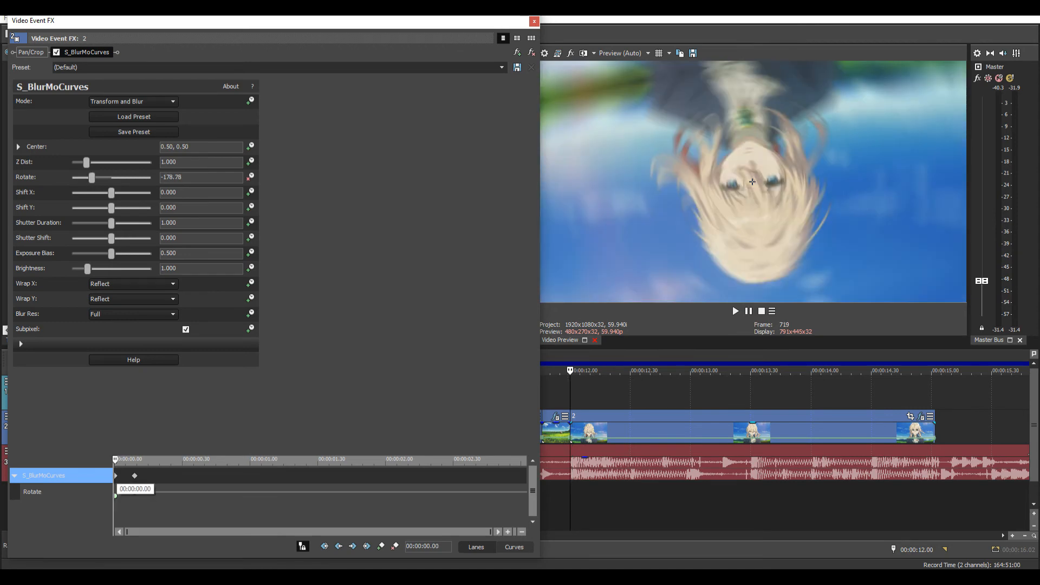
left_click_drag(92, 177, 131, 178)
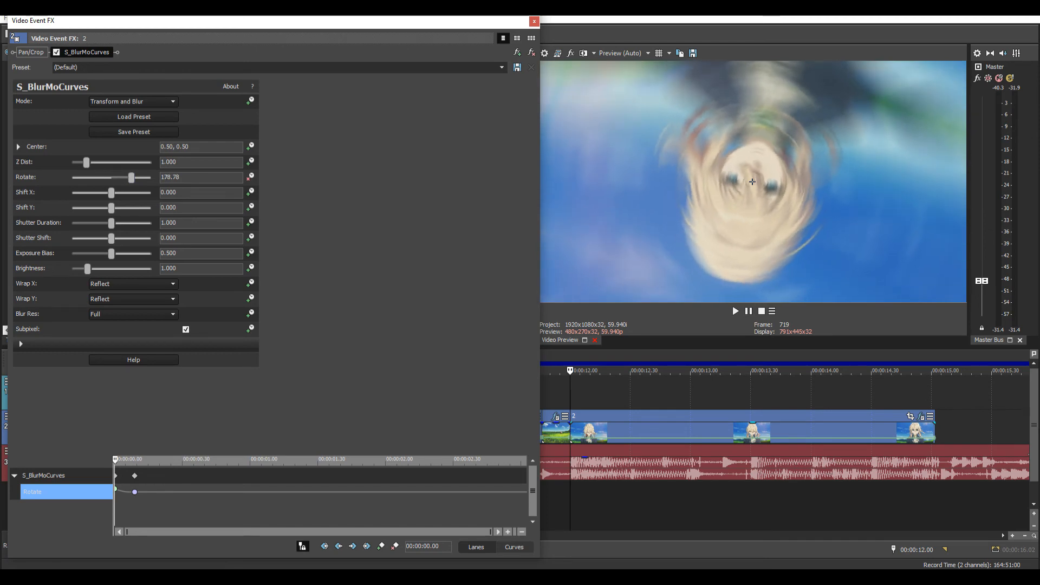
left_click(534, 21)
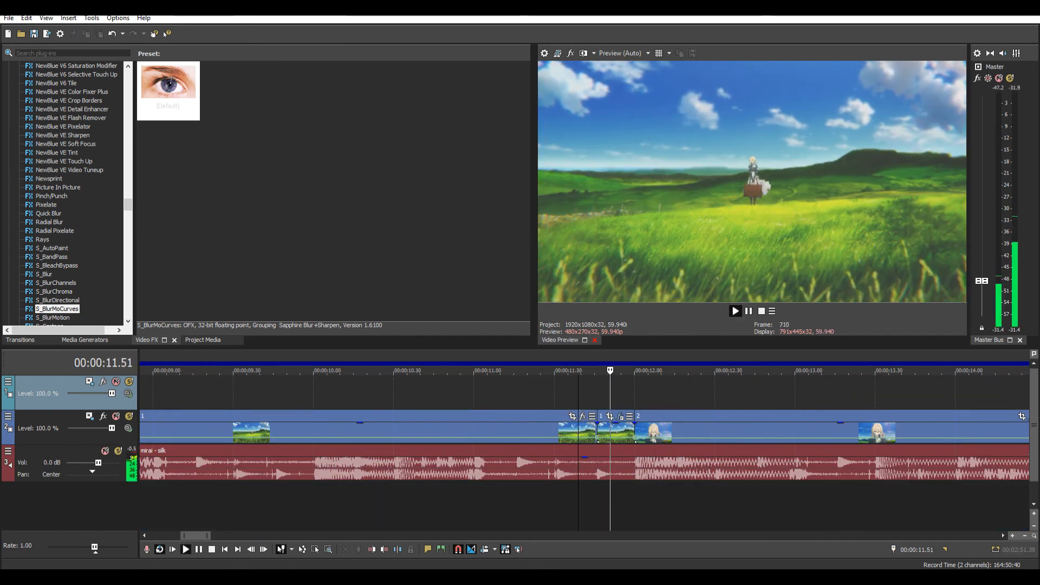
- Play the reworked rotation transition repeatedly from 00:00:11.39 to check its timing against the beat
key("space")
key("space")
key("space")
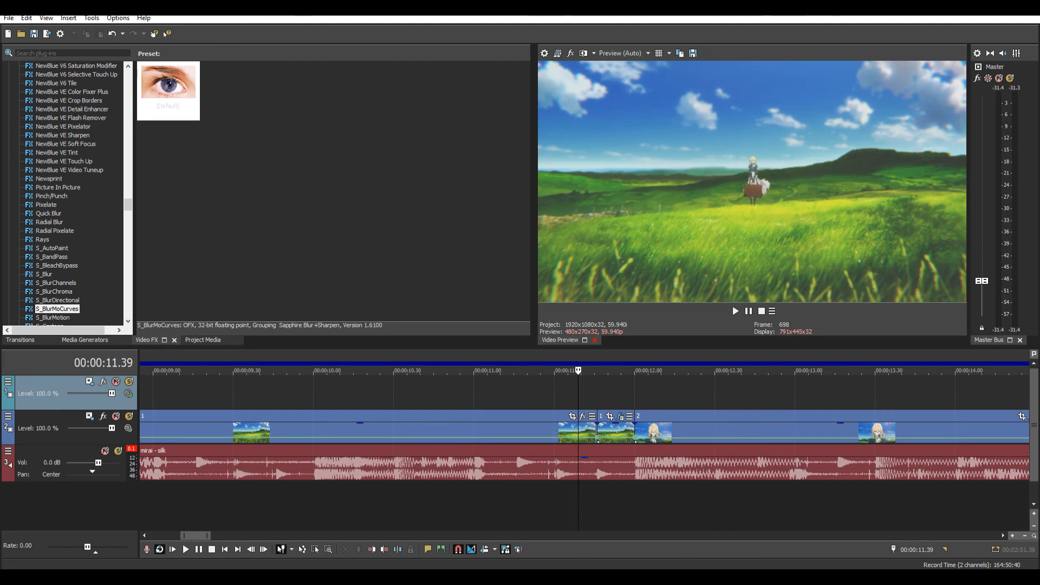
key("space")
key("space")
key("space")
key("space")
key("space")
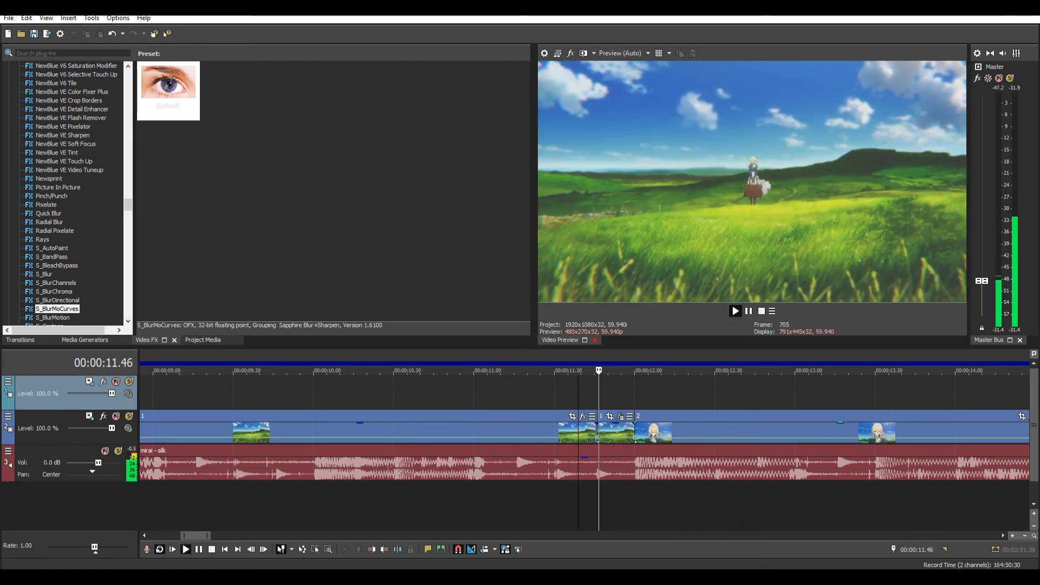
- Replay the rotation transition several times from the short segment's start at 00:00:11.46 to check its sync with the audio
scroll(616, 426, "up", 4)
key("space")
scroll(616, 425, "down", 1)
key("space")
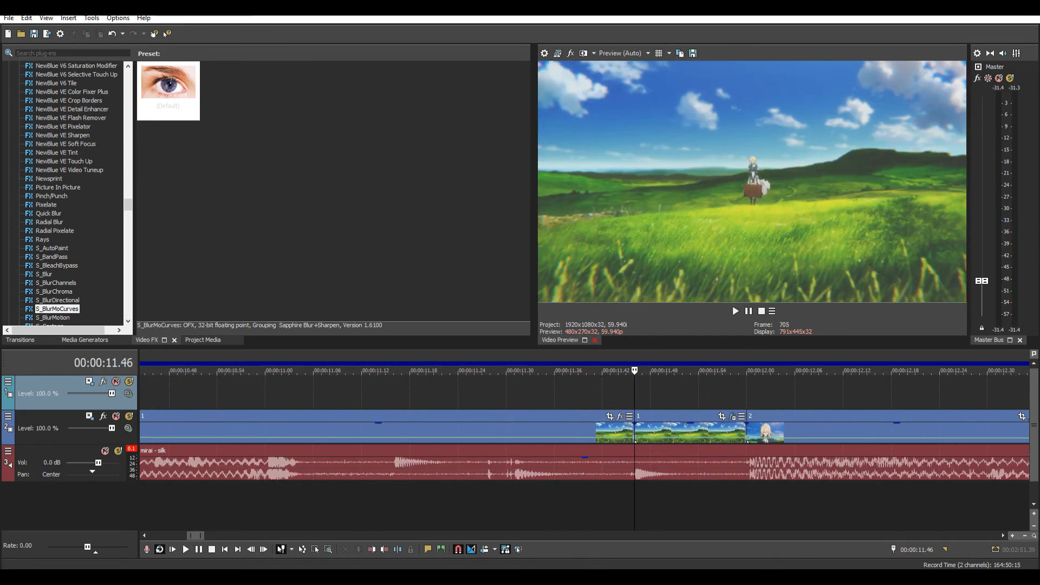
key("space")
key("space")
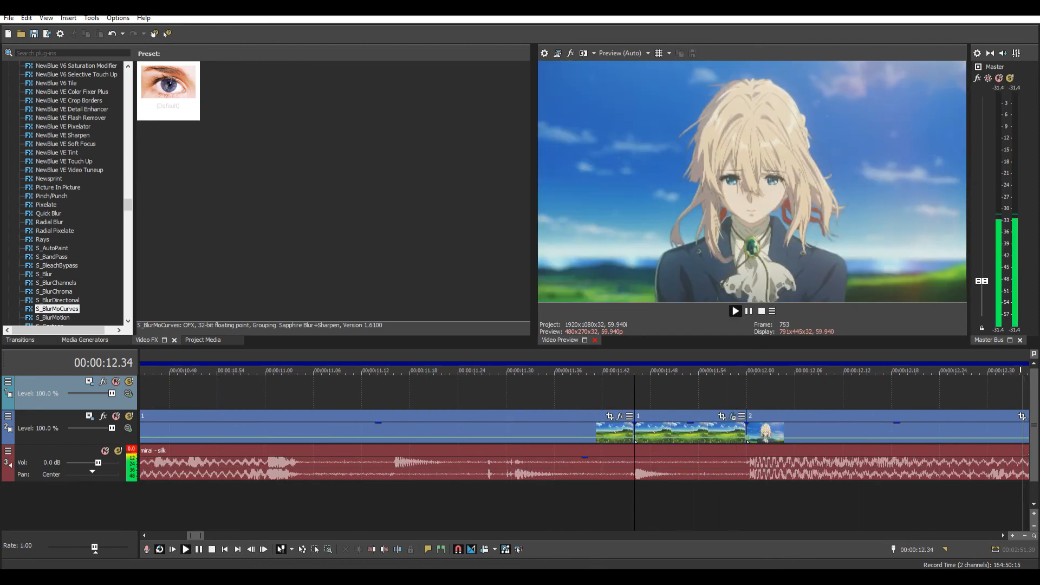
key("space")
scroll(585, 449, "down", 1)
key("space")
key("space")
scroll(585, 449, "down", 1)
key("space")
key("space")
key("space")
key("space")
key("space")
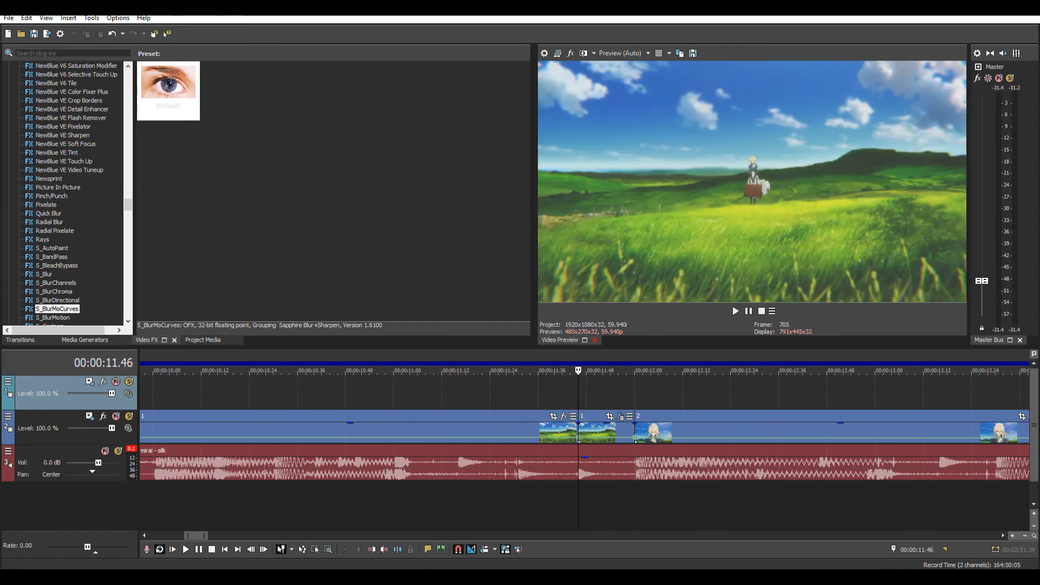
scroll(584, 450, "down", 1)
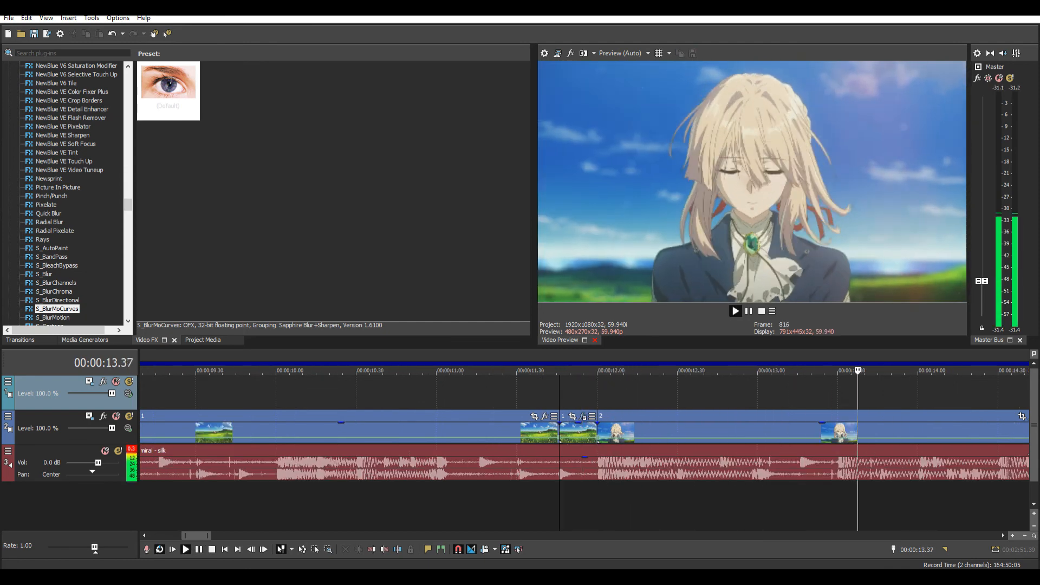
- Loop the opening edit from the timeline start to 00:00:04.00 and play it back
scroll(585, 450, "down", 1)
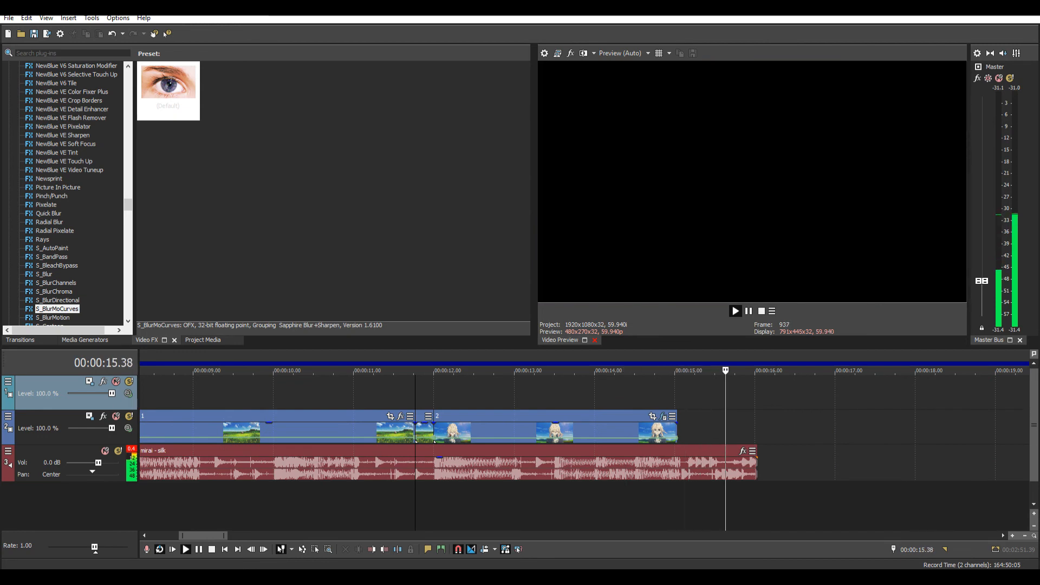
key("space")
scroll(585, 450, "down", 2)
scroll(585, 449, "down", 1)
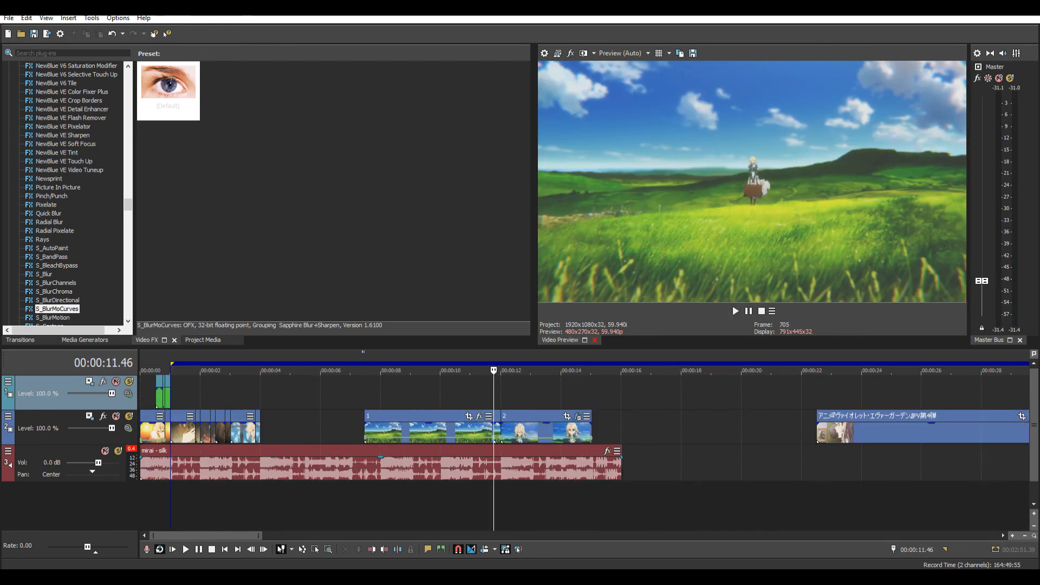
left_click(186, 394)
scroll(186, 394, "up", 3)
left_click_drag(141, 504, 461, 504)
left_click(171, 545)
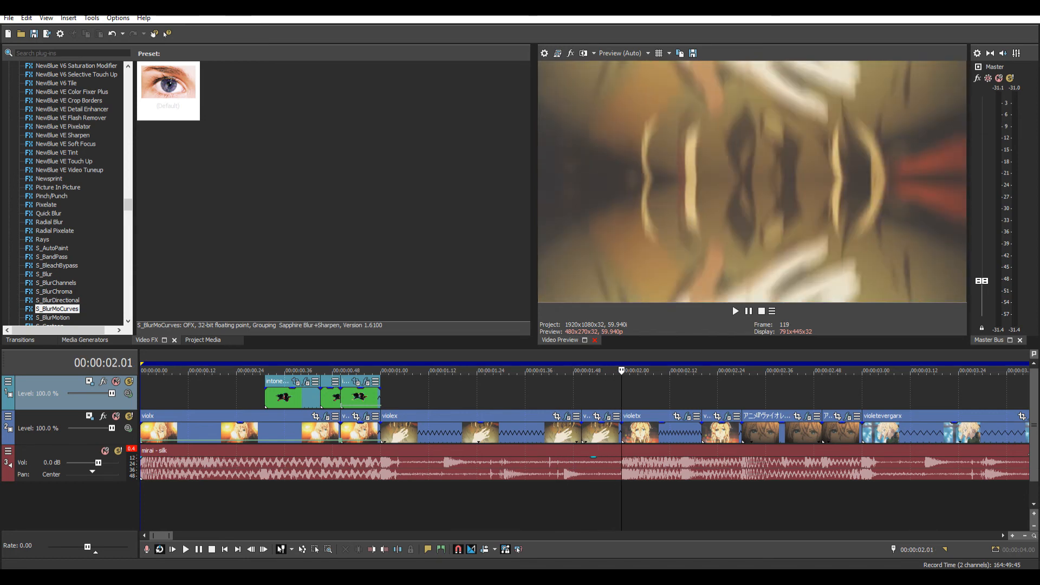
key("space")
- Step frame by frame across the cut to the violetevergarx clip near 00:00:03.00 to examine its transition
key("Left")
key("Left")
key("Left")
key("Left")
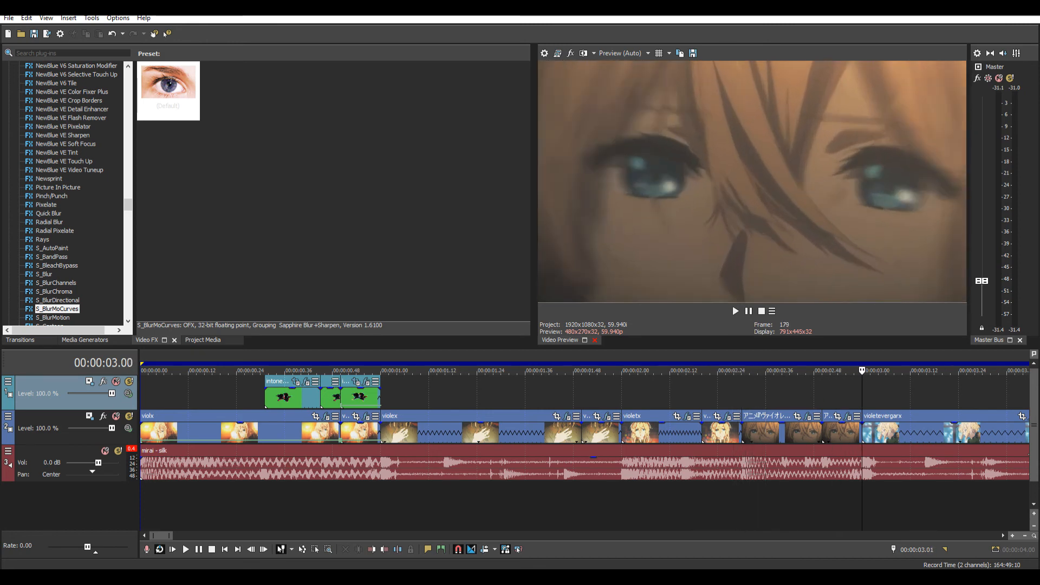
key("Left")
key("Left")
key("Left")
key("Left")
key("Left")
key("Left")
key("Left")
key("Left")
key("Left")
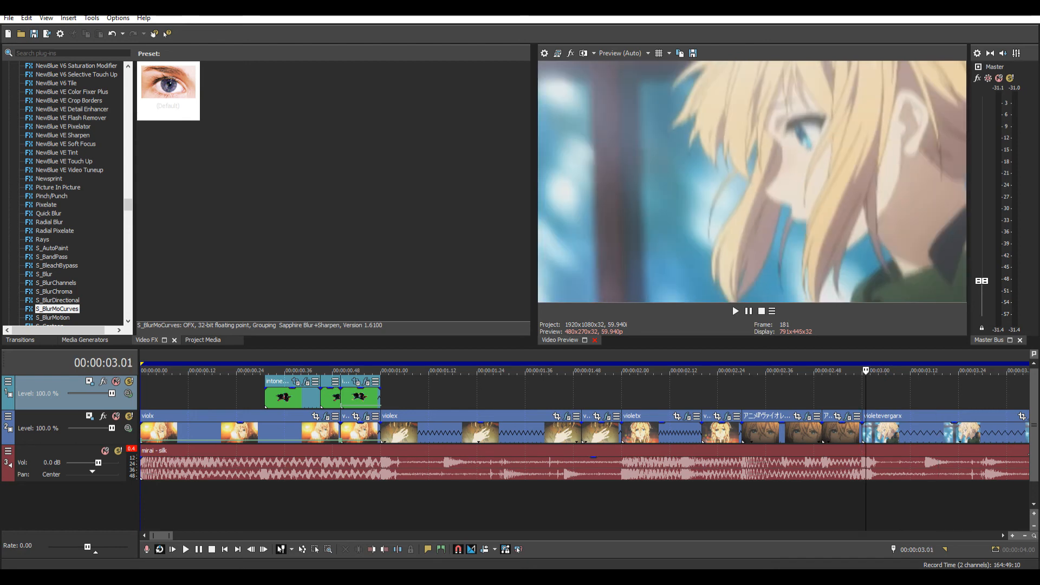
key("Right")
key("Right")
- Replay the whole opening edit from the beginning to review its transitions against the music
key("Down")
key("Down")
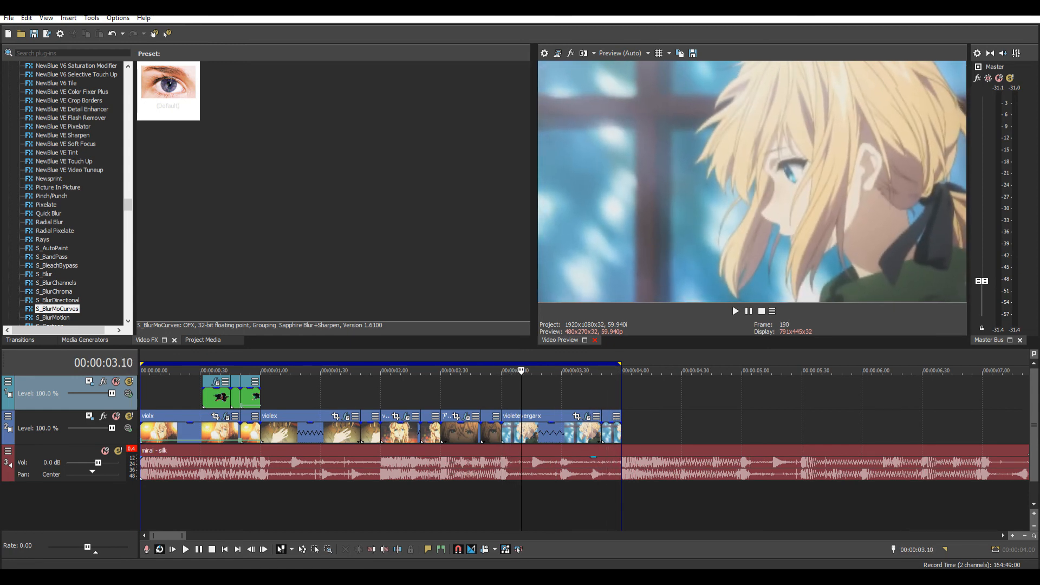
left_click(231, 501)
key("space")
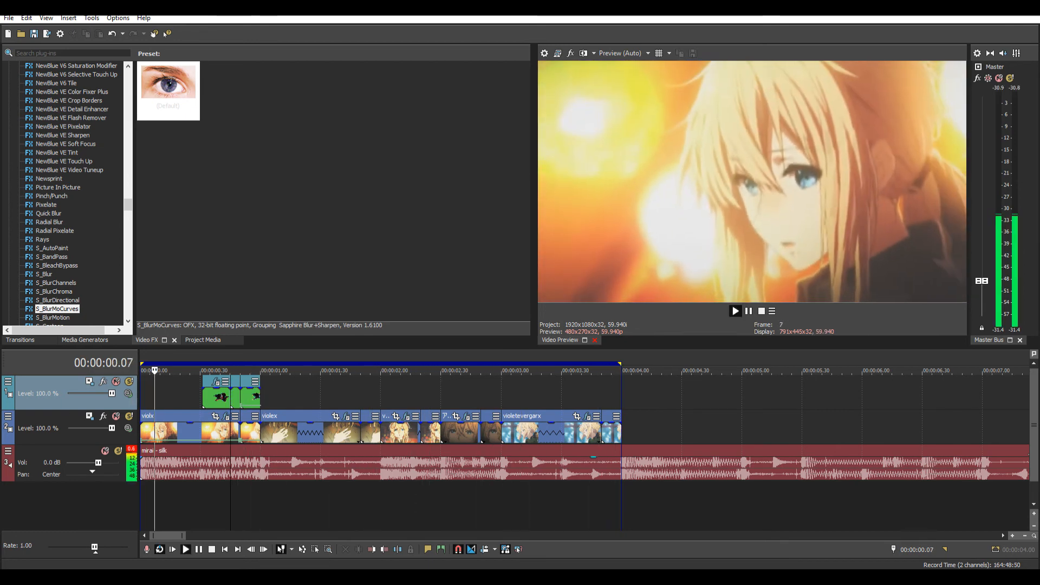
- Open the S_BlurMoCurves settings of the short clip 1 segment and examine the rotation frames leading up to the cut
scroll(481, 465, "down", 3)
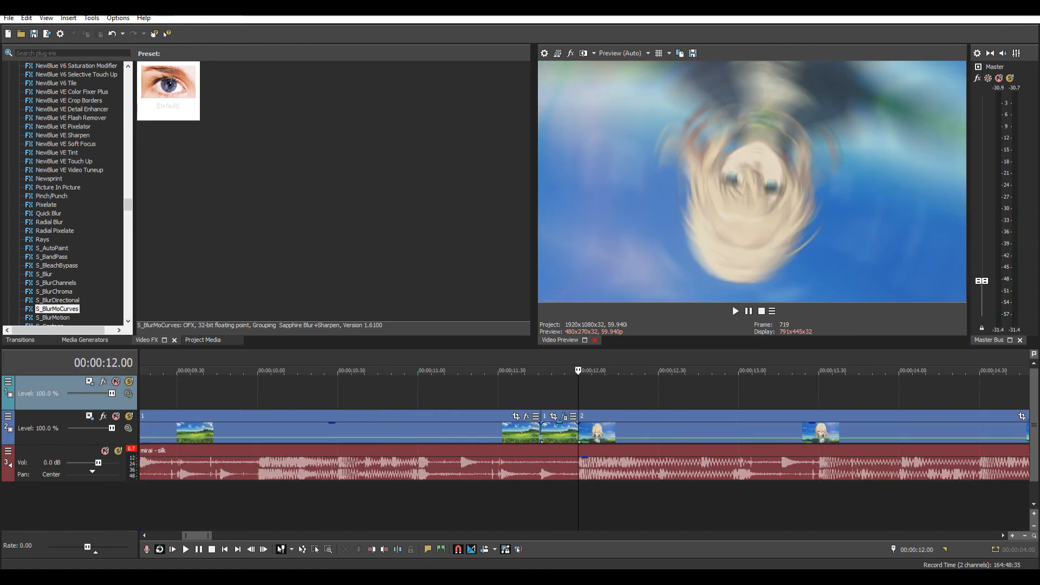
left_click(565, 416)
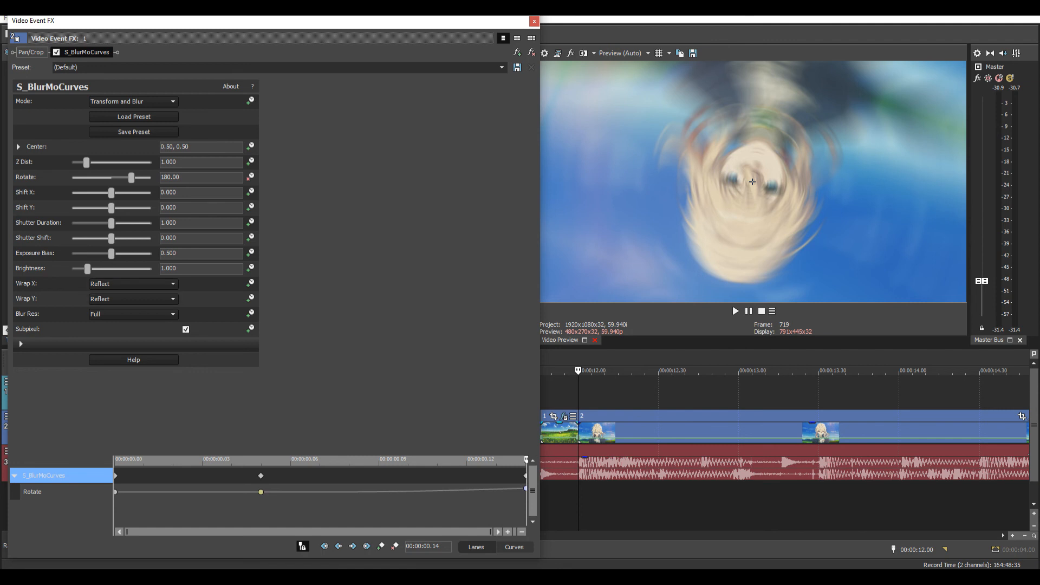
left_click(570, 501)
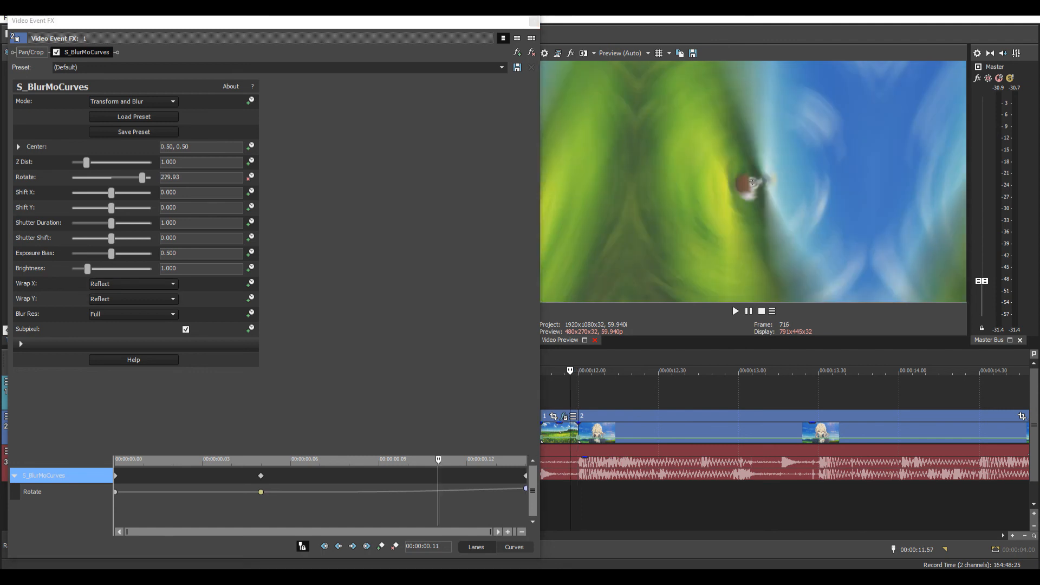
key("Left")
key("Left")
key("Left")
key("Right")
key("Right")
key("Right")
key("Right")
key("Left")
key("Left")
key("Right")
key("Left")
key("Left")
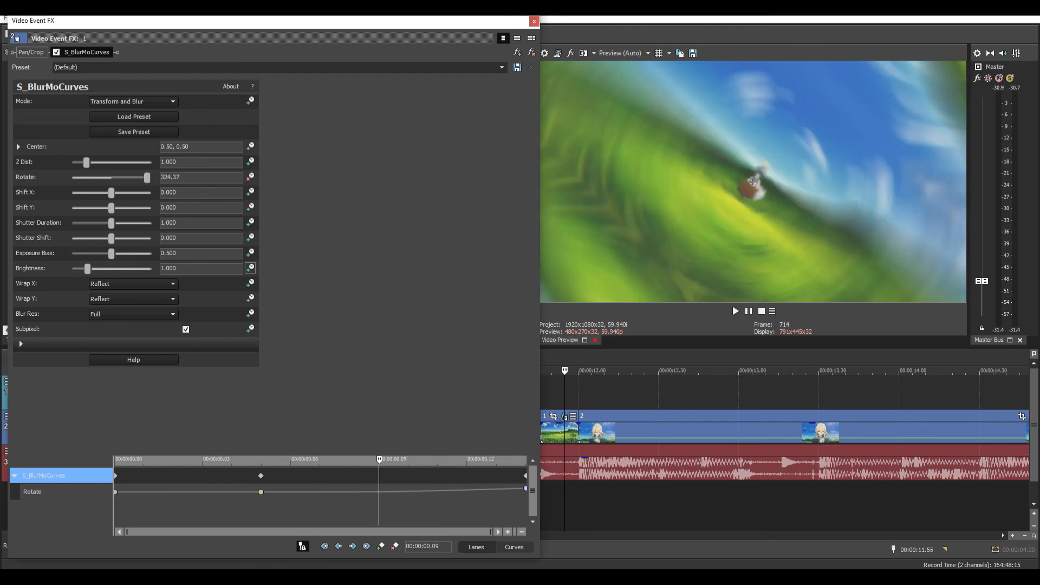
- Enable animation for Brightness on the short segment's S_BlurMoCurves and add a keyframe at 00:00:00.08
left_click(250, 268)
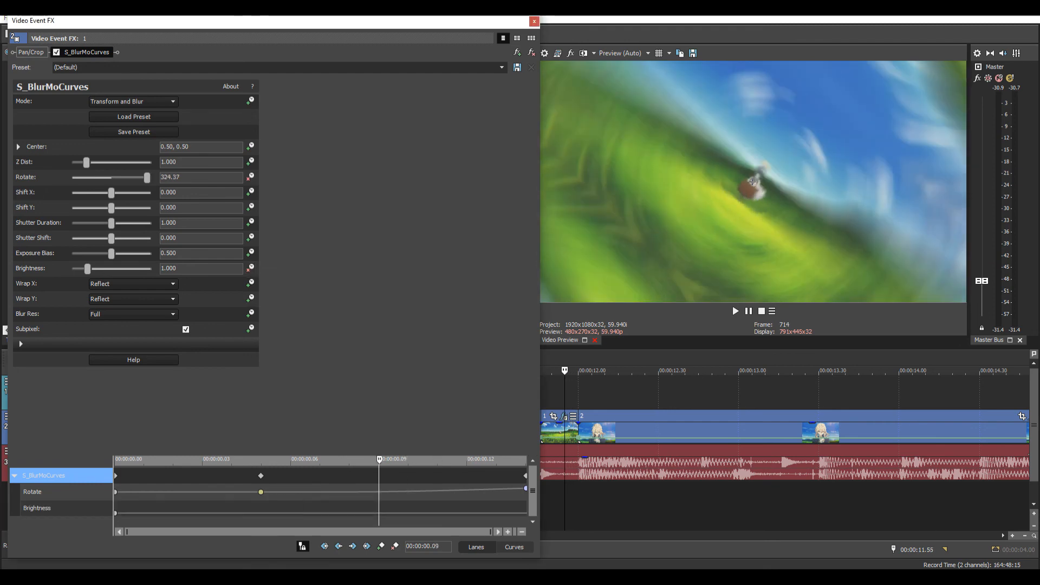
left_click(261, 510)
key("Right")
key("Right")
key("Right")
left_click(381, 546)
- Add a Brightness keyframe at 00:00:00.13 and raise its value to about 2.585
key("Right")
key("Right")
key("Right")
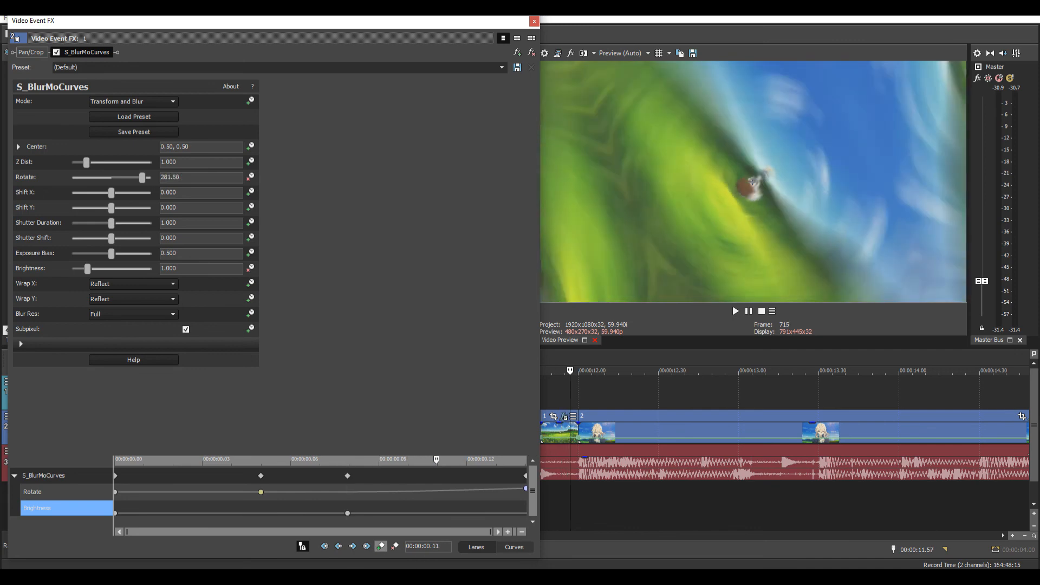
key("Right")
key("Right")
key("Right")
key("Left")
left_click(381, 546)
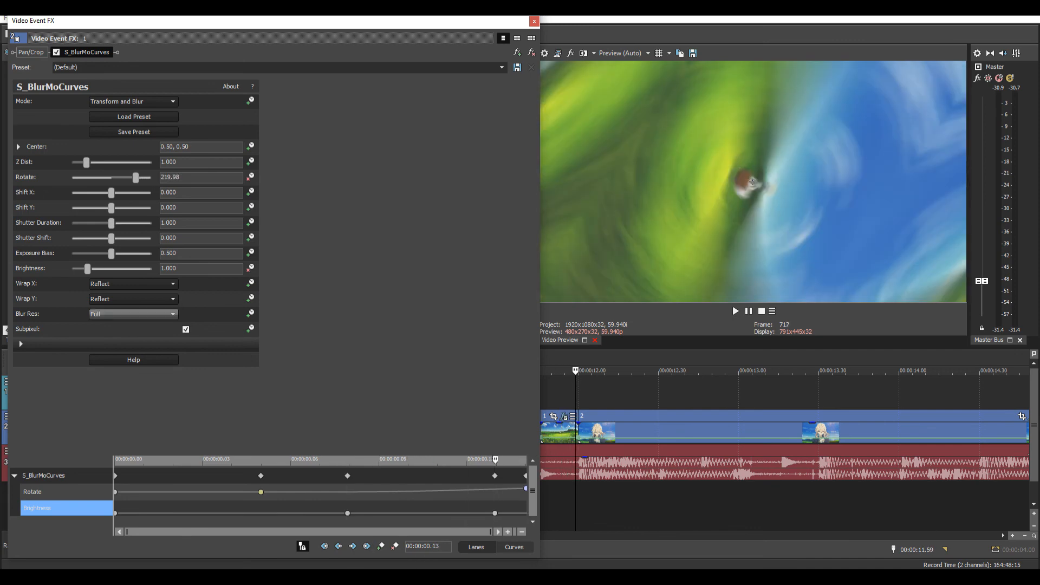
left_click_drag(87, 268, 114, 269)
- Give the Brightness keyframe at 00:00:00.08 a slow-starting curve, move the brighter keyframe to the segment's end, and close the effect settings
left_click(348, 514)
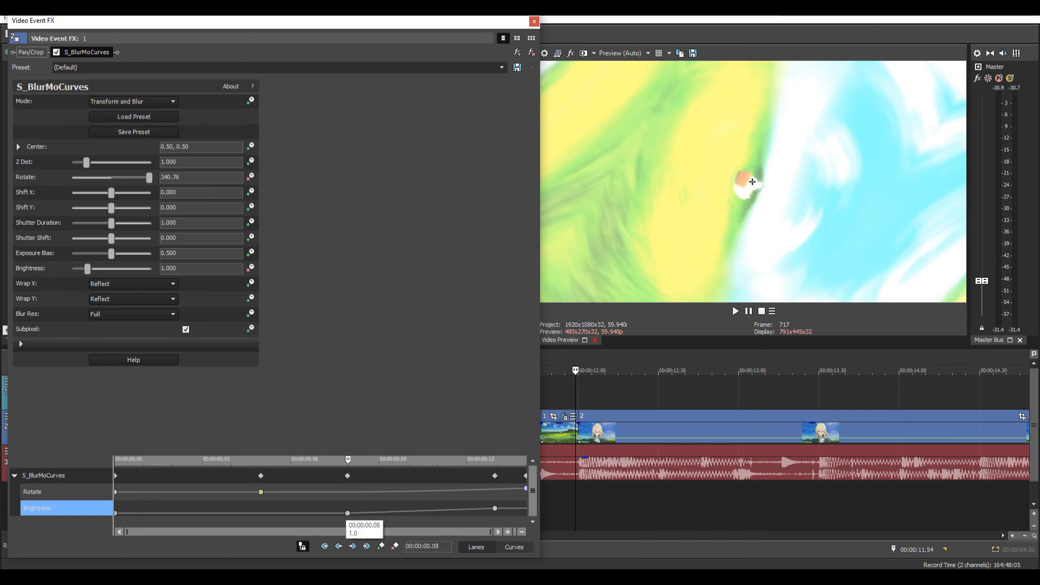
right_click(348, 513)
left_click(379, 454)
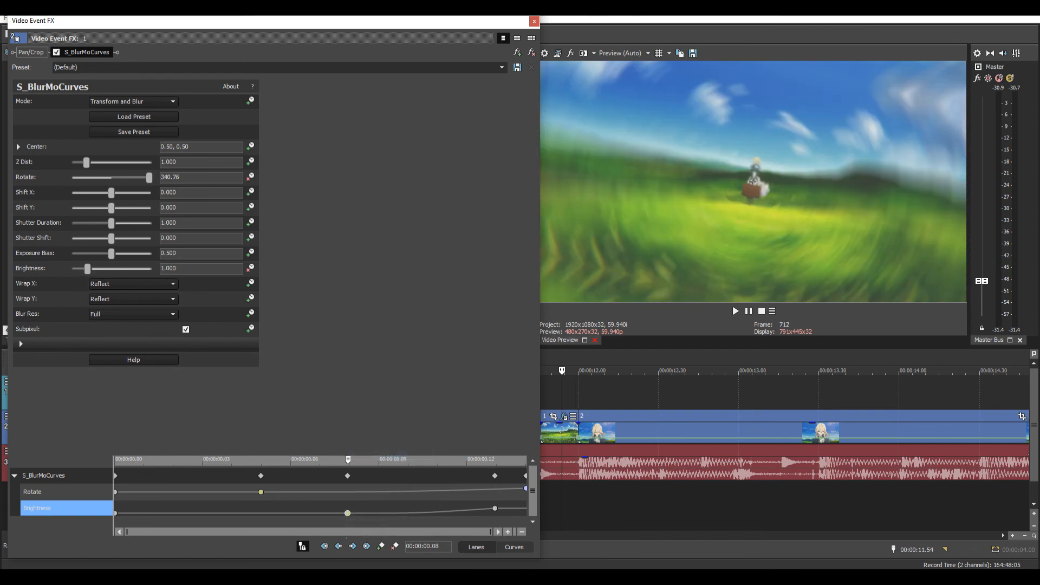
left_click_drag(495, 508, 525, 509)
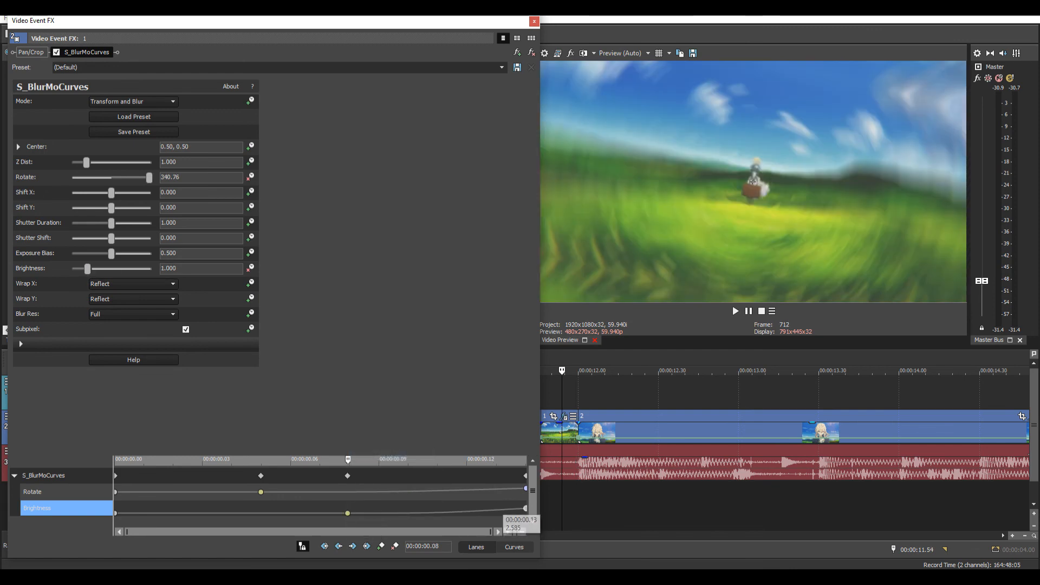
left_click(535, 21)
- Step back and forth through the short segment's frames before the cut to check how the brightness builds up
key("Right")
key("Right")
key("Right")
key("Right")
key("Right")
key("Right")
key("Right")
key("Right")
key("Right")
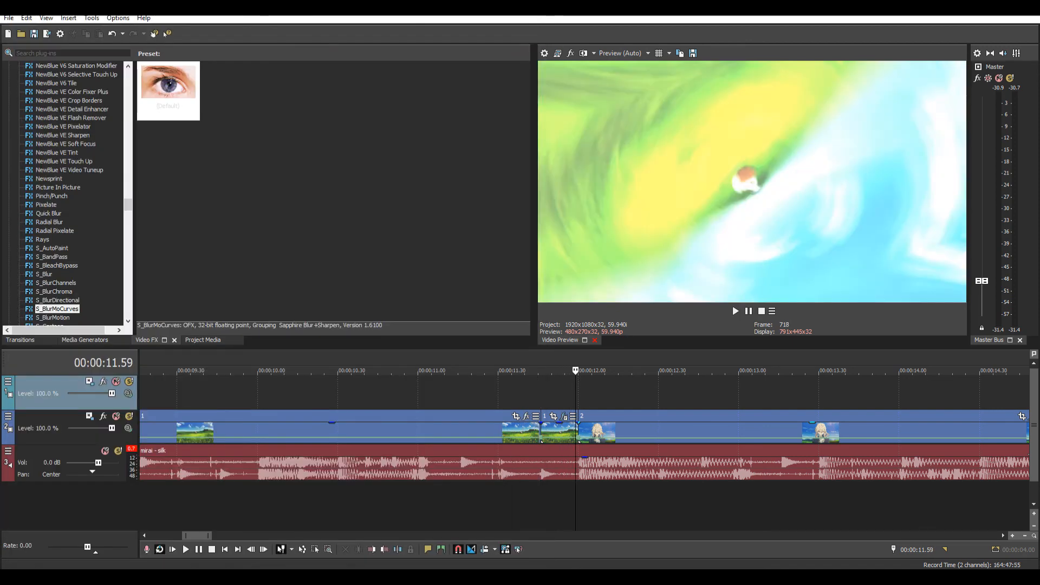
key("Left")
key("Left")
key("Left")
key("Left")
key("Left")
key("Left")
key("Left")
key("Left")
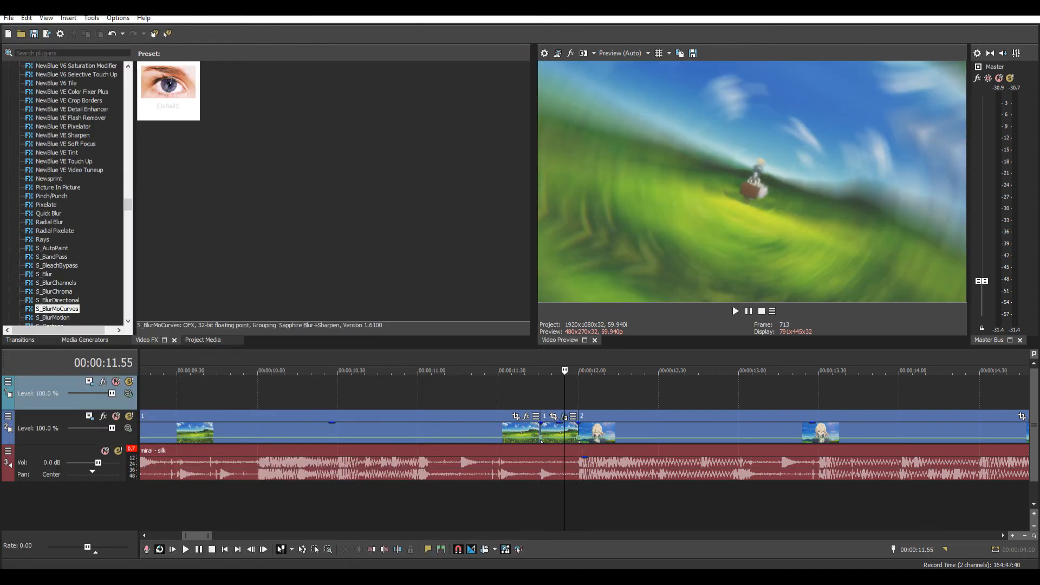
key("Right")
key("Right")
key("Right")
key("Left")
key("Left")
key("Left")
key("Left")
key("Left")
key("Left")
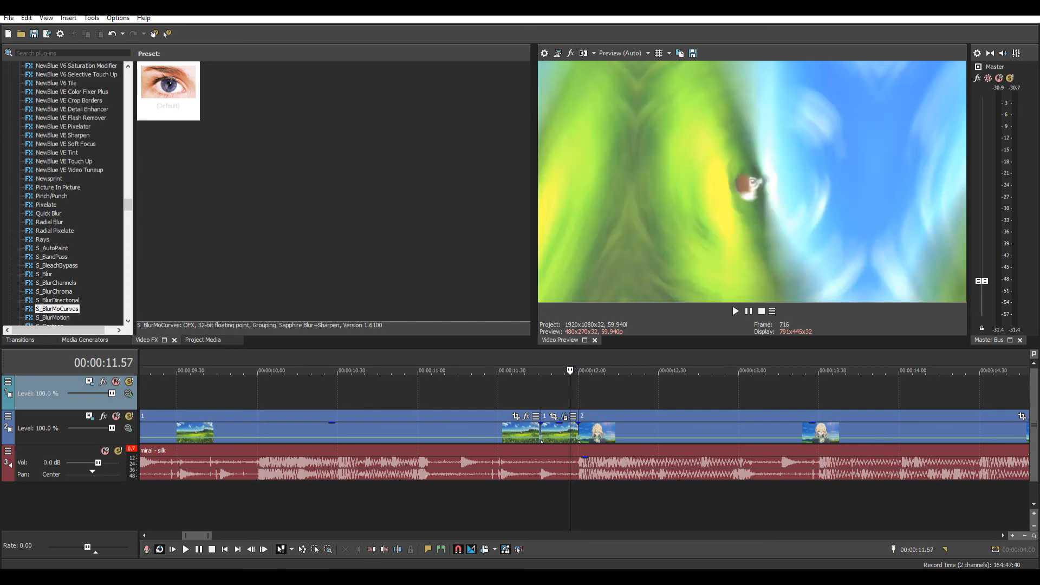
- Step frame by frame across the cut into clip 2, up to 00:00:12.09, to inspect how its rotation settles
key("Right")
key("Right")
key("Right")
key("Right")
key("Right")
key("Right")
key("Right")
key("Right")
key("Right")
key("Right")
key("Right")
key("Right")
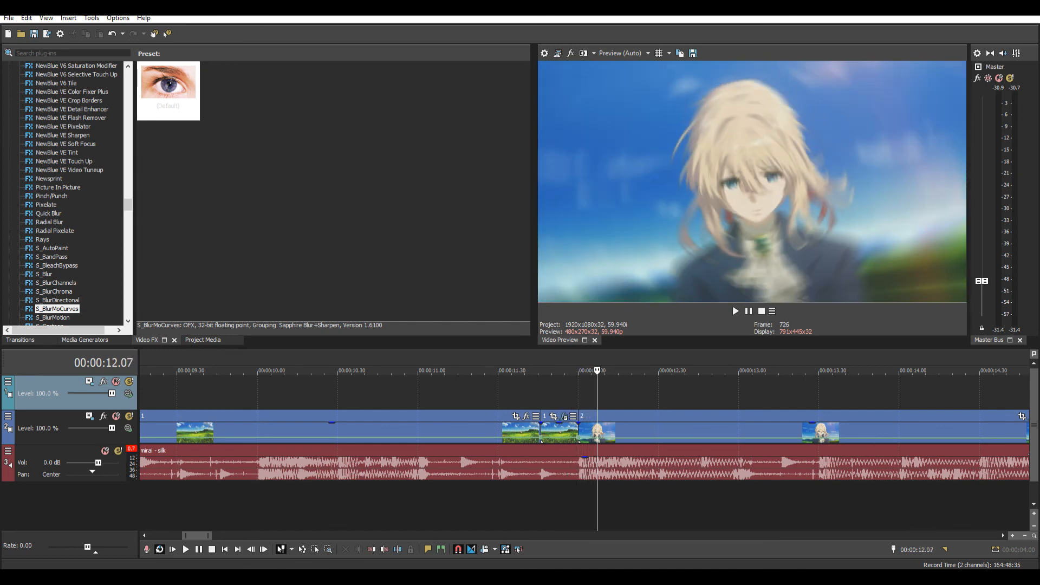
key("Left")
key("Left")
key("Left")
key("Left")
key("Right")
key("Right")
key("Right")
key("Right")
key("Right")
key("Right")
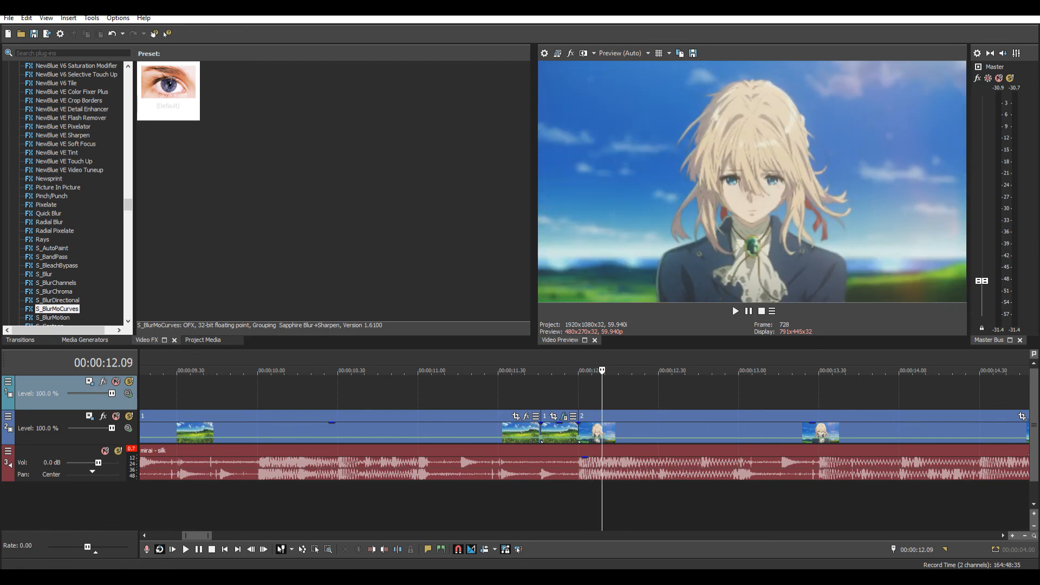
- Step backward and forward over the cut again to compare the bright end of clip 1 with clip 2's start
key("Left")
key("Left")
key("Left")
key("Left")
key("Left")
key("Left")
key("Left")
key("Left")
key("Left")
key("Left")
key("Left")
key("Left")
key("Left")
key("Left")
key("Left")
key("Right")
key("Right")
key("Right")
key("Right")
key("Right")
key("Right")
key("Right")
key("Right")
key("Right")
key("Right")
key("Right")
key("Right")
key("Right")
key("Right")
key("Right")
key("Right")
key("Right")
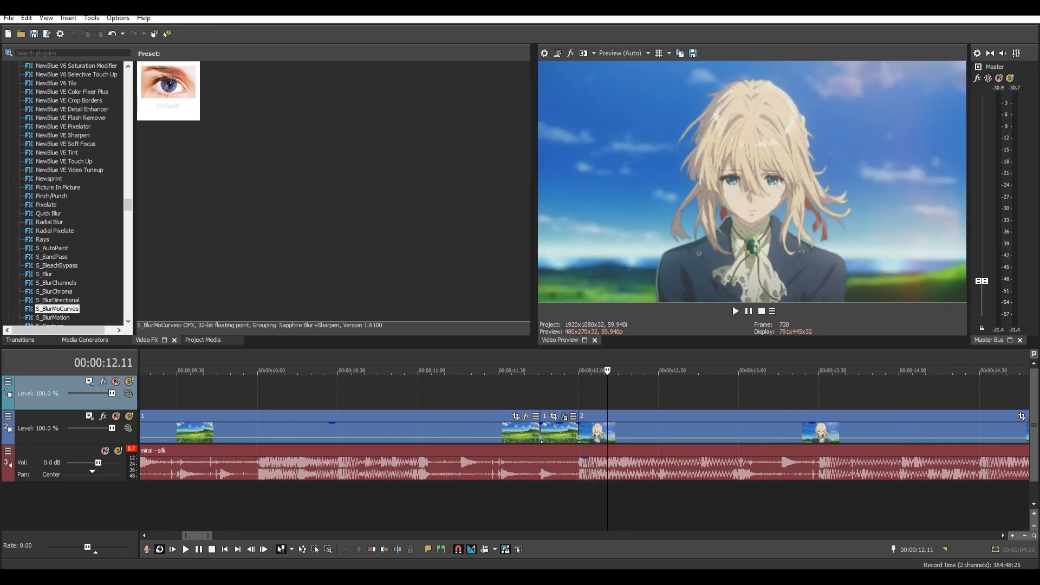
key("Right")
- Play the brightened rotation transition several times to check how the flash fits the beat
key("Down")
left_click(551, 391)
key("Down")
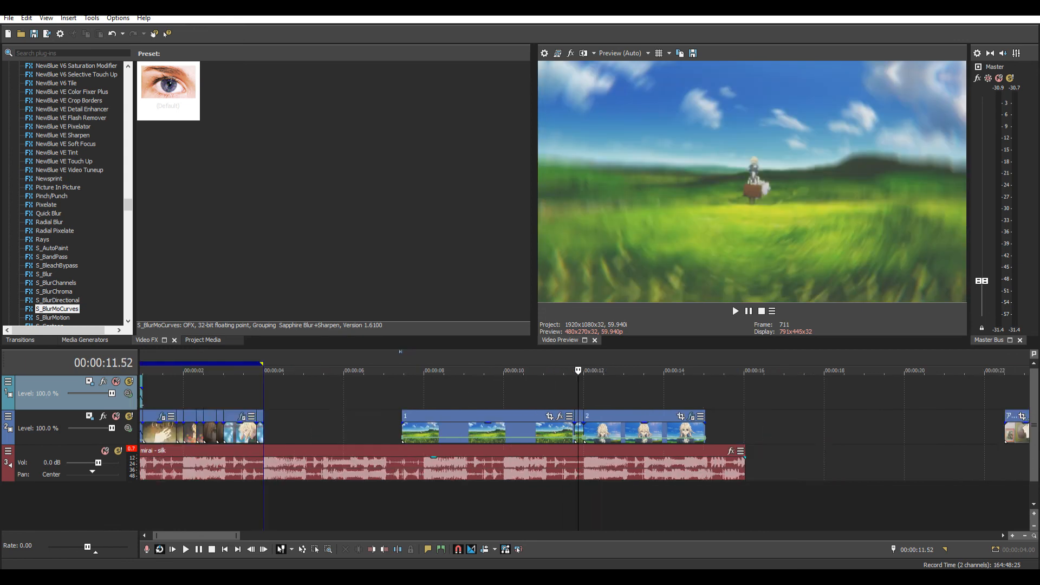
key("Up")
key("Up")
key("space")
key("space")
key("space")
key("space")
key("space")
key("Down")
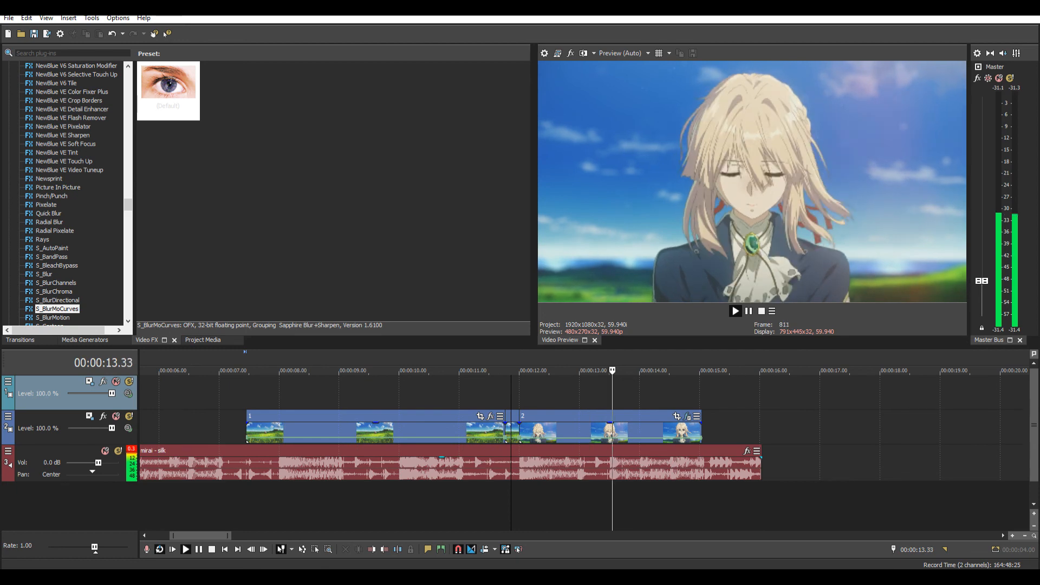
key("space")
- Set the loop region over clips 1 and 2, from 00:00:07.27 to 00:00:15.02
key("Down")
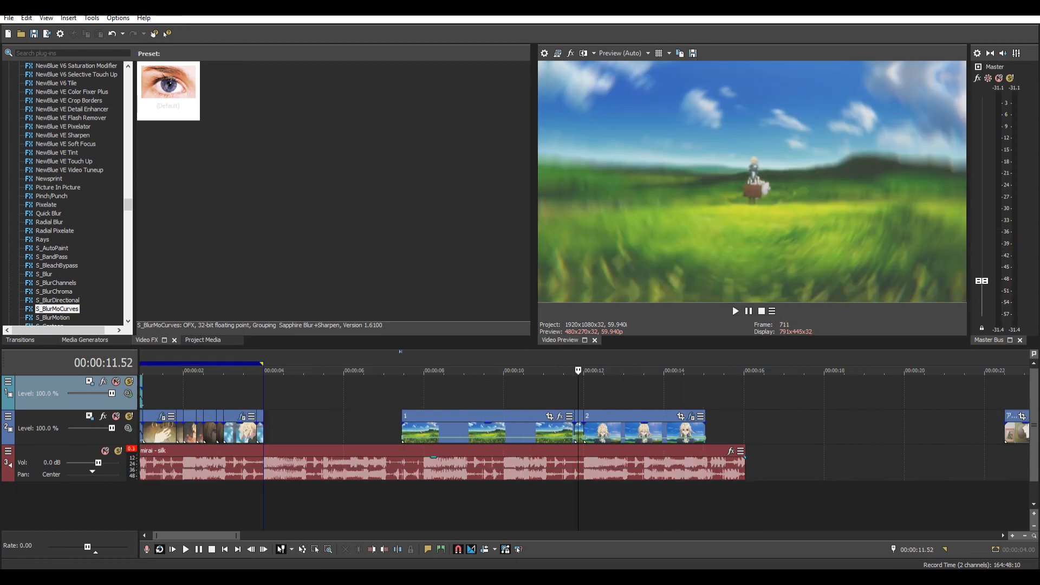
key("ctrl+a")
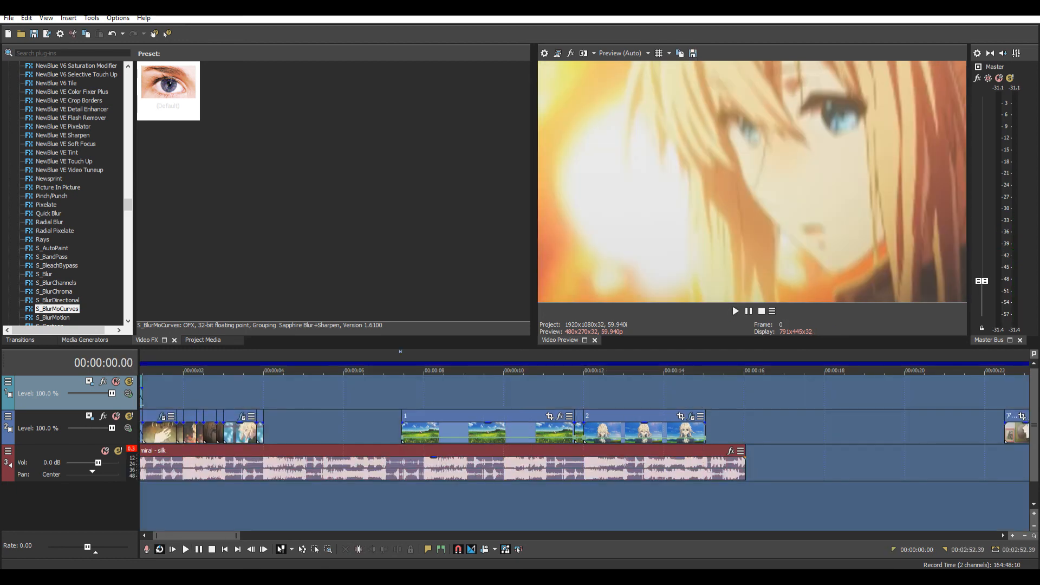
left_click_drag(402, 368, 706, 368)
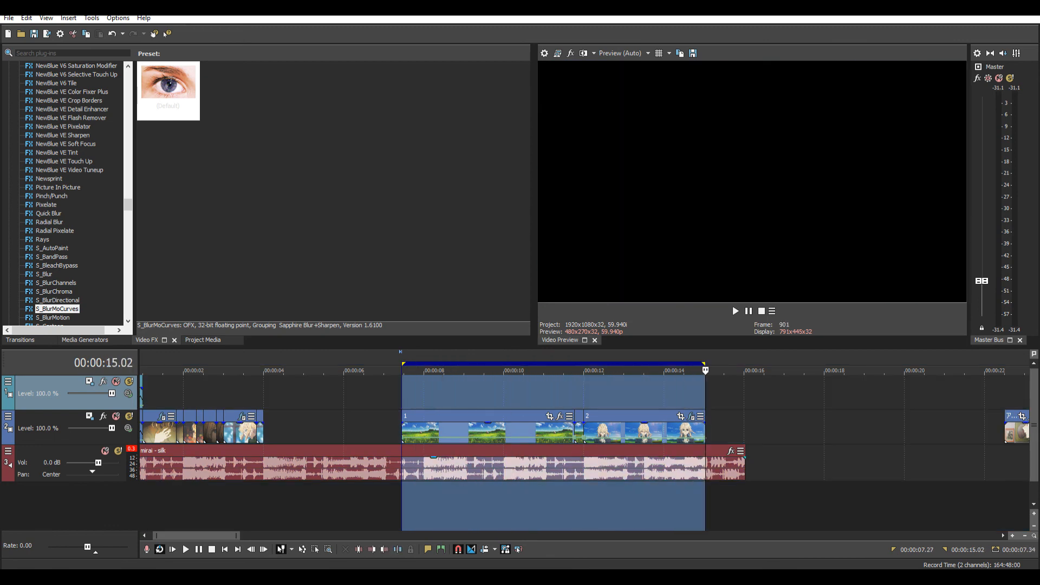
- Play the transition from clip 1 into clip 2, starting from 00:00:11.46 just before the cut
left_click(574, 371)
key("Up")
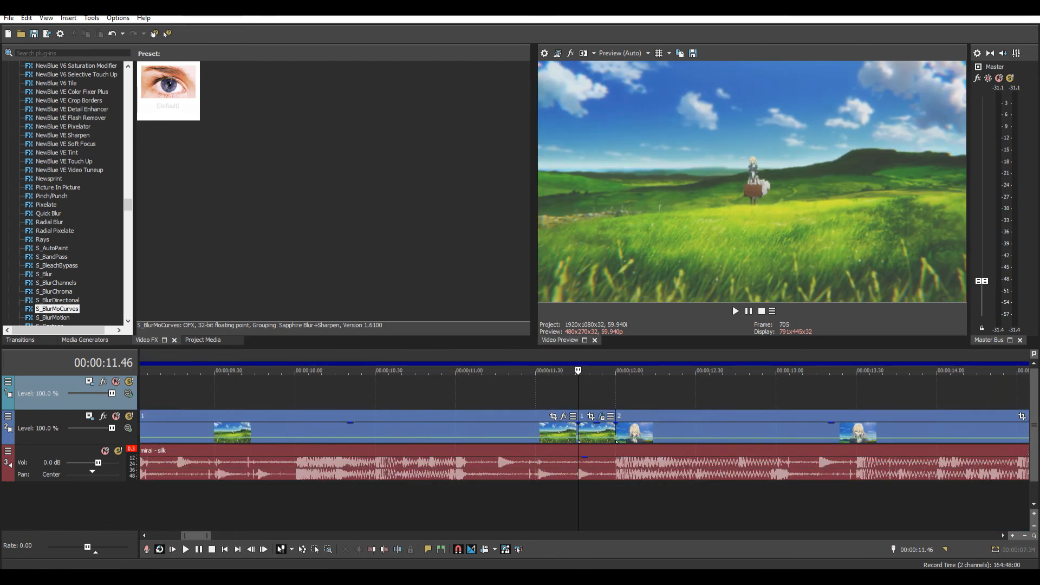
key("Down")
key("space")
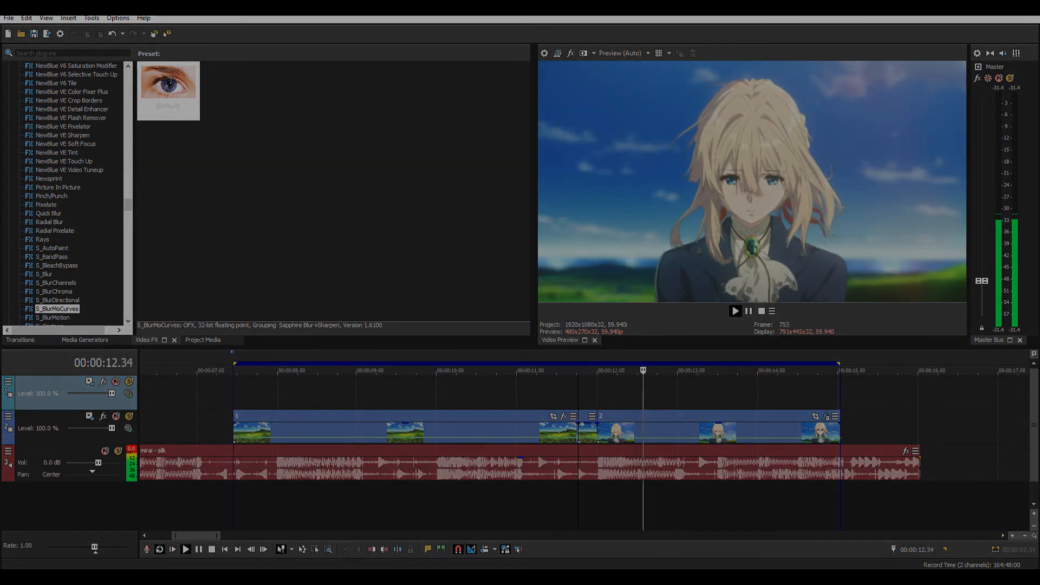